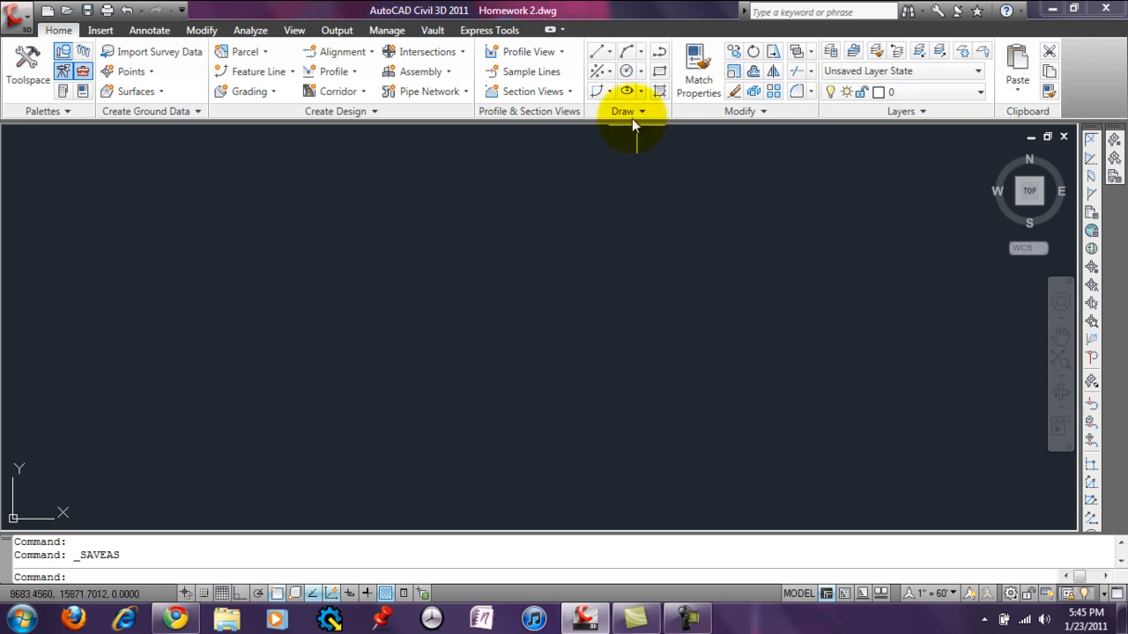
# Draw a single line about 1889 units long, sloping down to the southeast across the empty drawing area.
pyautogui.click(608, 52)
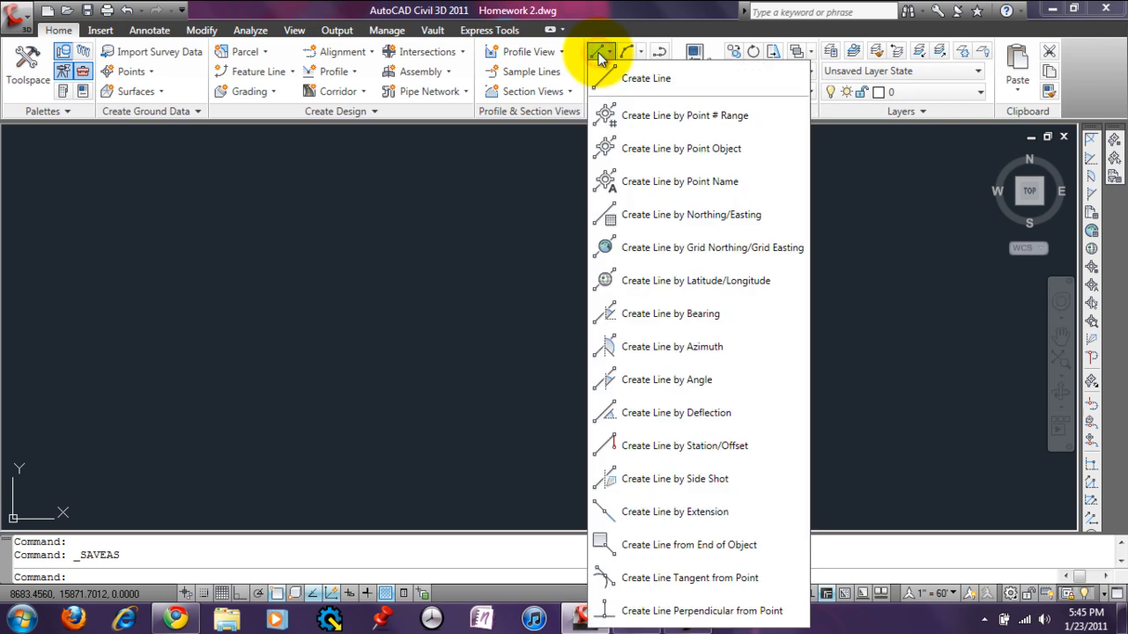
pyautogui.click(608, 78)
pyautogui.click(389, 229)
pyautogui.click(650, 439)
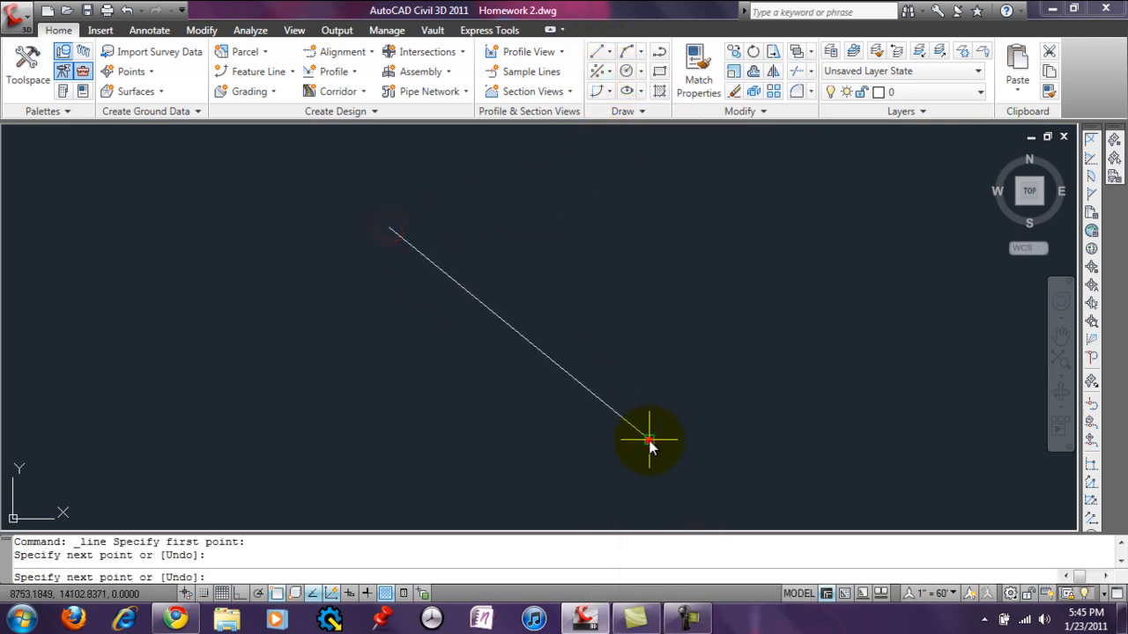
pyautogui.rightClick(680, 427)
# Select the diagonal line and review its general and geometry properties, closing them and clearing the selection when done.
pyautogui.click(562, 329)
pyautogui.click(524, 359)
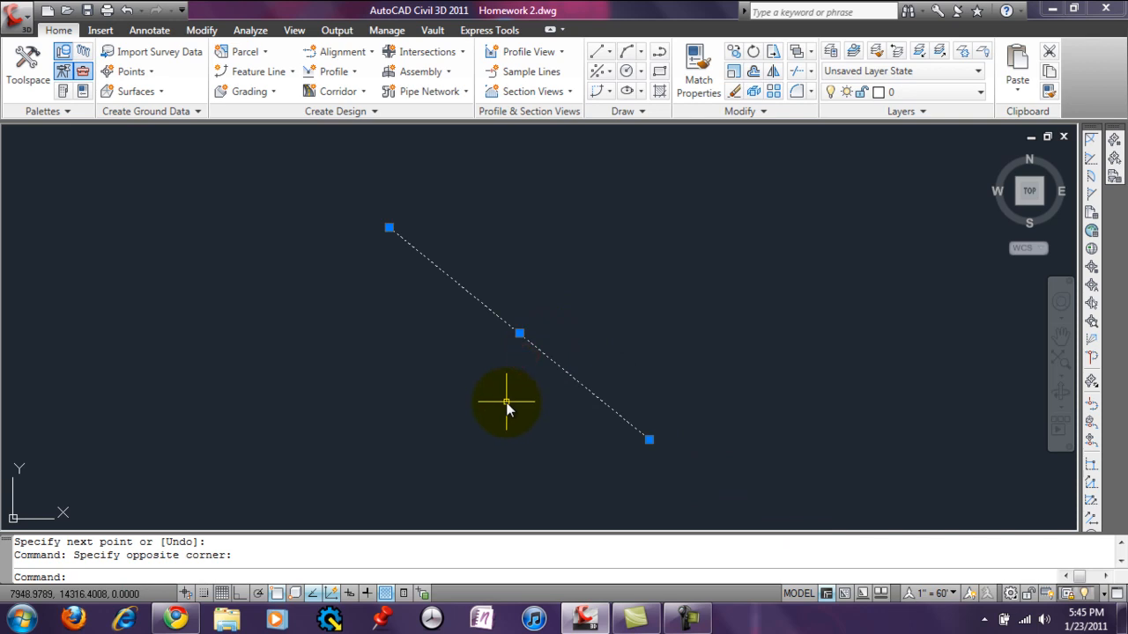
pyautogui.doubleClick(511, 328)
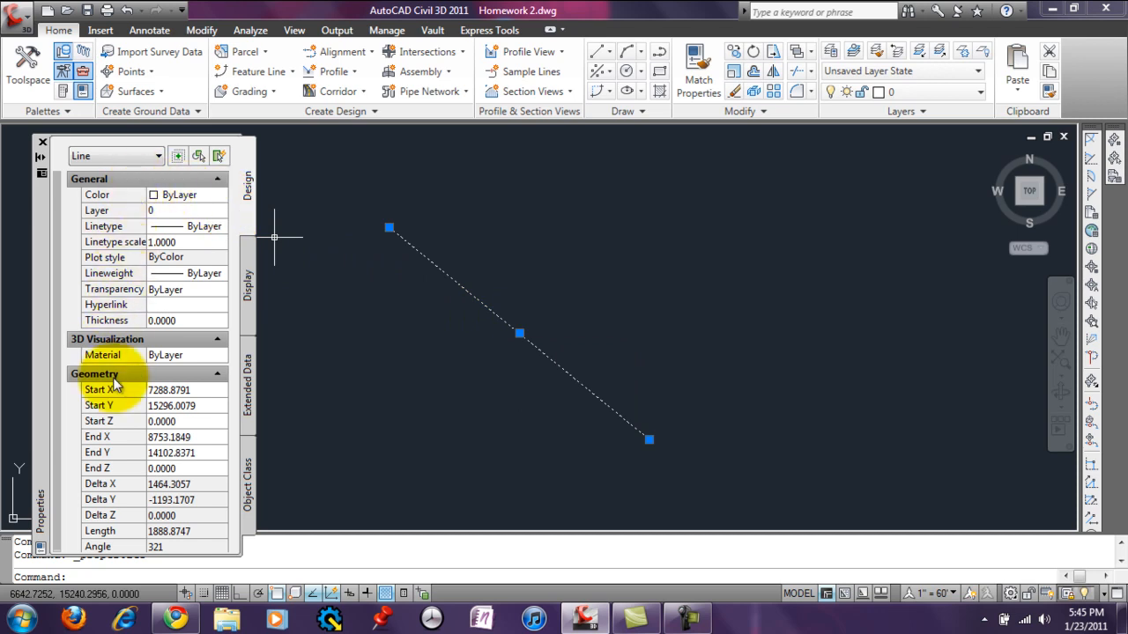
pyautogui.click(42, 143)
pyautogui.press('Escape')
# Select the diagonal line again and look over the commands available for it, without running any.
pyautogui.click(468, 293)
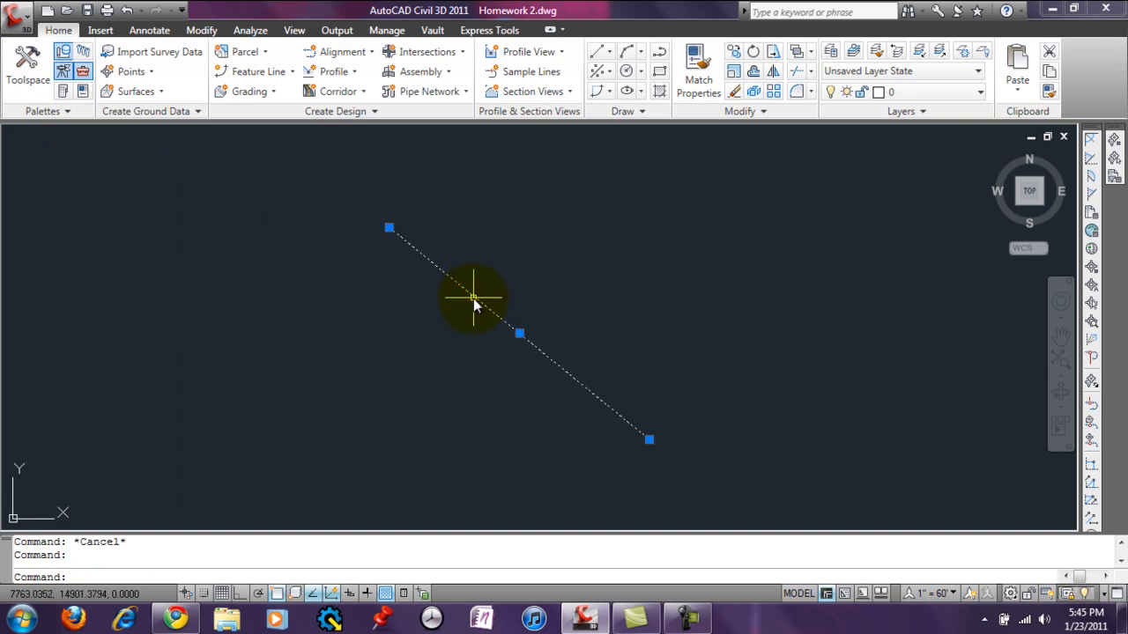
pyautogui.rightClick(473, 304)
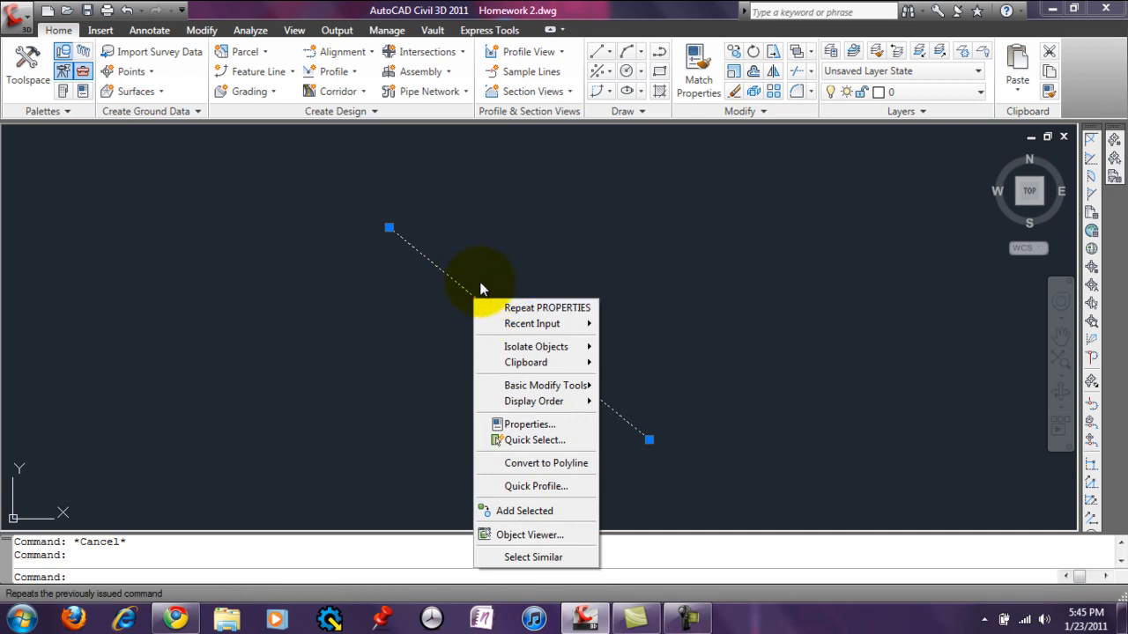
pyautogui.click(544, 276)
pyautogui.press('Escape')
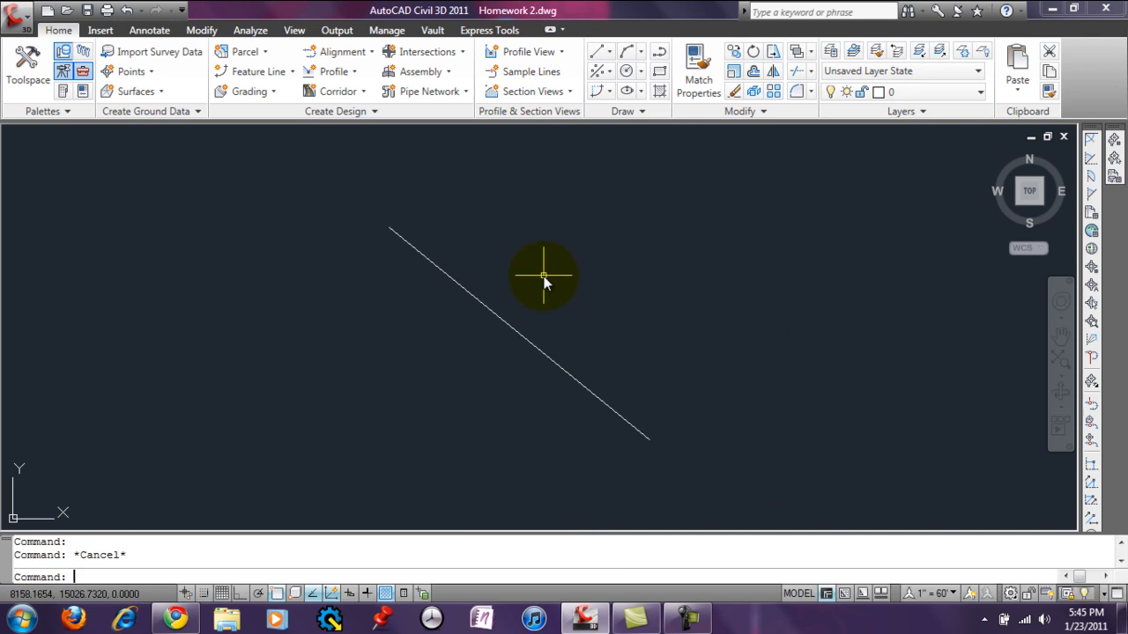
# Draw a four-segment zigzag polyline about 2558 units long to the northeast of the line, ending with a vertical segment.
pyautogui.click(662, 55)
pyautogui.click(524, 188)
pyautogui.click(674, 332)
pyautogui.click(753, 267)
pyautogui.click(821, 312)
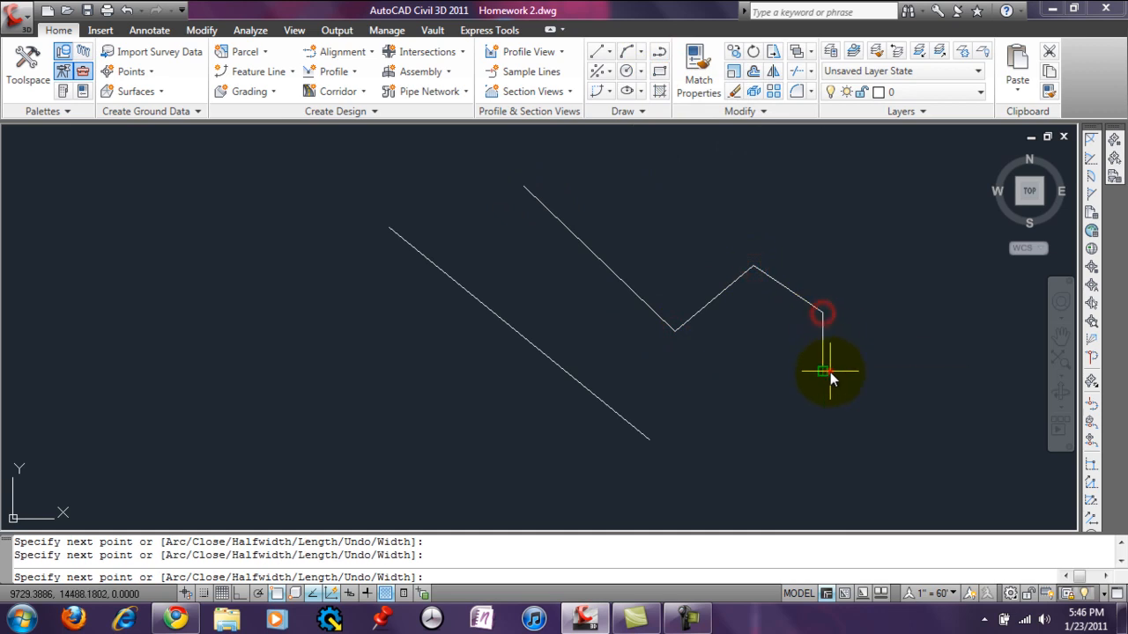
pyautogui.click(829, 376)
pyautogui.press('Return')
# Look at the zigzag polyline's edit options without applying any, and display its properties before deselecting it.
pyautogui.doubleClick(719, 294)
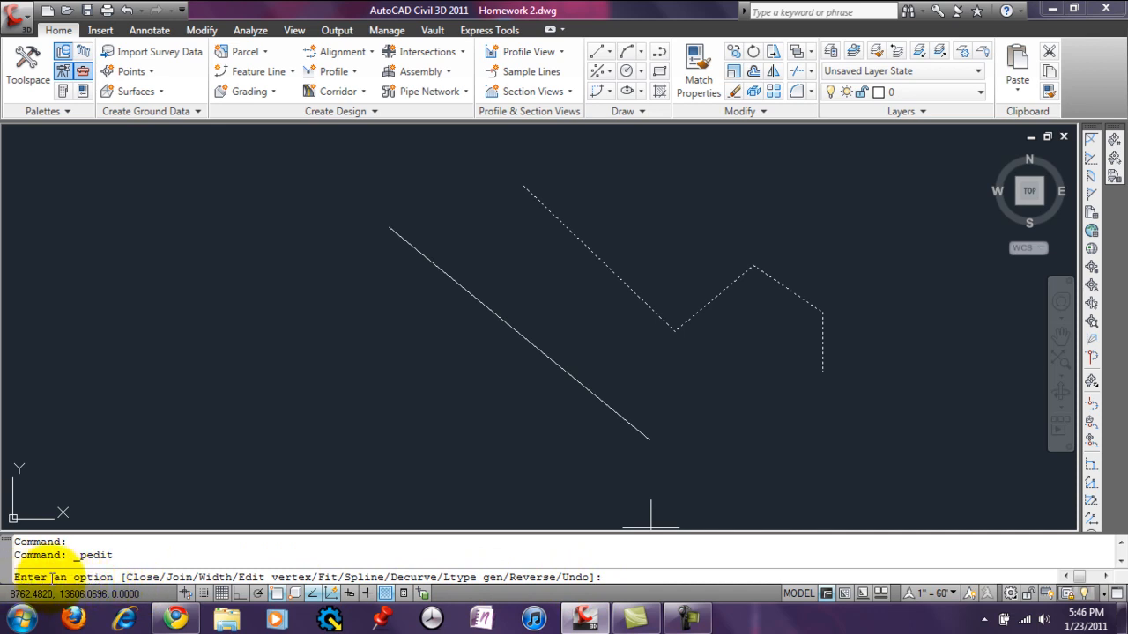
pyautogui.press('Escape')
pyautogui.click(616, 275)
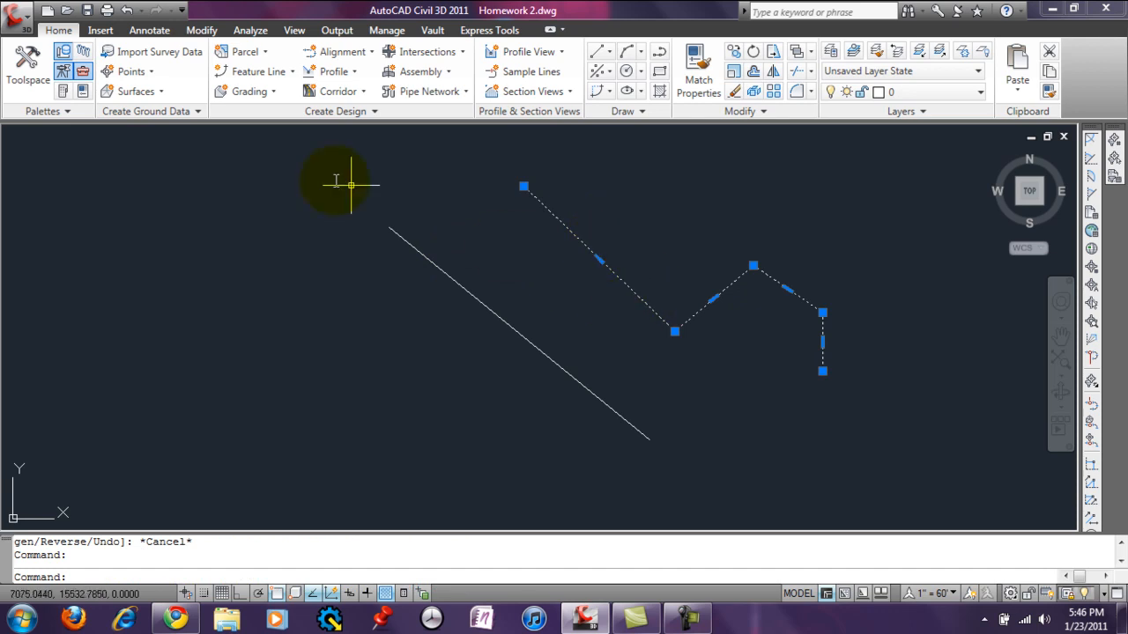
pyautogui.click(82, 93)
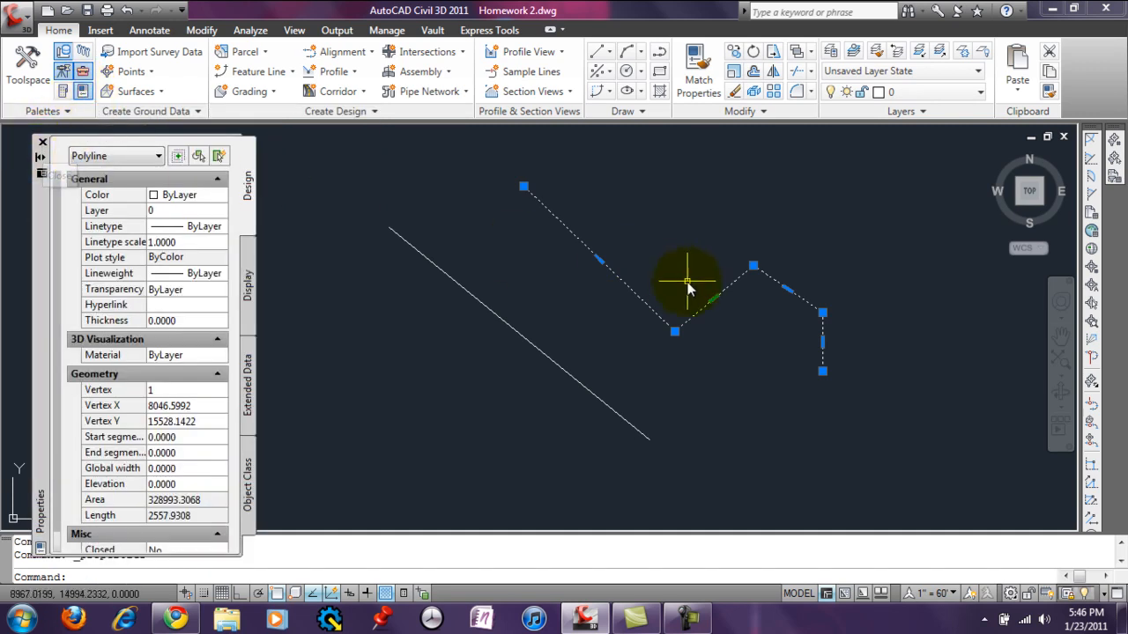
pyautogui.press('Escape')
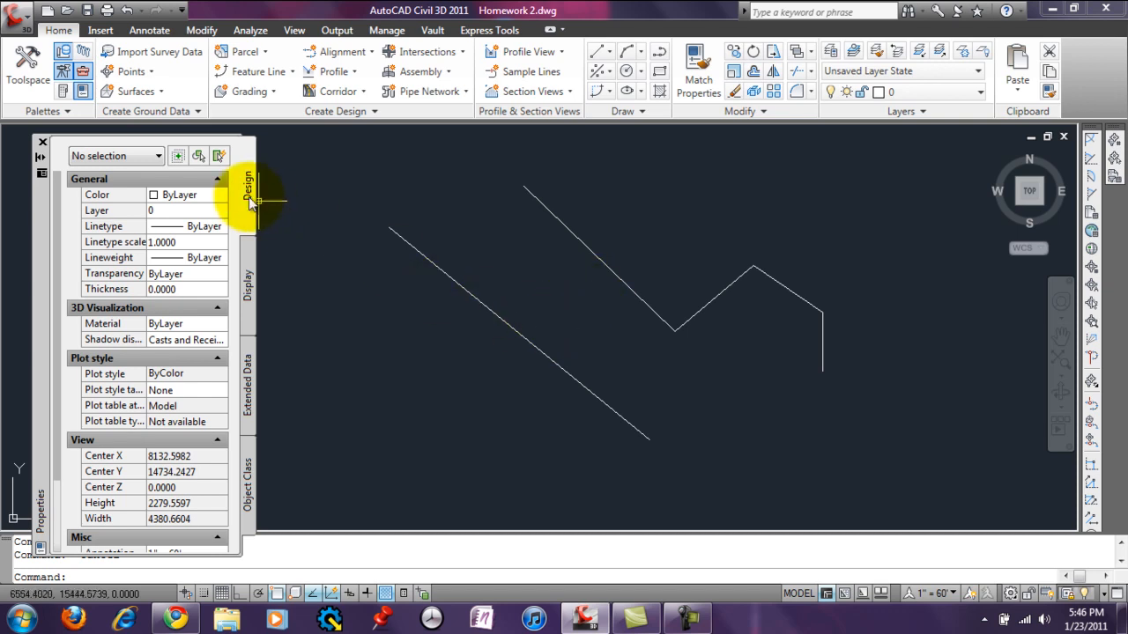
# Select the line and the polyline together and compare their properties by object type, leaving only the line's properties active.
pyautogui.click(157, 157)
pyautogui.click(158, 157)
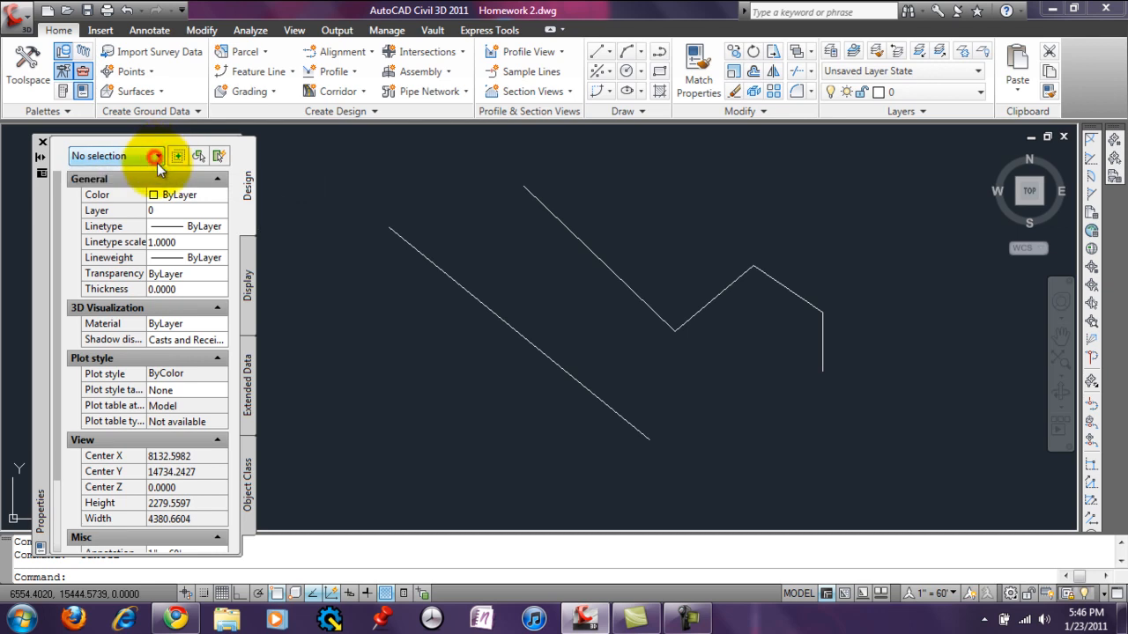
pyautogui.click(600, 209)
pyautogui.click(480, 345)
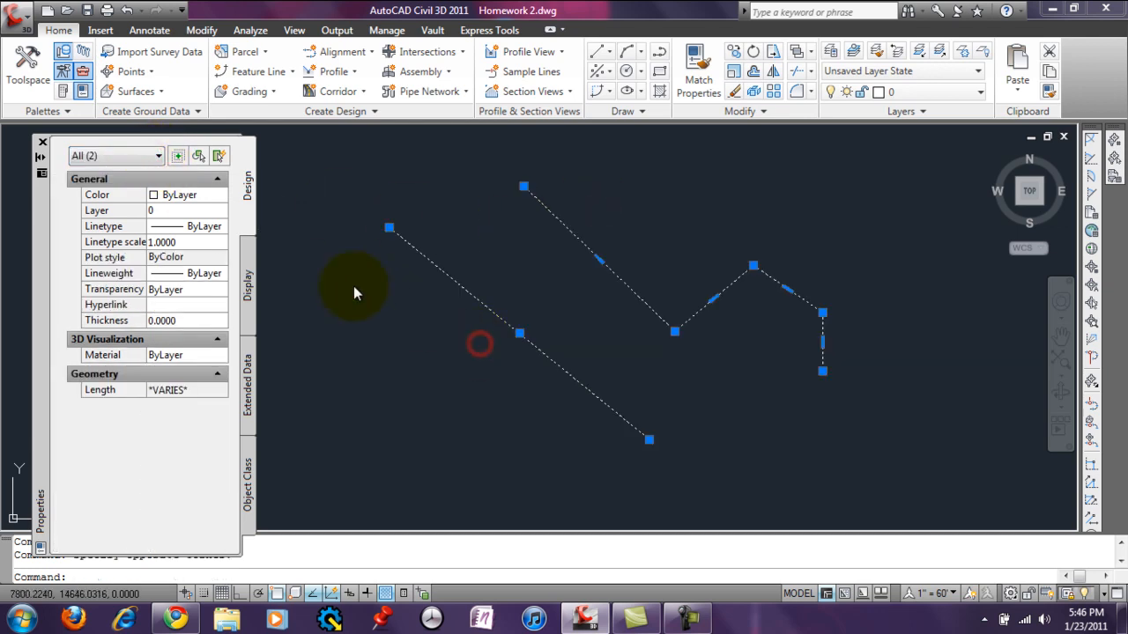
pyautogui.click(156, 157)
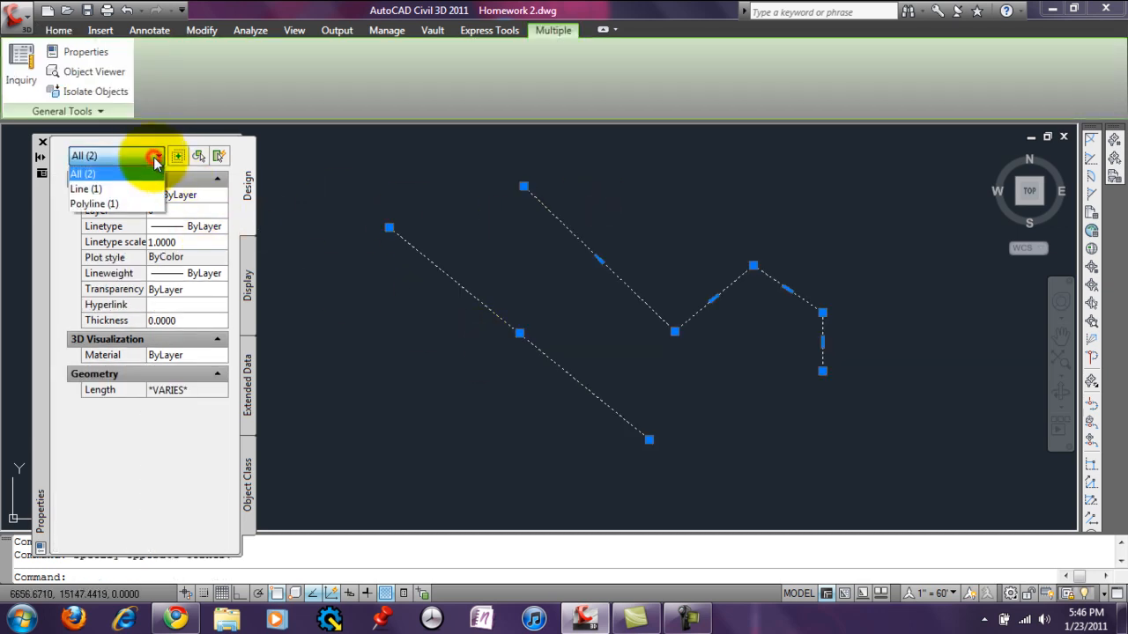
pyautogui.click(138, 187)
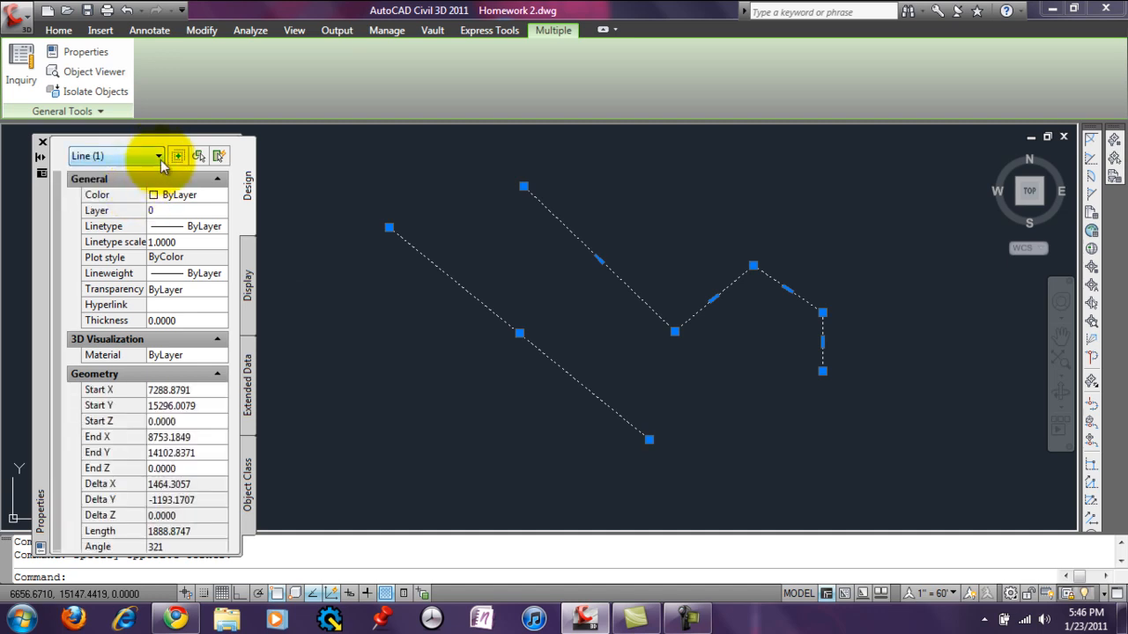
pyautogui.click(155, 156)
pyautogui.click(153, 204)
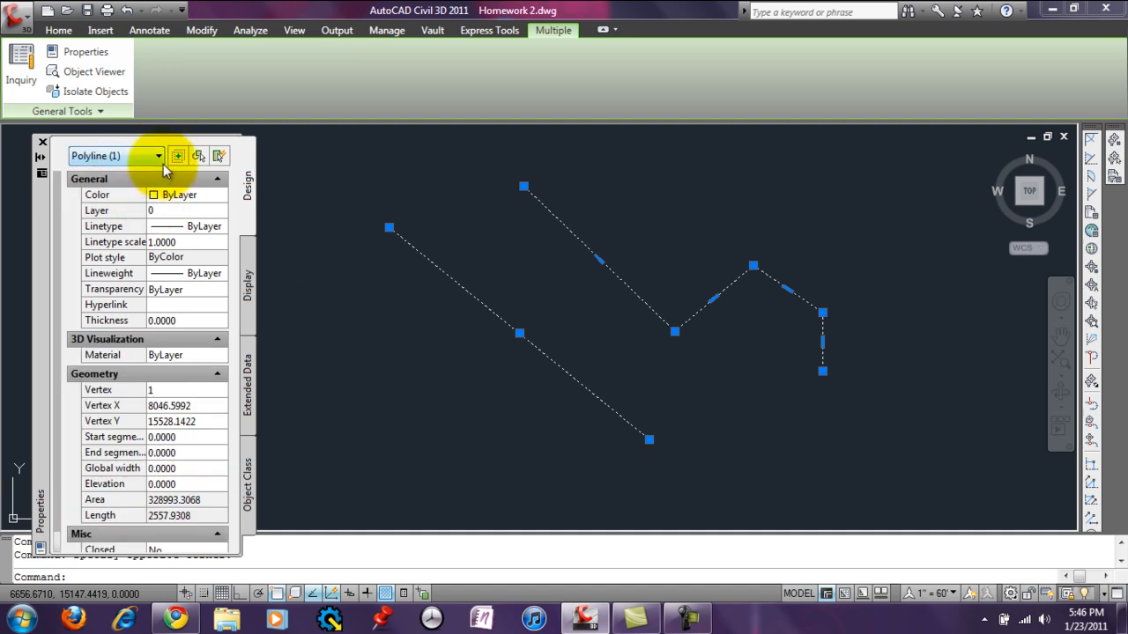
pyautogui.click(157, 156)
pyautogui.click(155, 188)
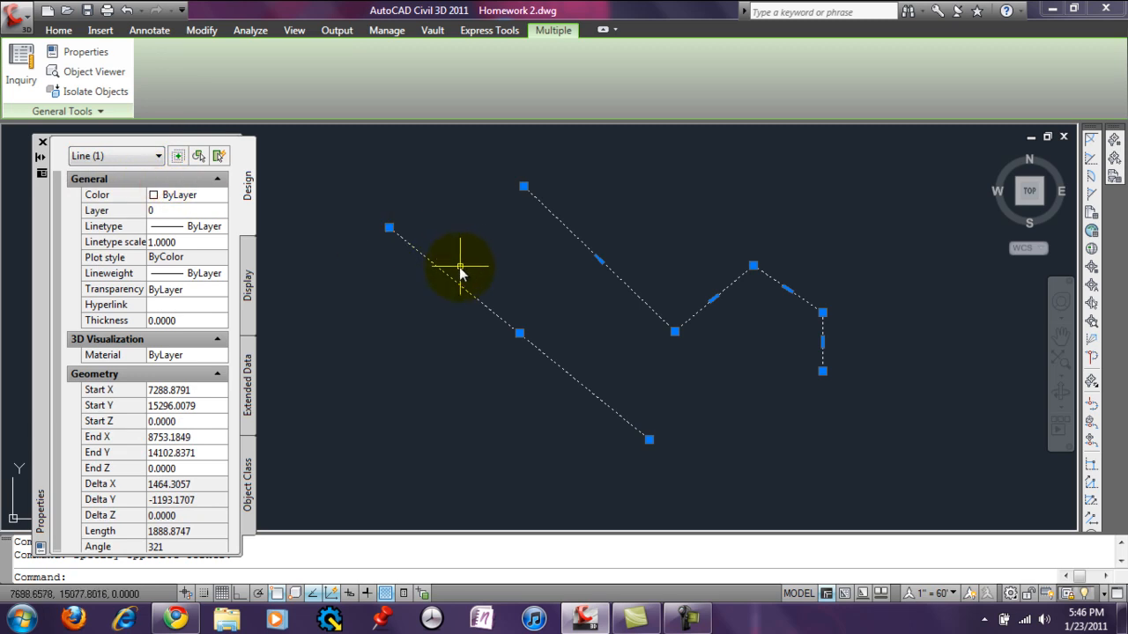
# Examine the color and layer choices available for the line, keeping color ByLayer and layer 0.
pyautogui.click(216, 202)
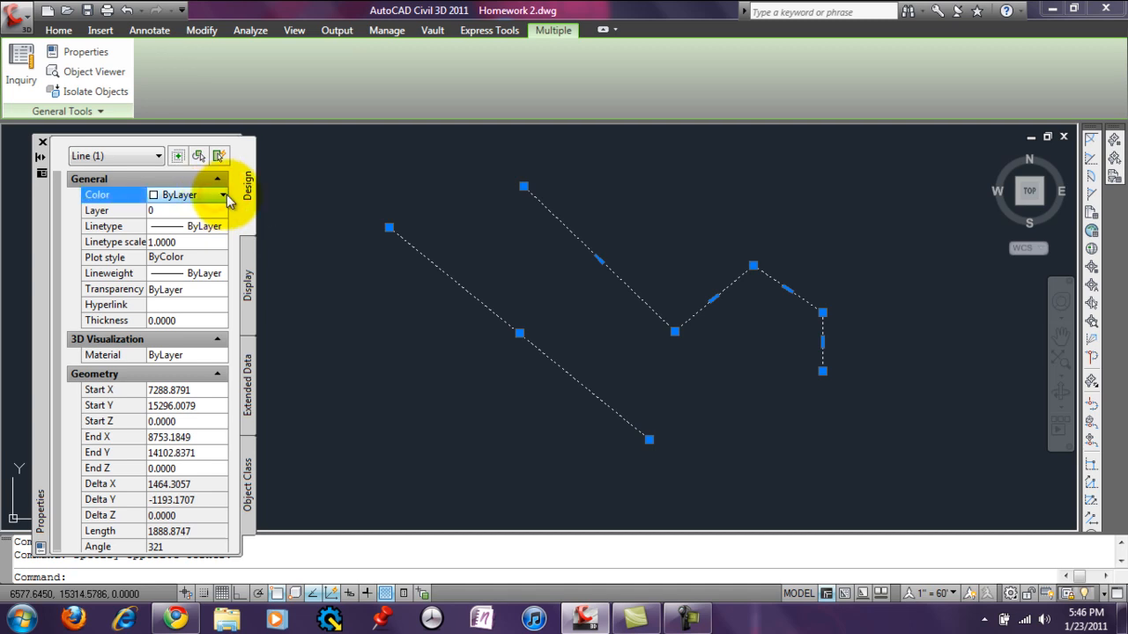
pyautogui.click(223, 195)
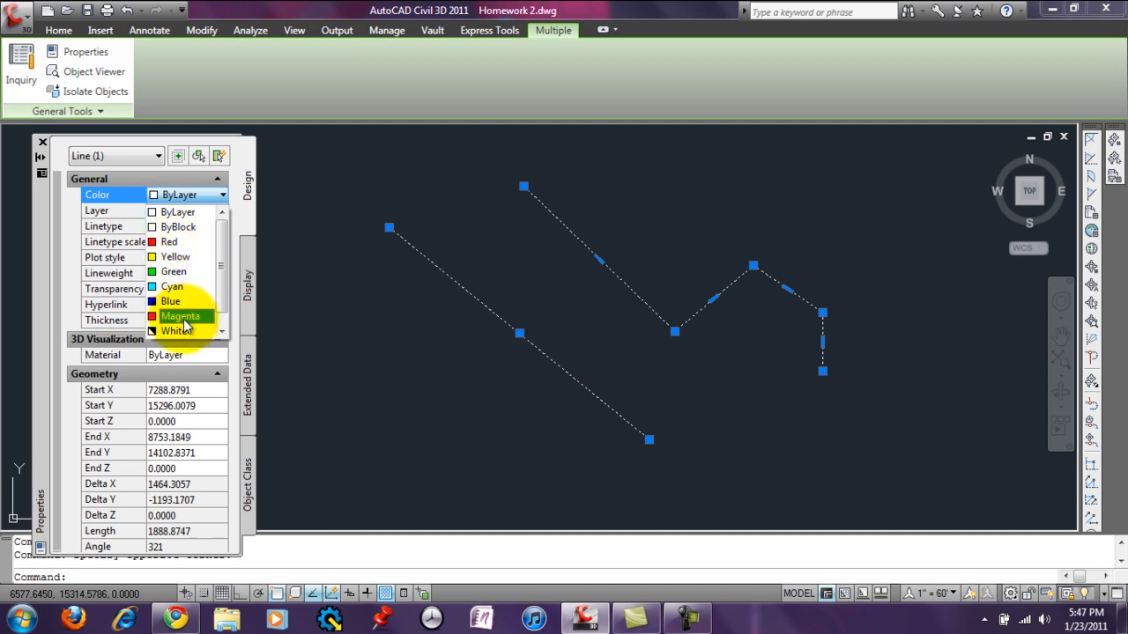
pyautogui.click(204, 196)
pyautogui.click(222, 194)
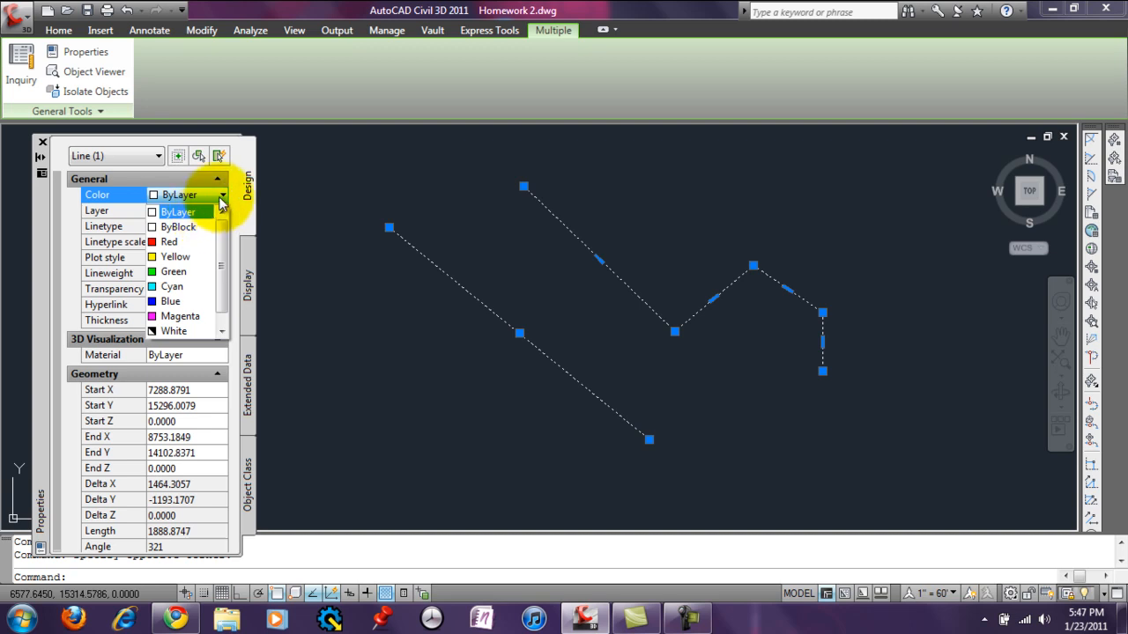
pyautogui.click(221, 197)
pyautogui.click(198, 210)
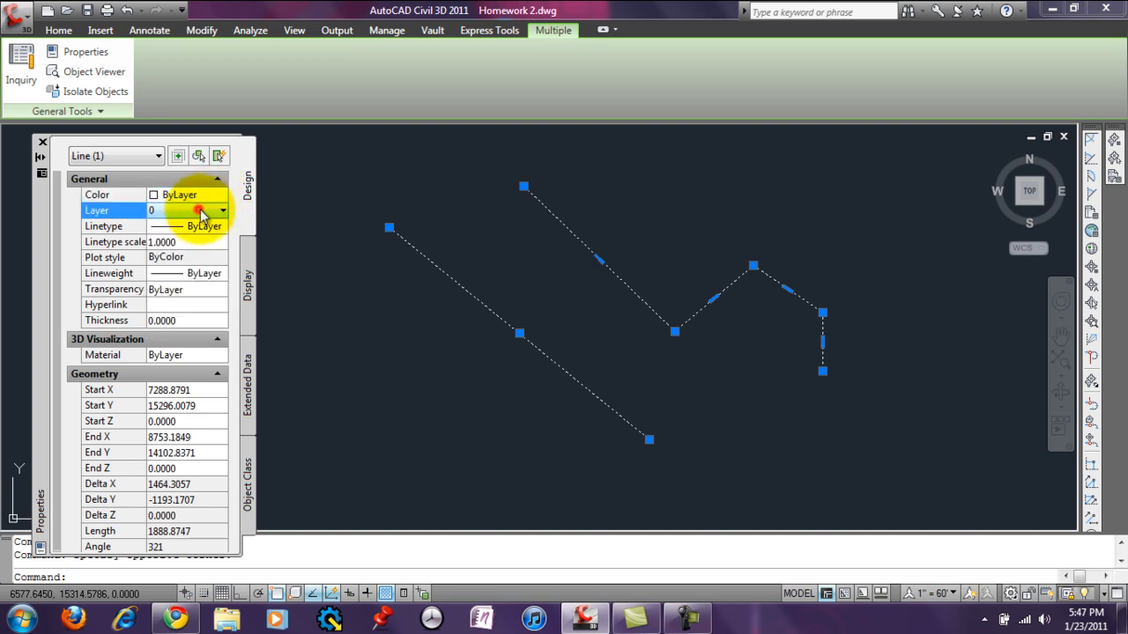
pyautogui.click(222, 212)
pyautogui.click(222, 212)
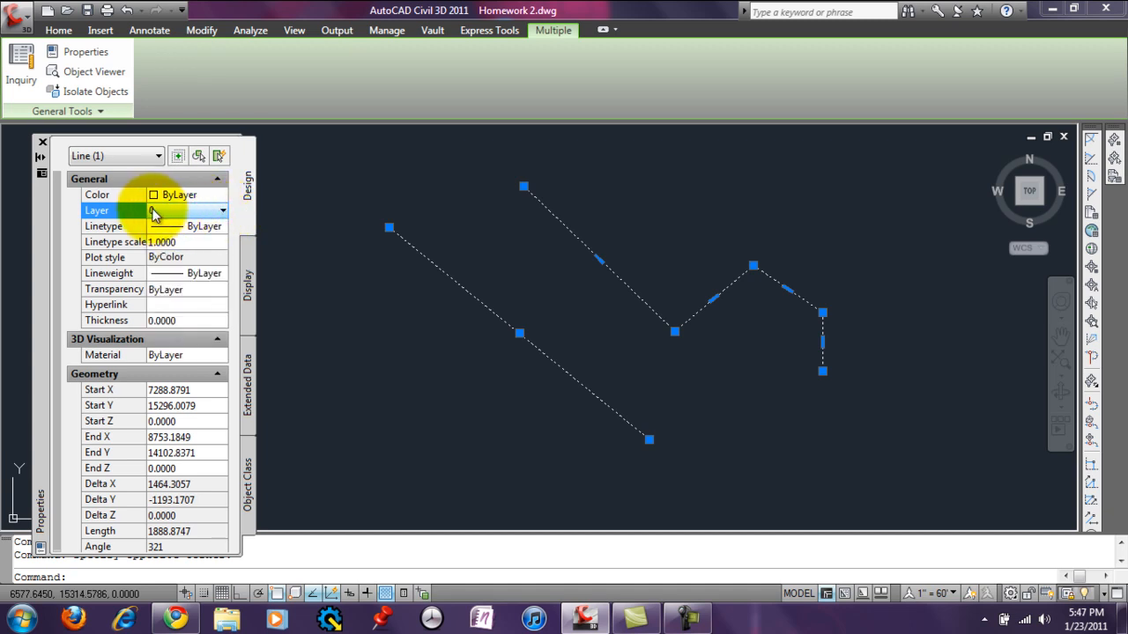
# Set the line's linetype to Continuous.
pyautogui.click(191, 232)
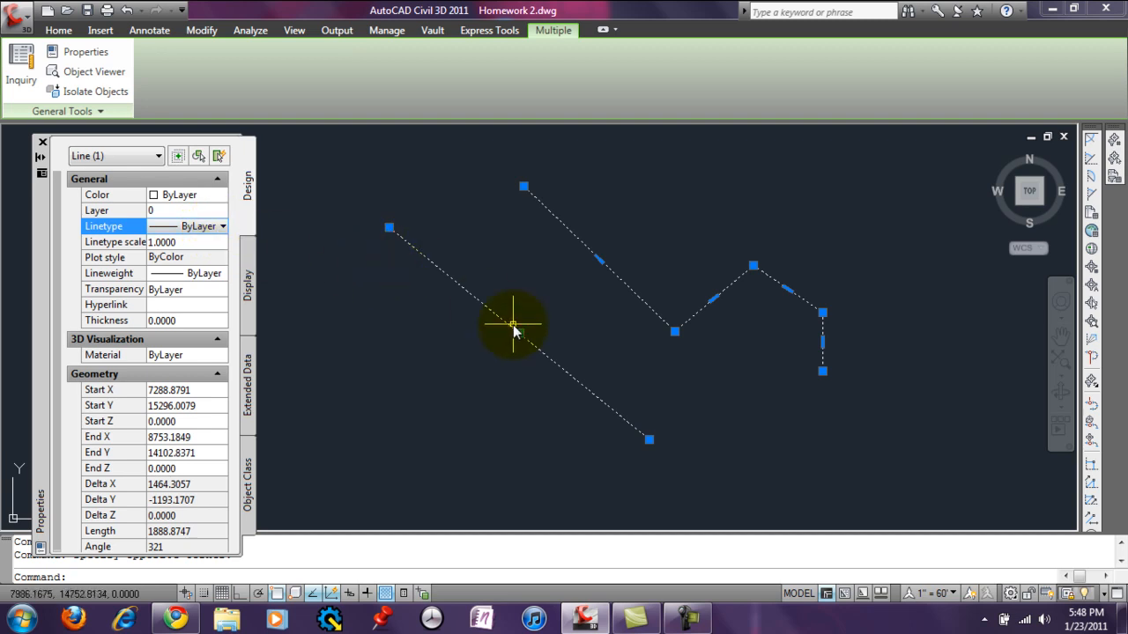
pyautogui.click(223, 228)
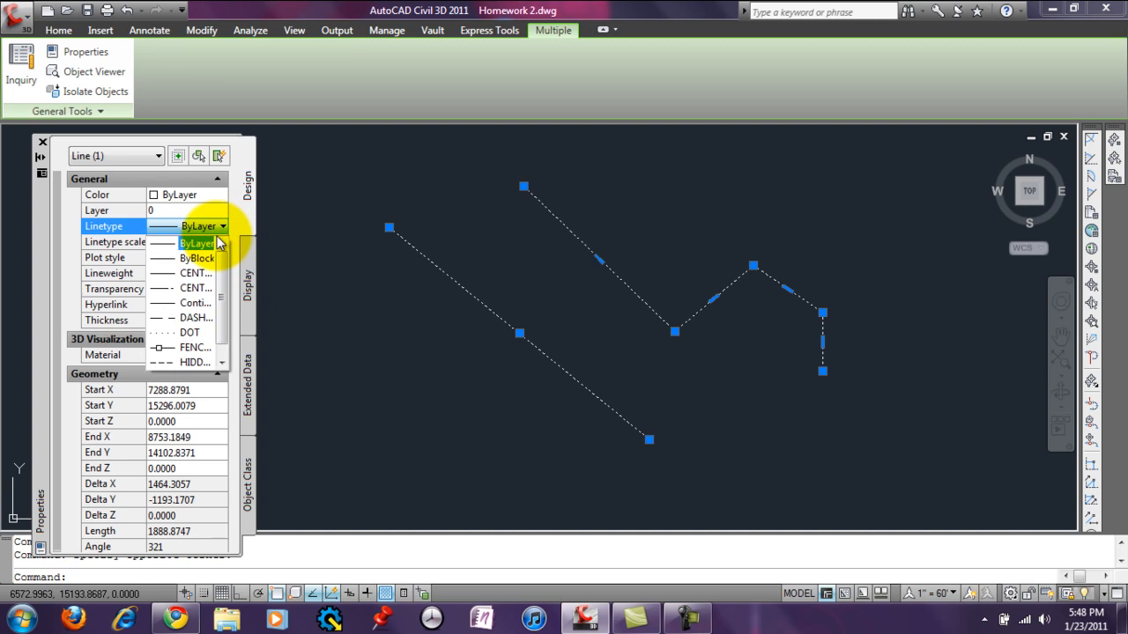
pyautogui.click(206, 305)
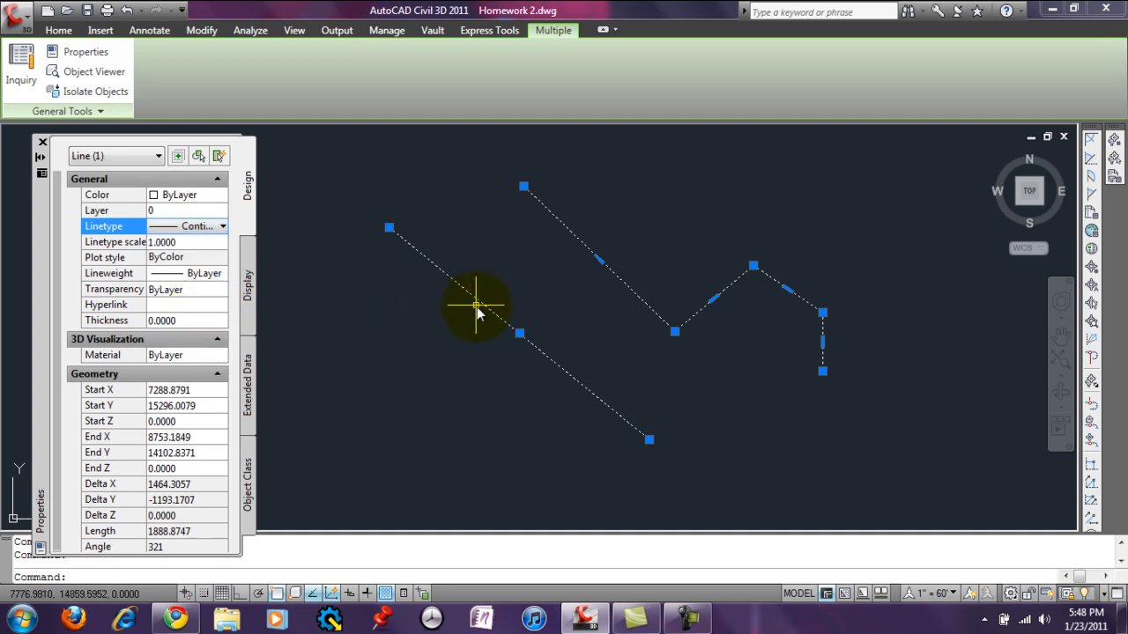
# Set the line's linetype to CENTER, clear the selection, and inspect the dash pattern up close.
pyautogui.click(223, 228)
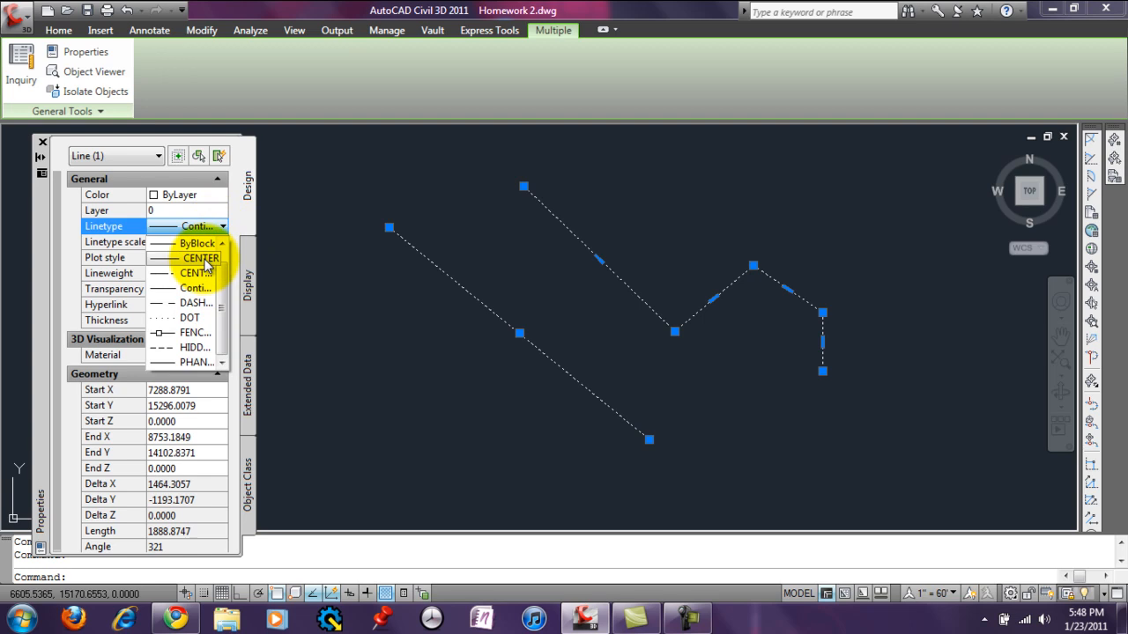
pyautogui.click(204, 258)
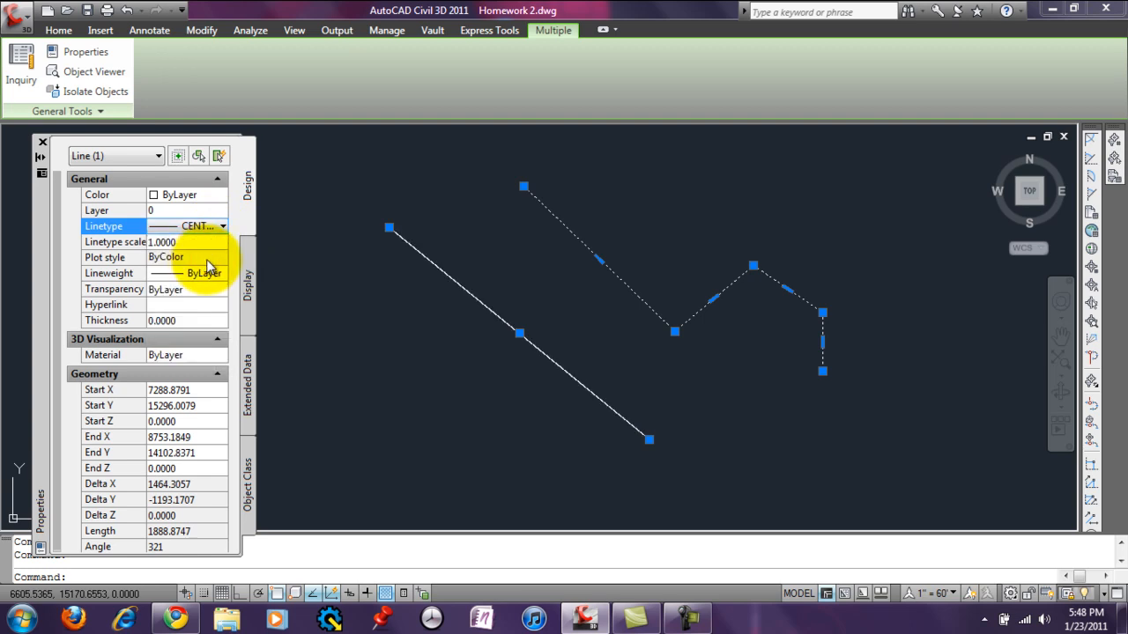
pyautogui.click(504, 347)
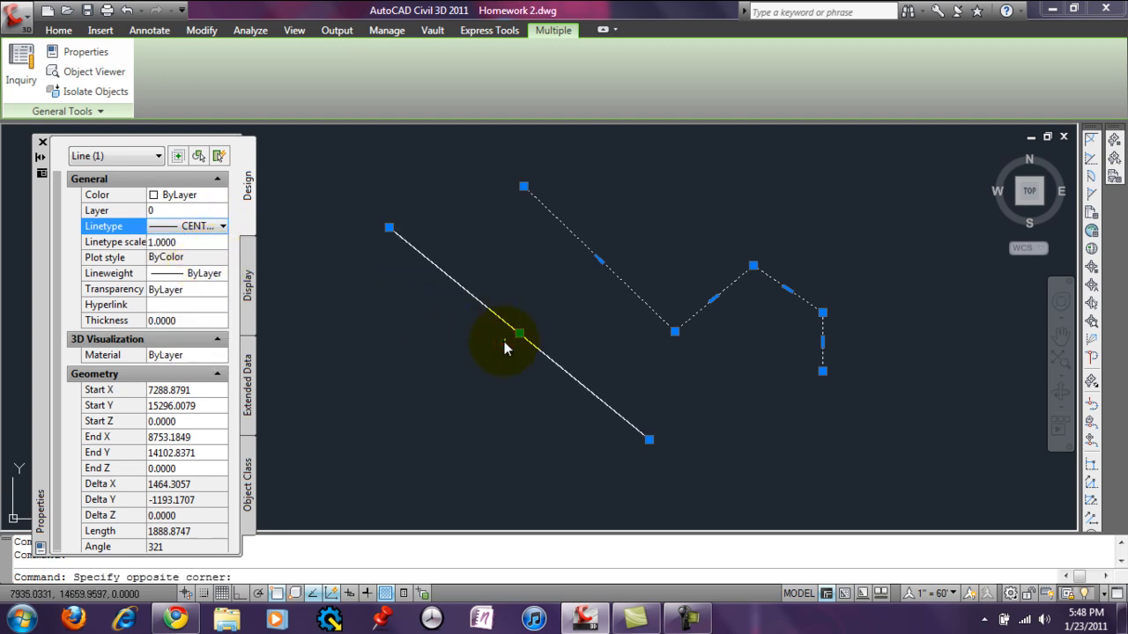
pyautogui.press('Escape')
pyautogui.scroll(4, 512, 344)
pyautogui.scroll(6, 519, 326)
pyautogui.scroll(6, 496, 344)
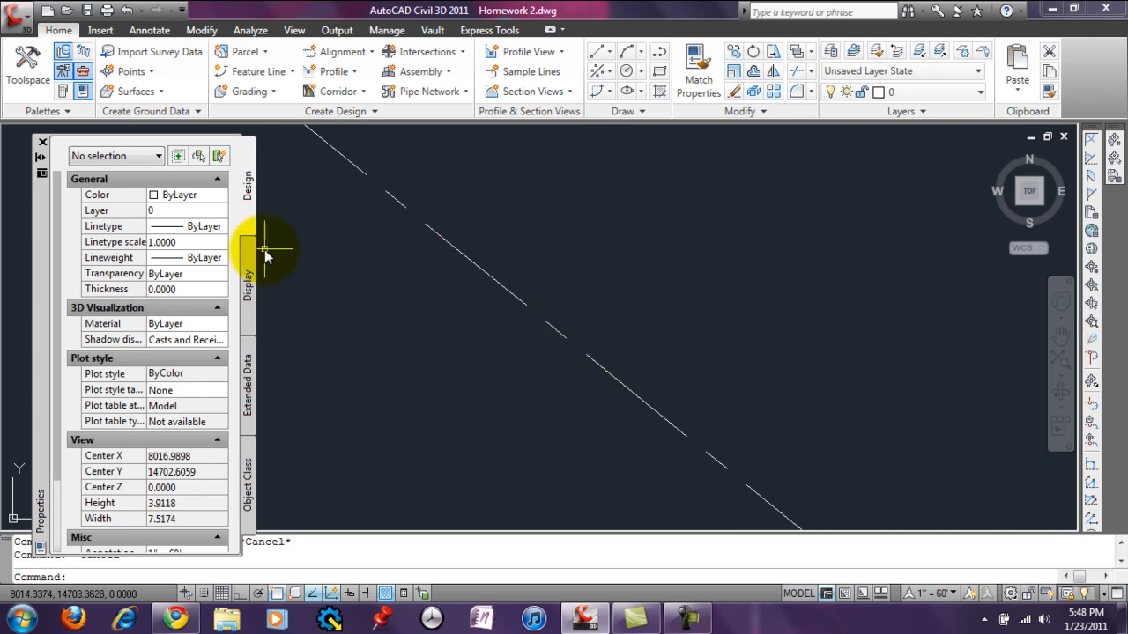
# With nothing selected, try CENTER2 as the current linetype and set it to CENTER instead.
pyautogui.click(216, 226)
pyautogui.click(216, 226)
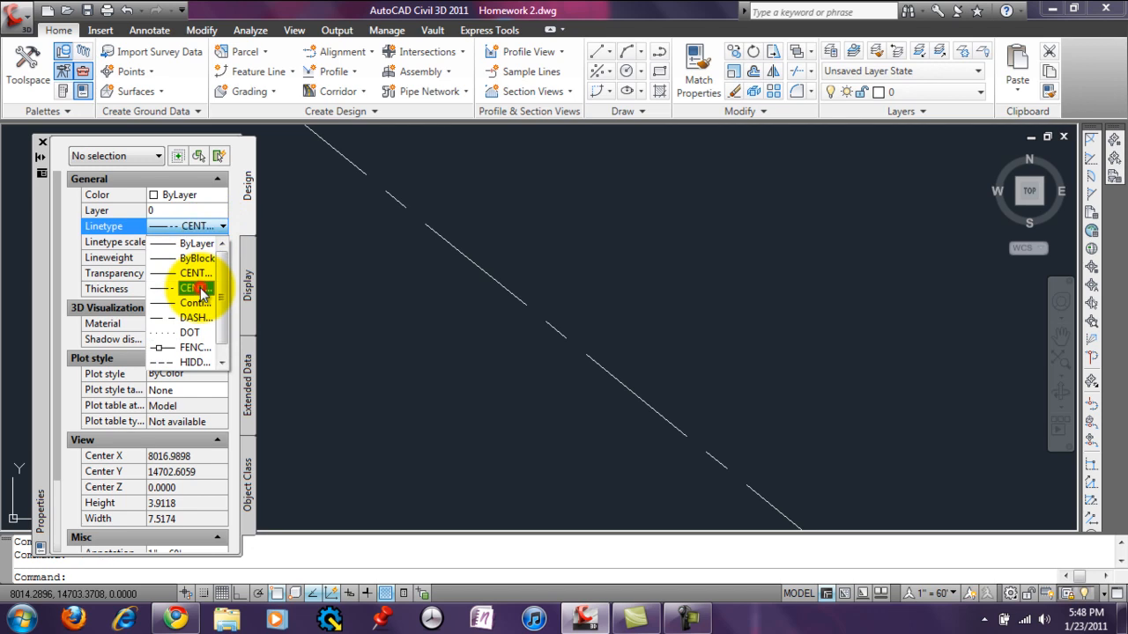
pyautogui.click(201, 288)
pyautogui.click(220, 231)
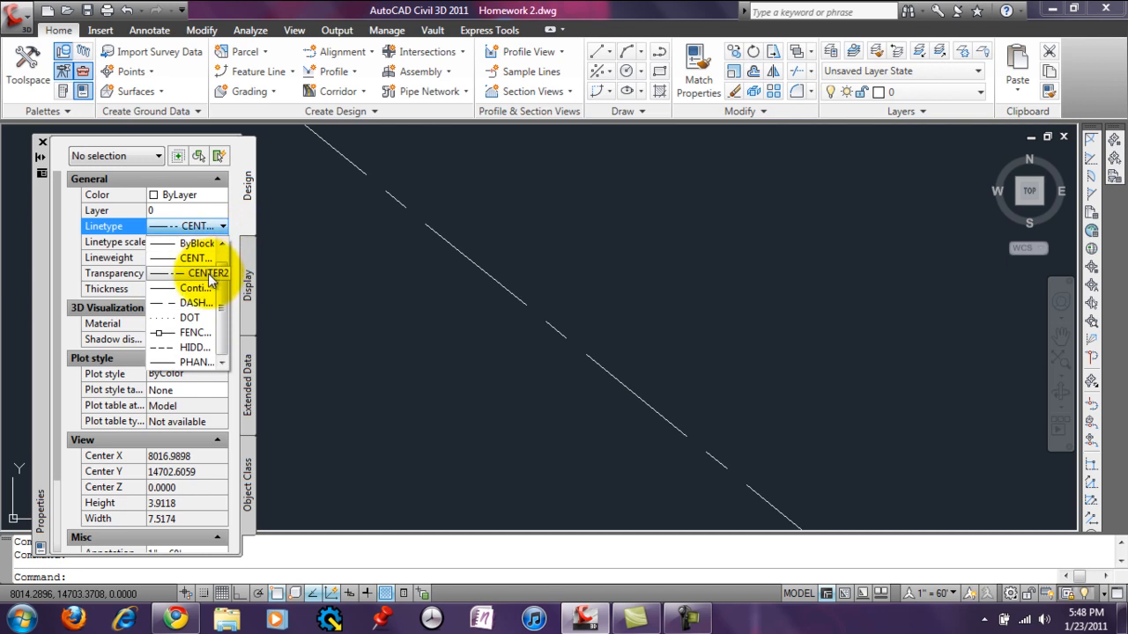
pyautogui.click(202, 258)
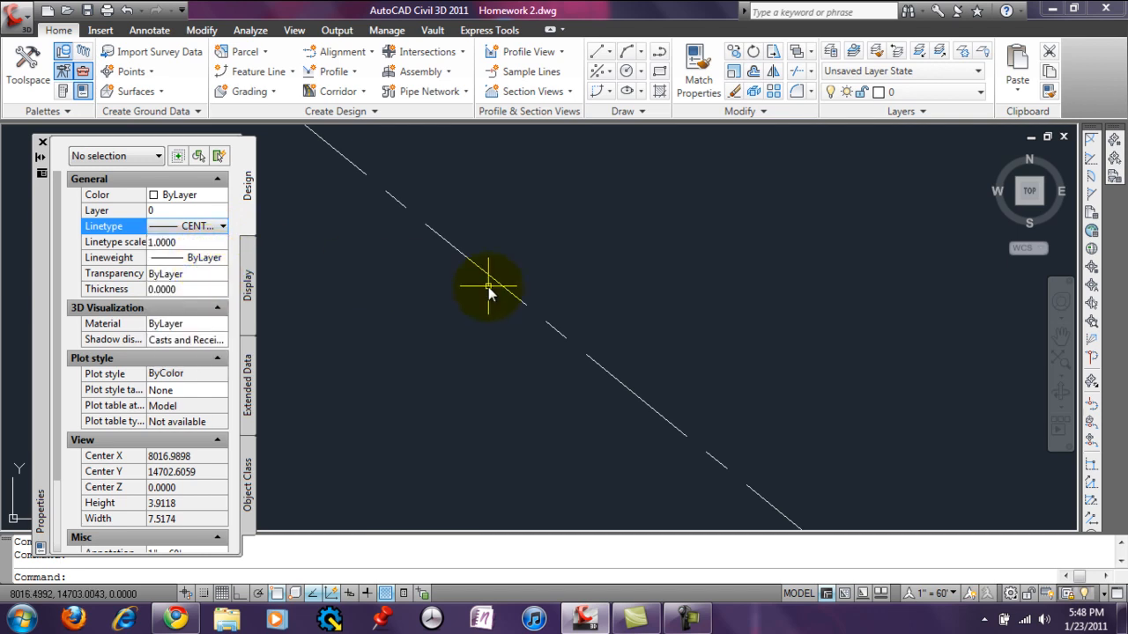
# Set the line's linetype to CENTER2 and clear the selection to inspect the dash pattern.
pyautogui.click(509, 270)
pyautogui.click(464, 302)
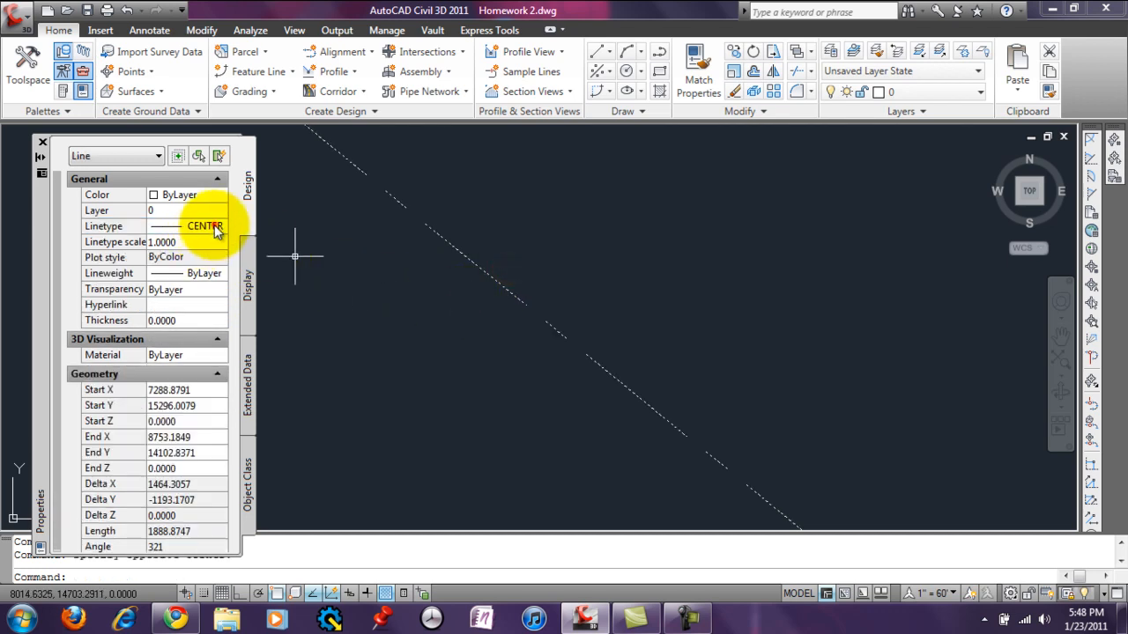
pyautogui.click(215, 227)
pyautogui.click(222, 227)
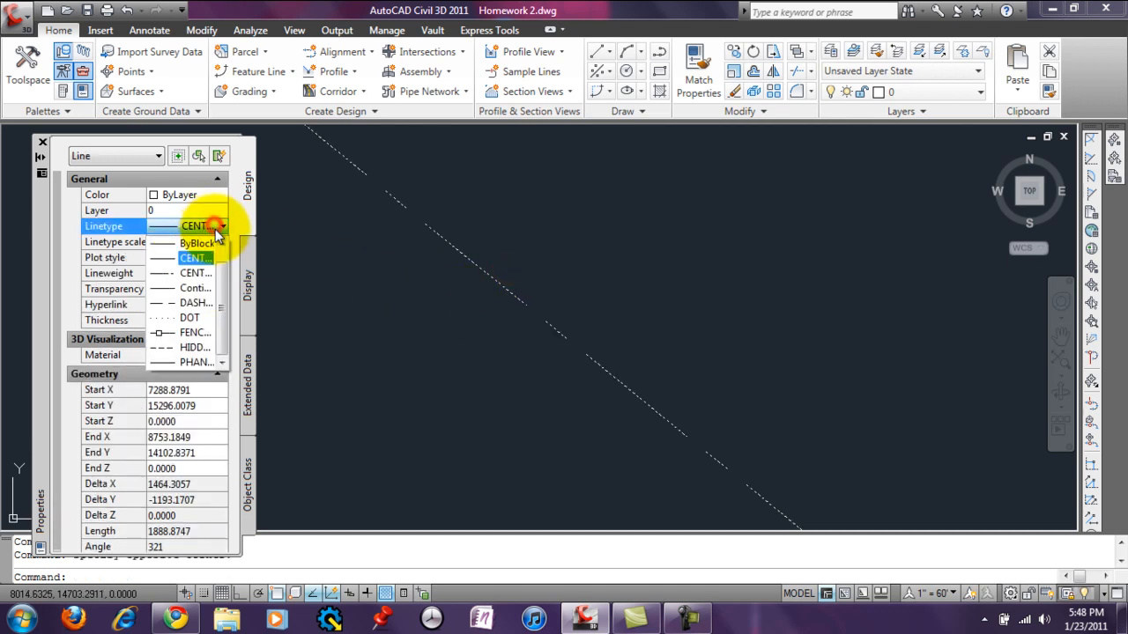
pyautogui.click(206, 274)
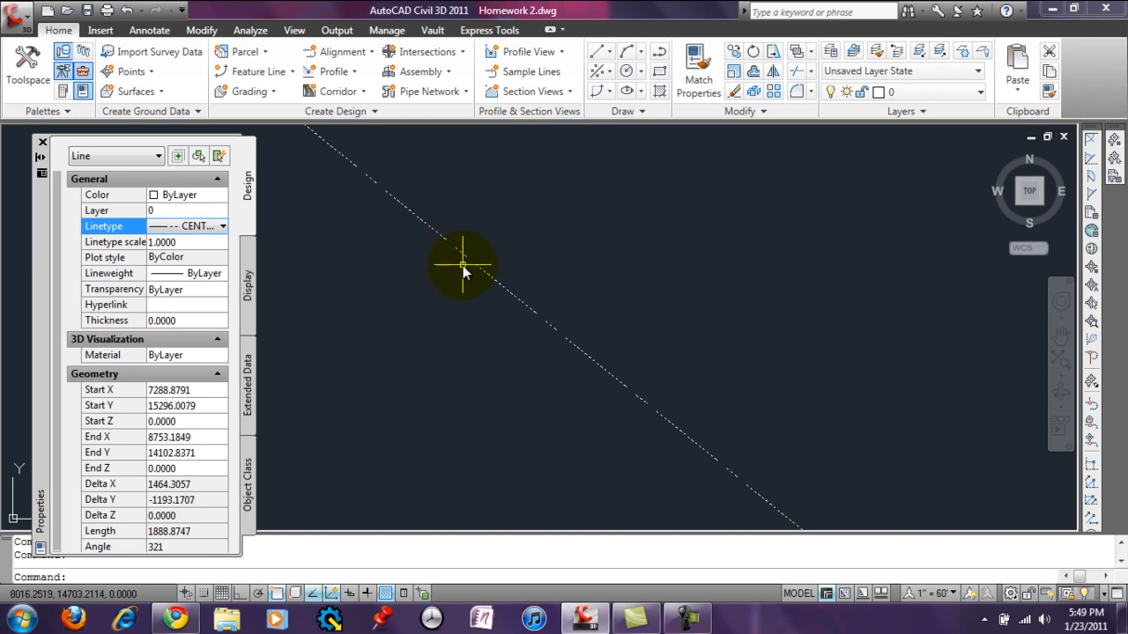
pyautogui.press('Escape')
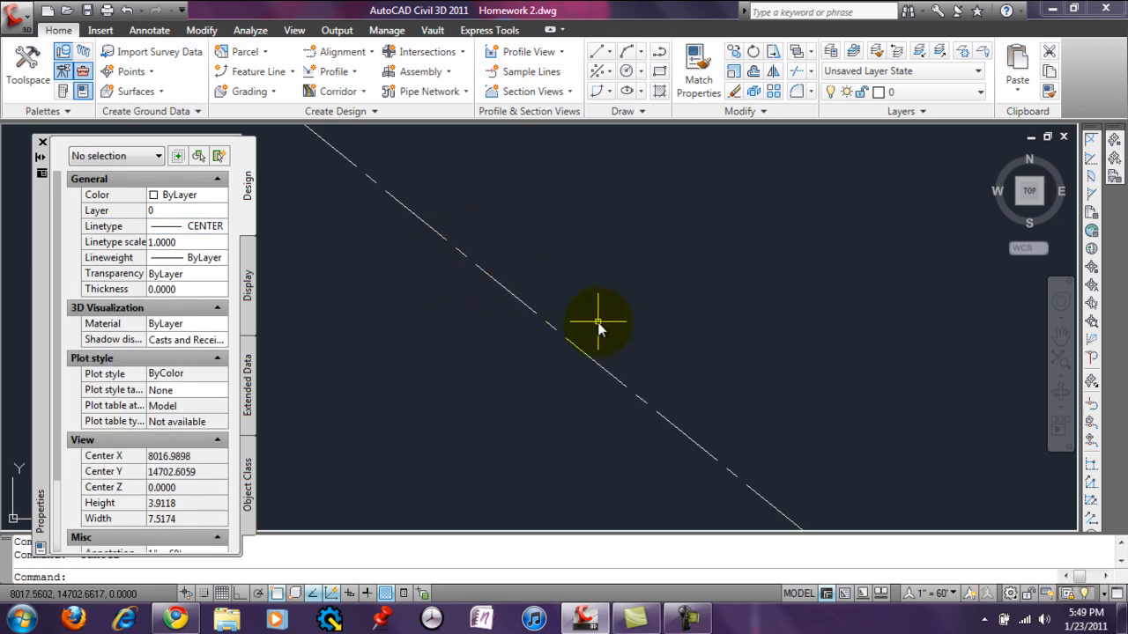
# Select the line again and set its linetype to DASHED.
pyautogui.click(465, 228)
pyautogui.click(380, 257)
pyautogui.click(221, 228)
pyautogui.click(220, 228)
pyautogui.click(204, 303)
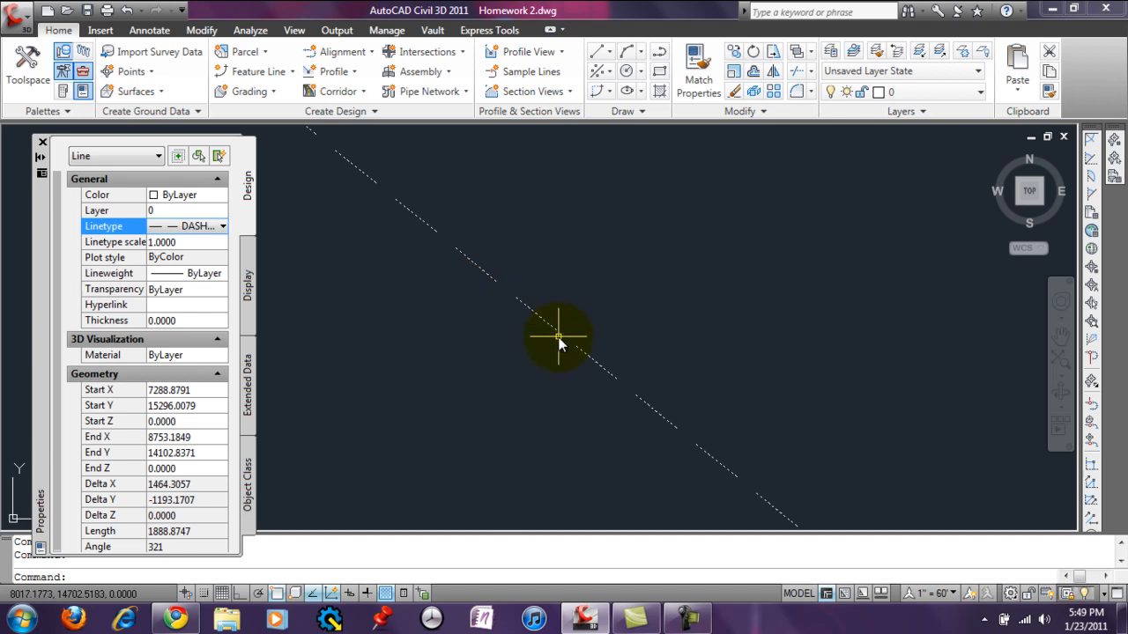
# Try the DOT linetype on the line, followed by the fence linetype with square markers.
pyautogui.click(222, 226)
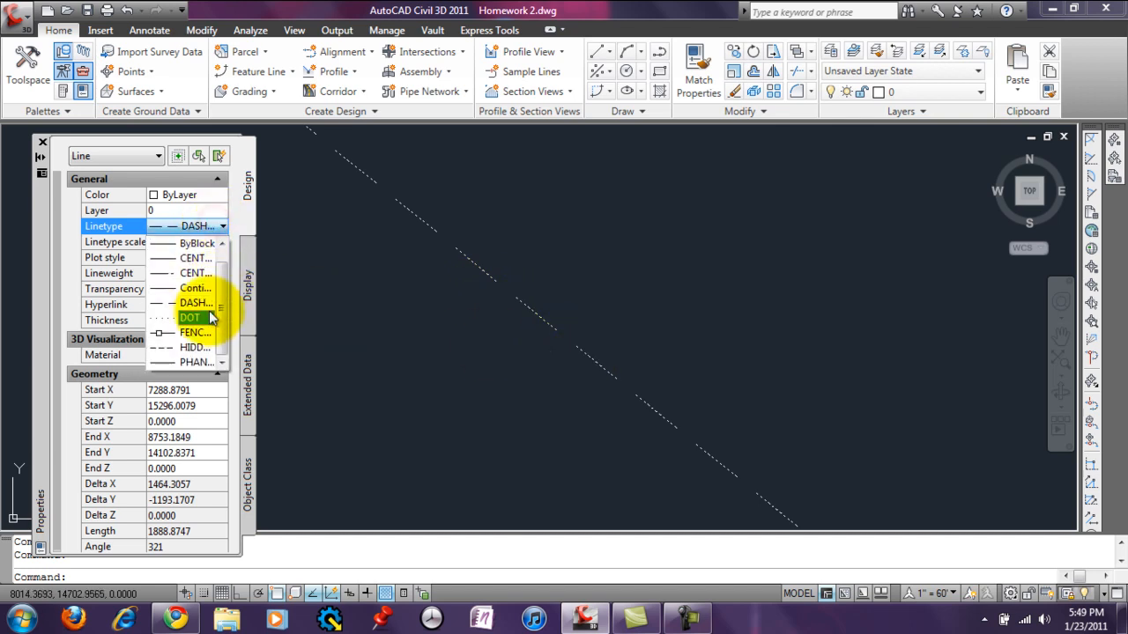
pyautogui.click(205, 318)
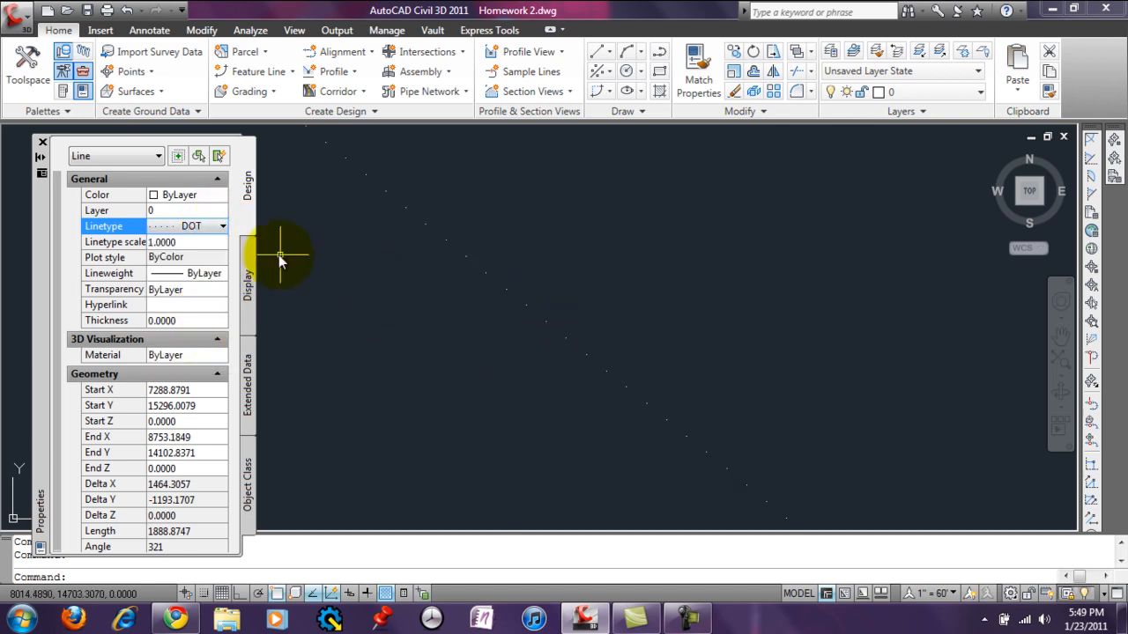
pyautogui.click(222, 229)
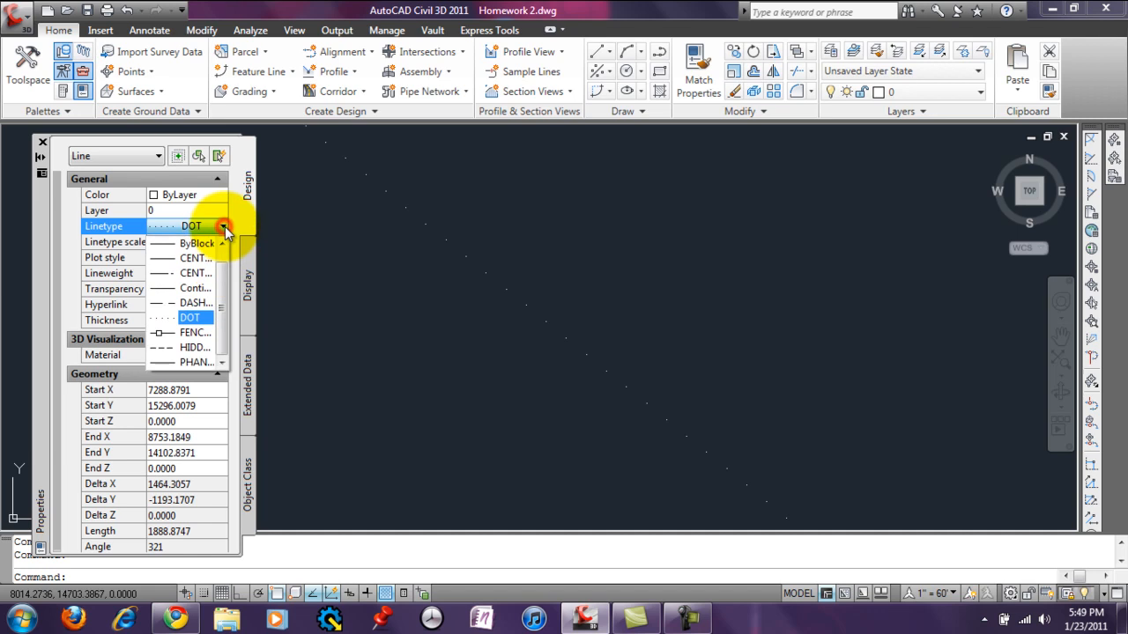
pyautogui.click(203, 335)
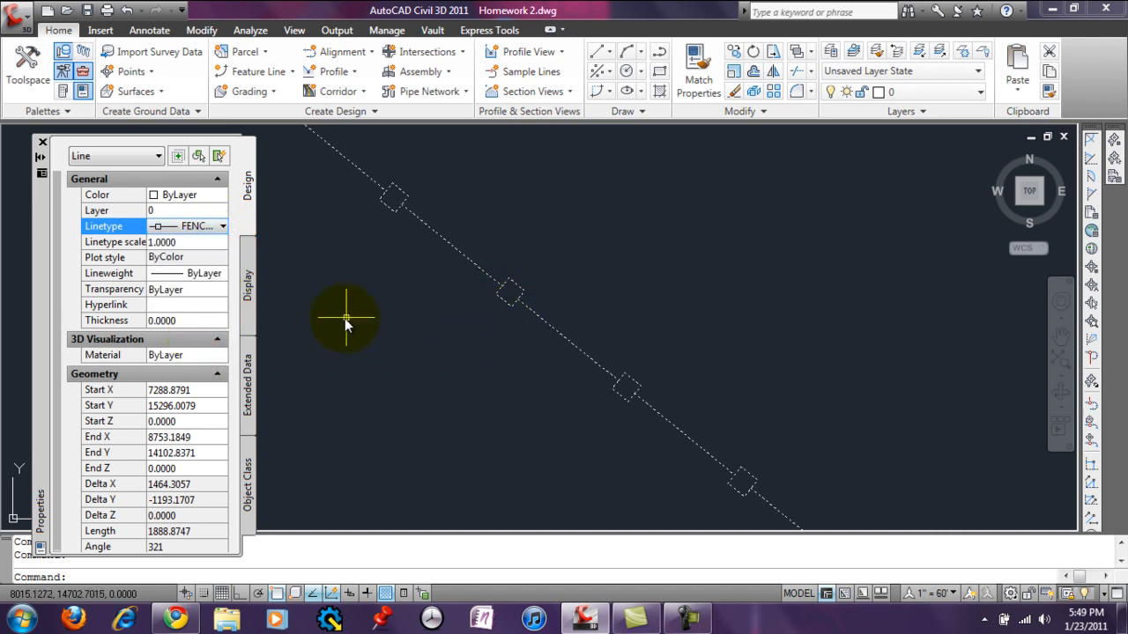
# Try the HIDDEN linetype on the line and set it to PHANTOM instead.
pyautogui.click(223, 226)
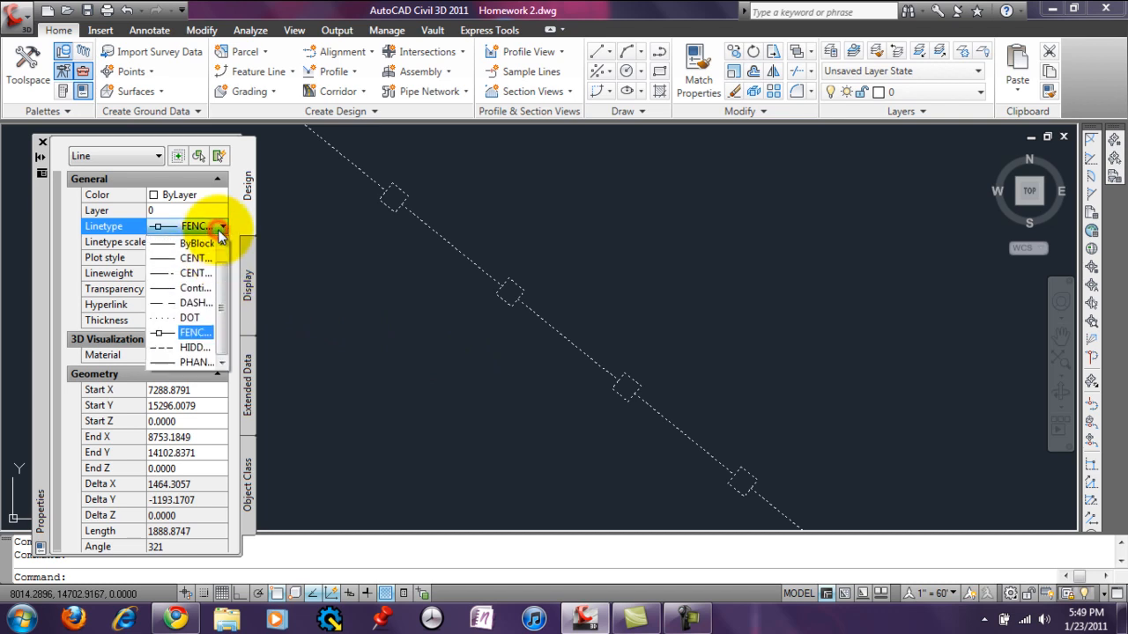
pyautogui.click(206, 348)
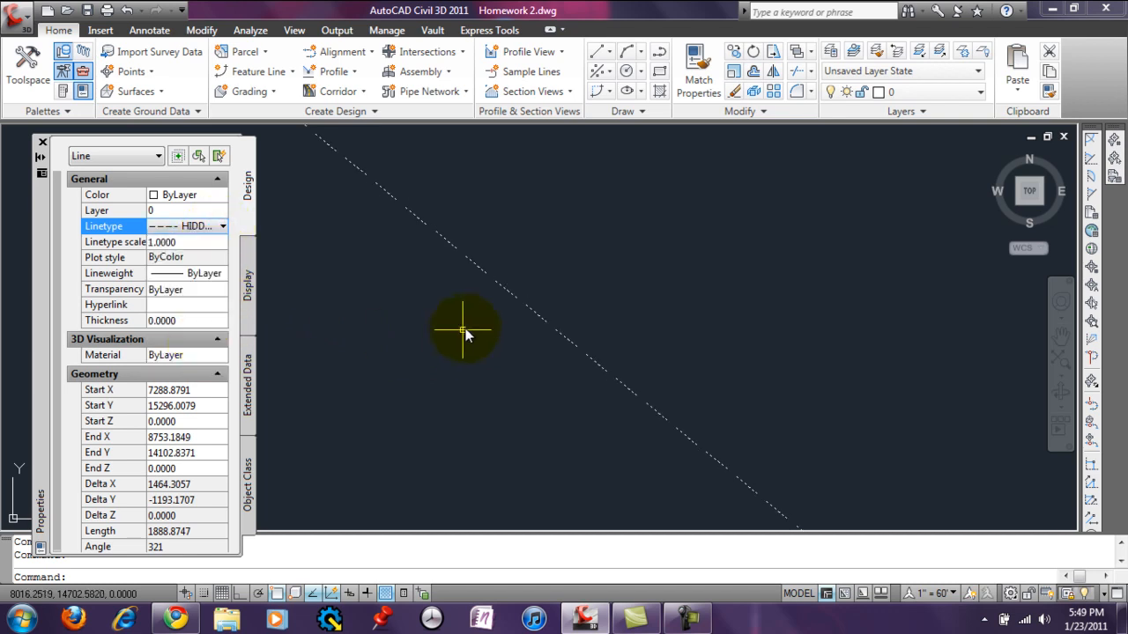
pyautogui.click(223, 226)
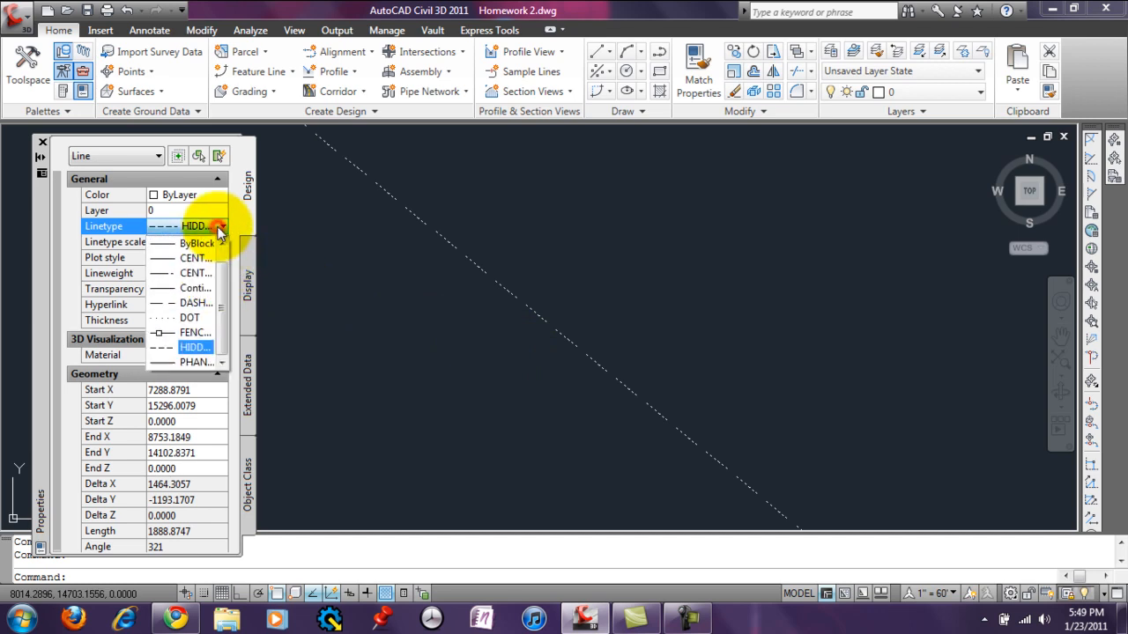
pyautogui.click(209, 362)
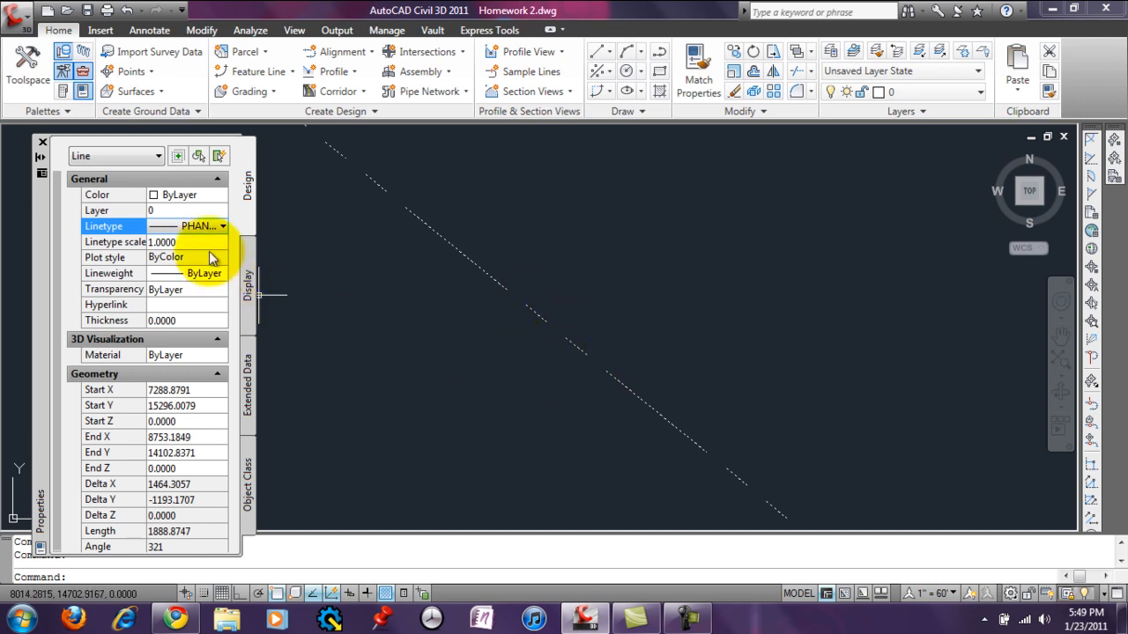
pyautogui.click(223, 226)
pyautogui.click(228, 290)
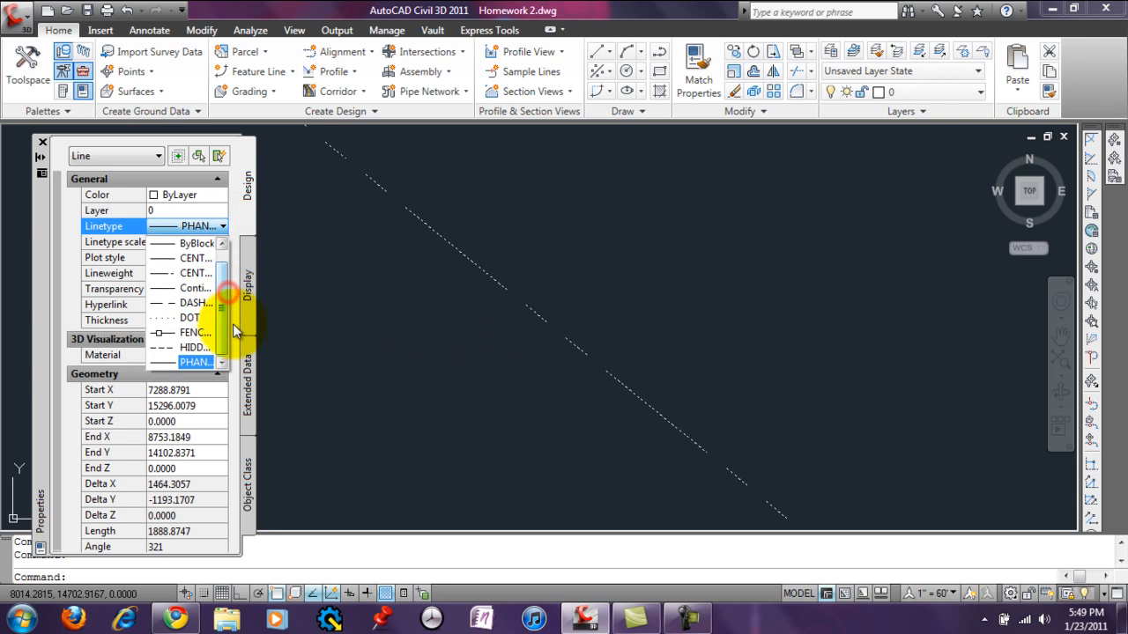
pyautogui.moveTo(228, 331); pyautogui.dragTo(231, 302)
pyautogui.click(223, 229)
pyautogui.click(224, 228)
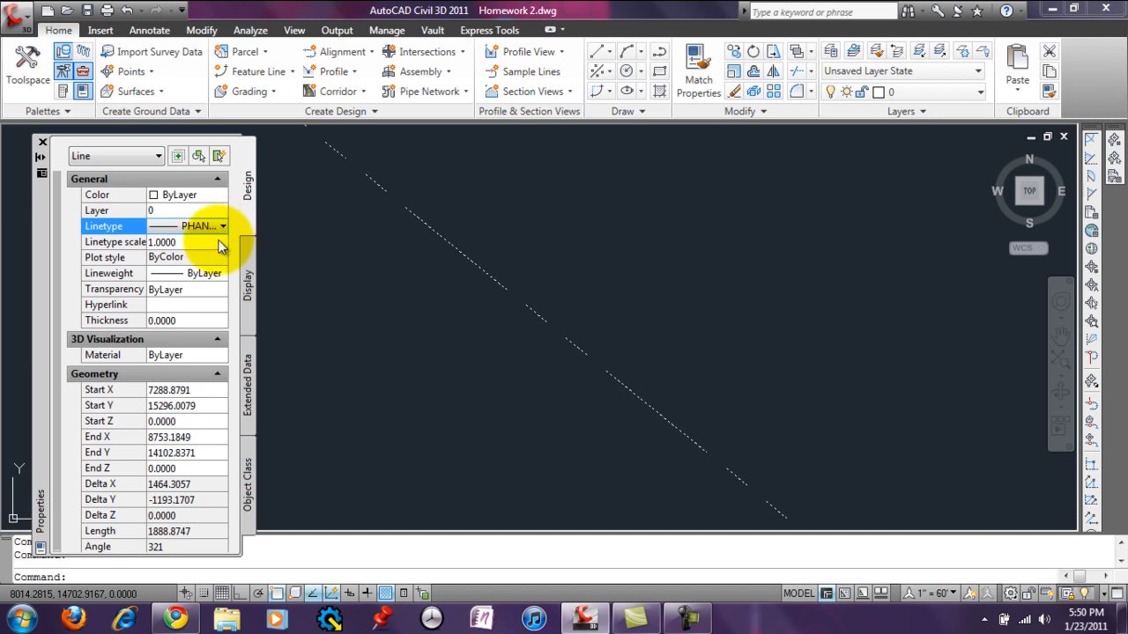
# Set the selected line's linetype scale to 100 and clear the selection to see the pattern.
pyautogui.scroll(-4, 545, 376)
pyautogui.scroll(-5, 547, 363)
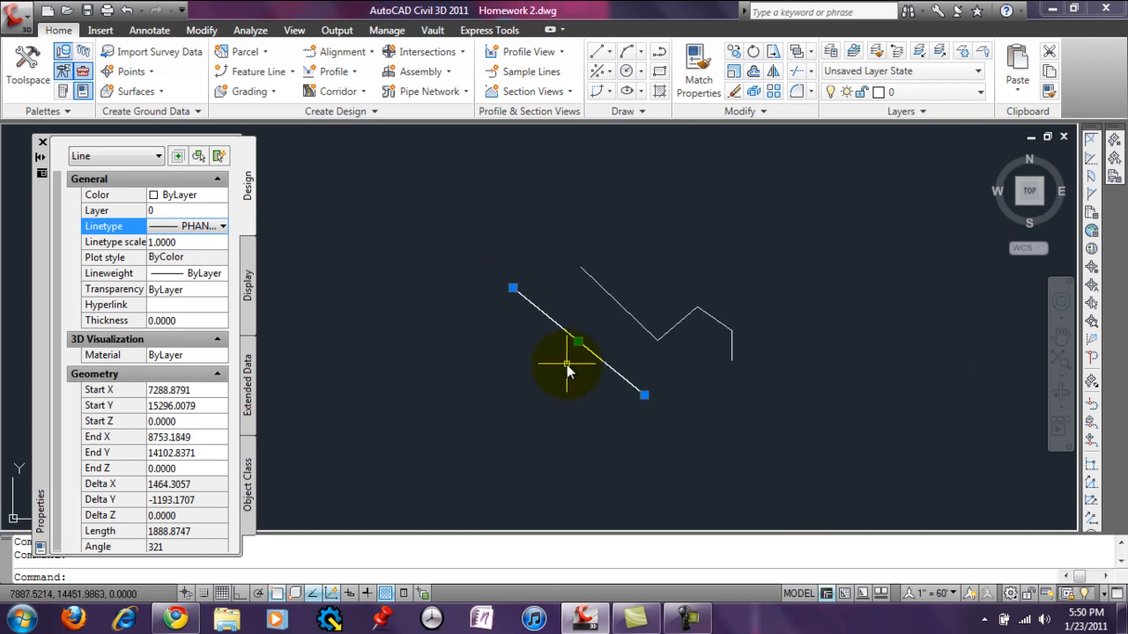
pyautogui.scroll(3, 656, 357)
pyautogui.moveTo(573, 364); pyautogui.dragTo(650, 380, button='middle')
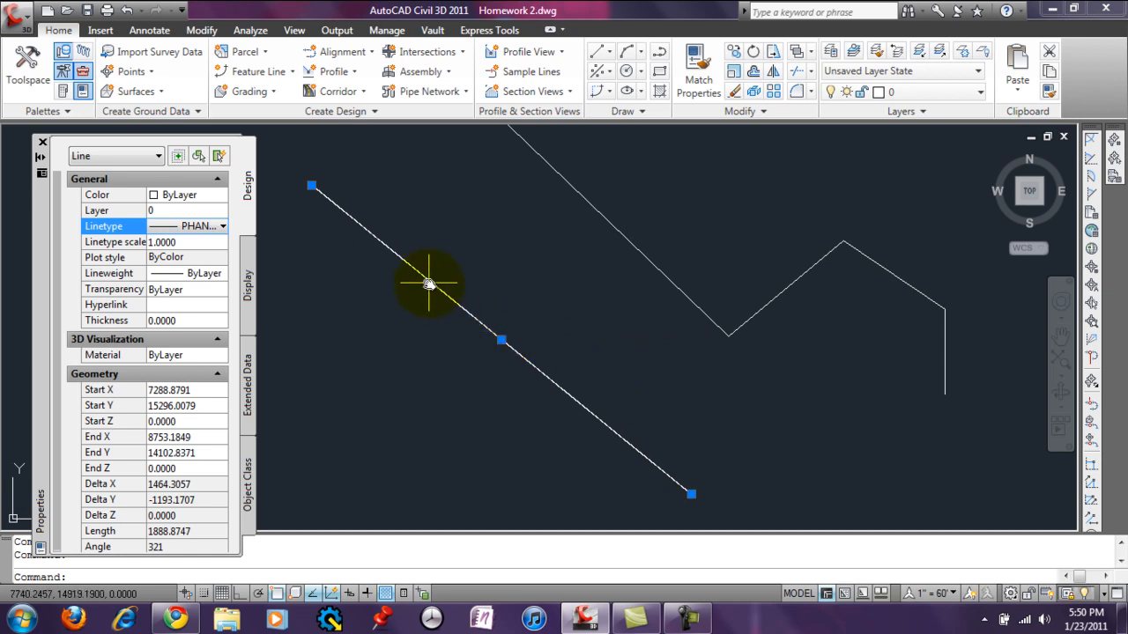
pyautogui.click(191, 242)
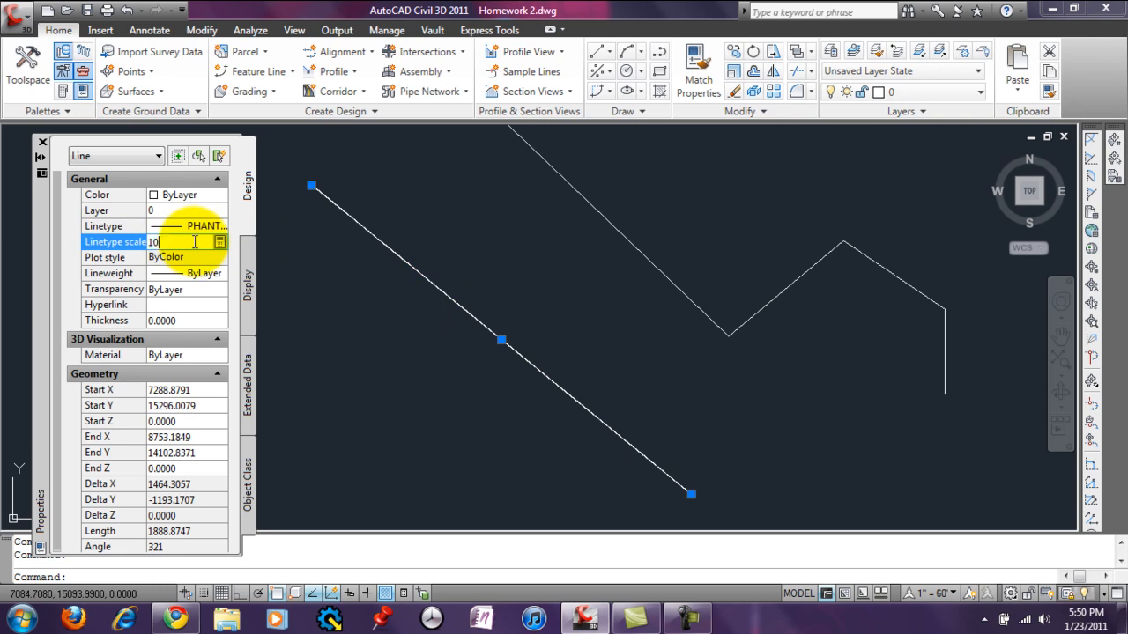
pyautogui.write('100')
pyautogui.press('Return')
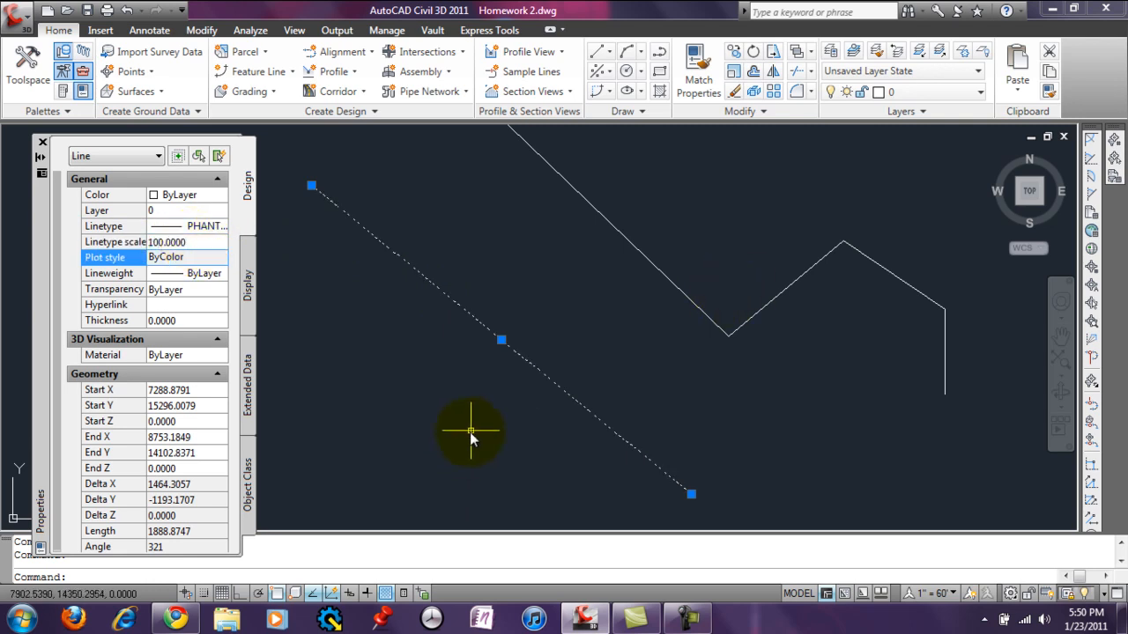
pyautogui.press('Escape')
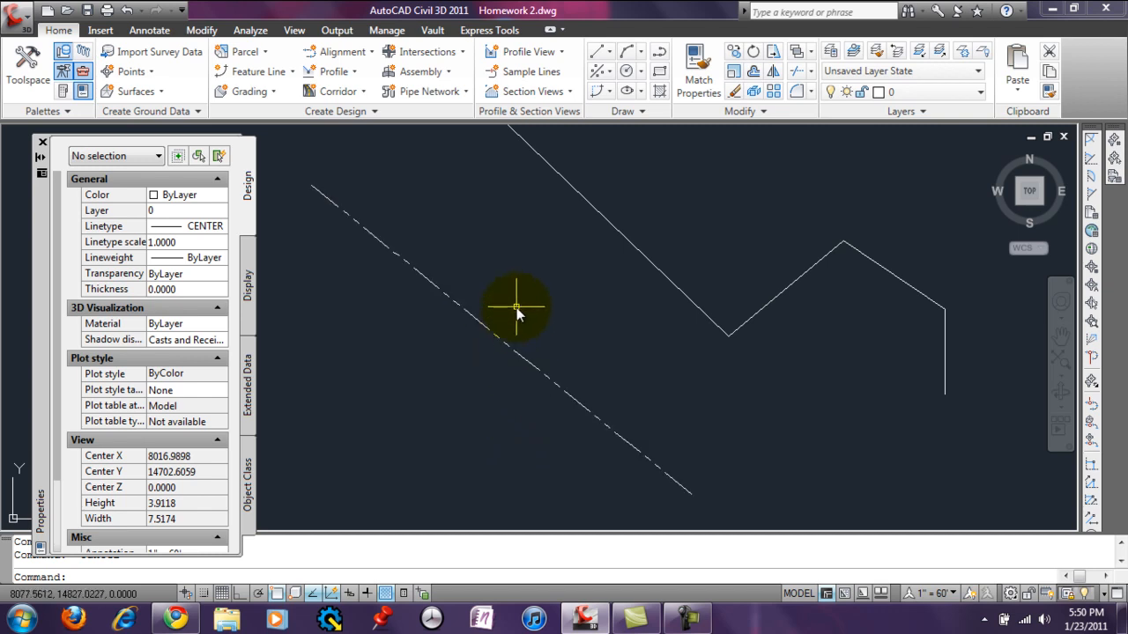
# Set the line's lineweight to 2.00 mm and clear the selection to view the thicker line.
pyautogui.click(448, 254)
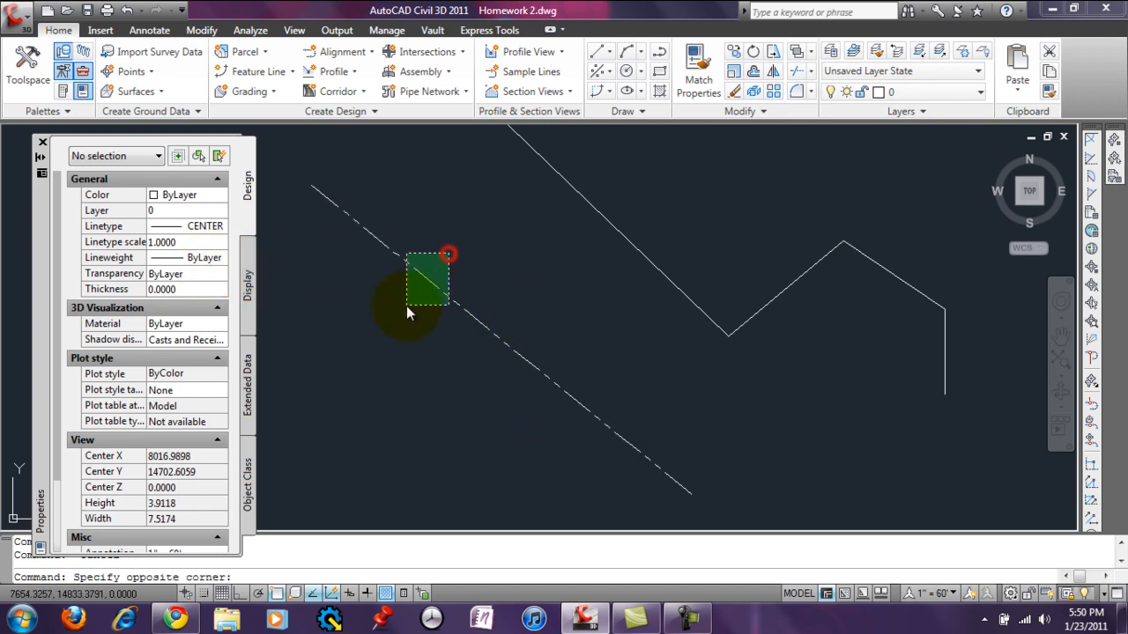
pyautogui.click(404, 307)
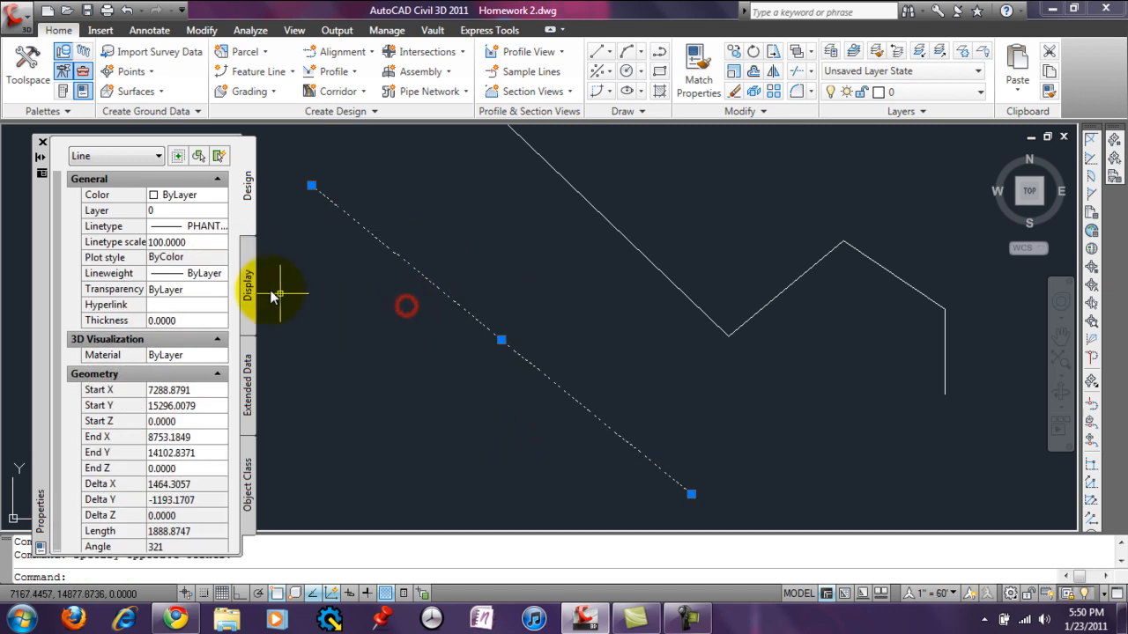
pyautogui.click(196, 274)
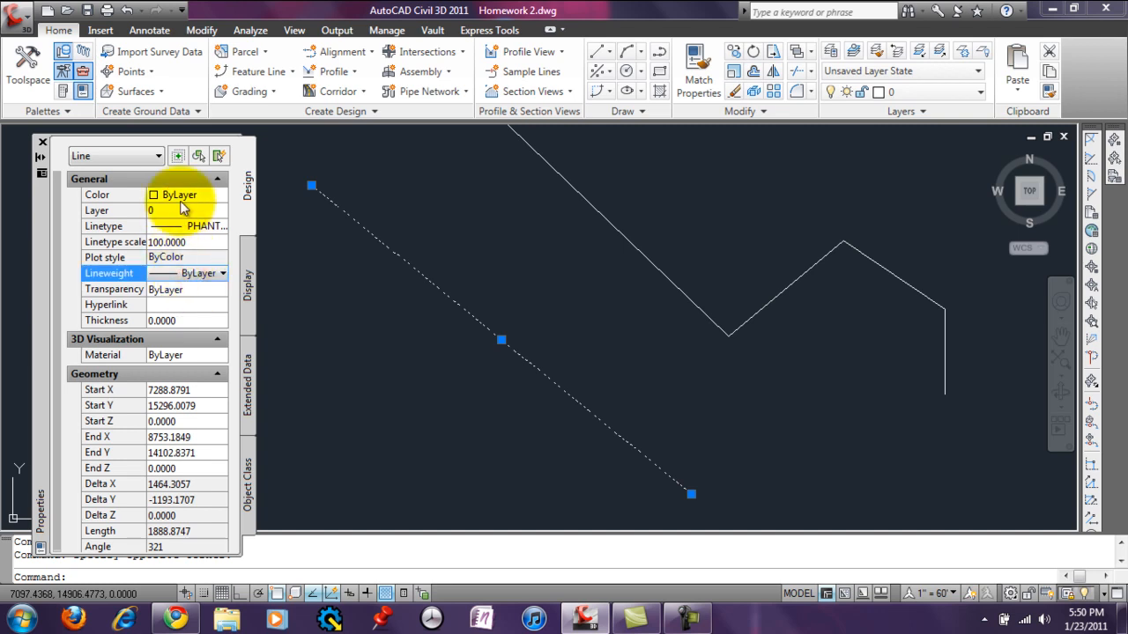
pyautogui.click(222, 274)
pyautogui.moveTo(222, 317); pyautogui.dragTo(221, 398)
pyautogui.click(203, 396)
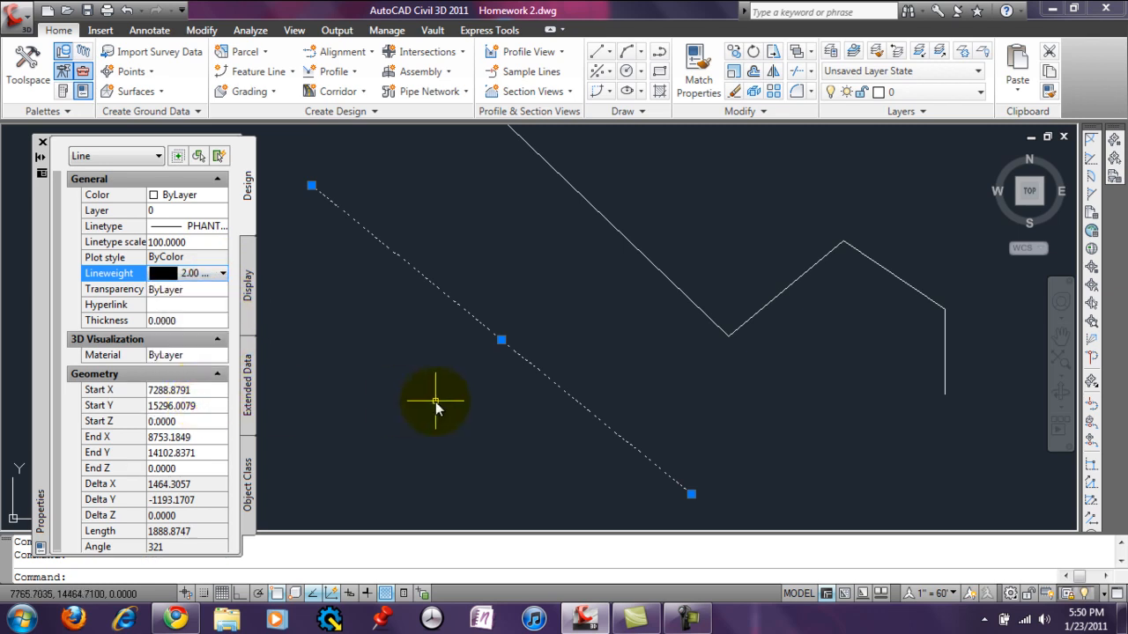
pyautogui.press('Escape')
pyautogui.click(490, 329)
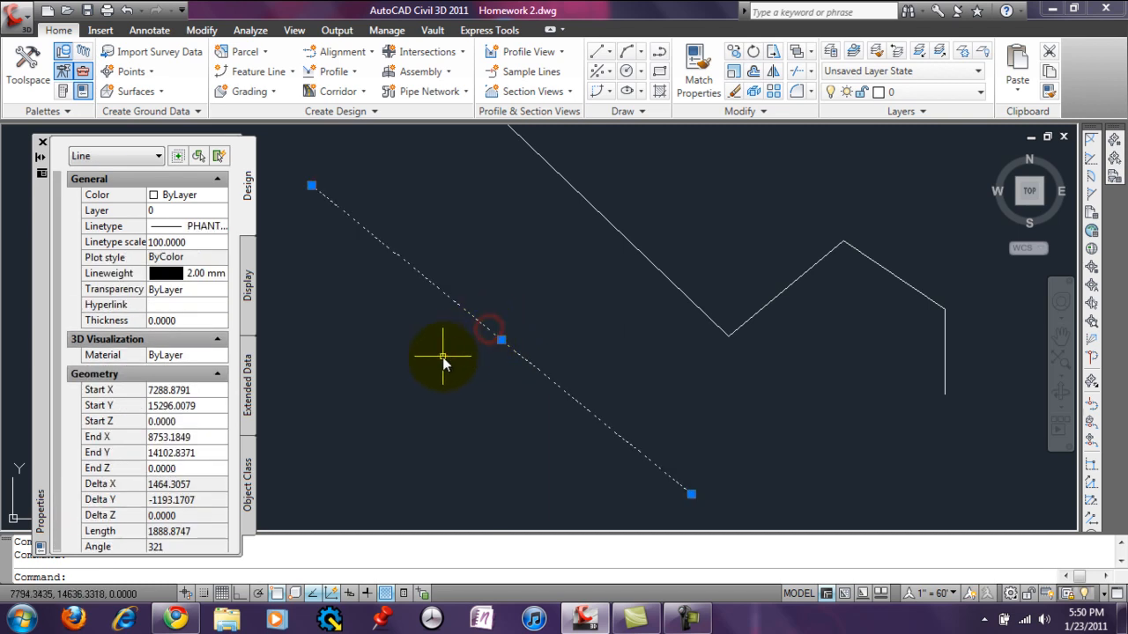
pyautogui.press('Escape')
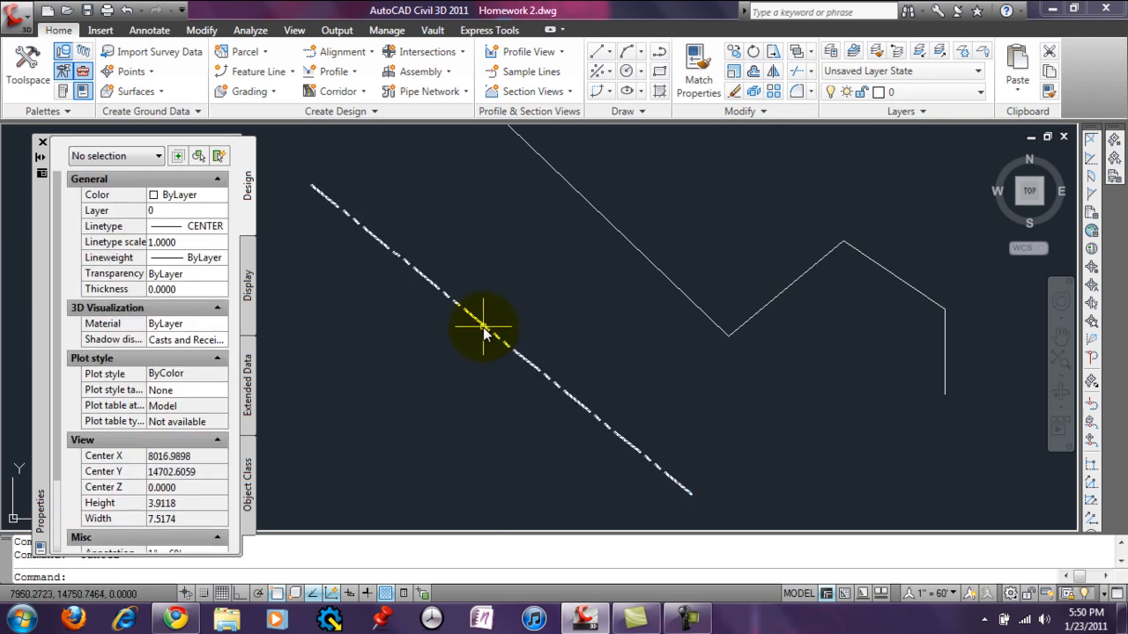
# Return the line's lineweight to ByLayer and clear the selection.
pyautogui.click(459, 268)
pyautogui.click(417, 301)
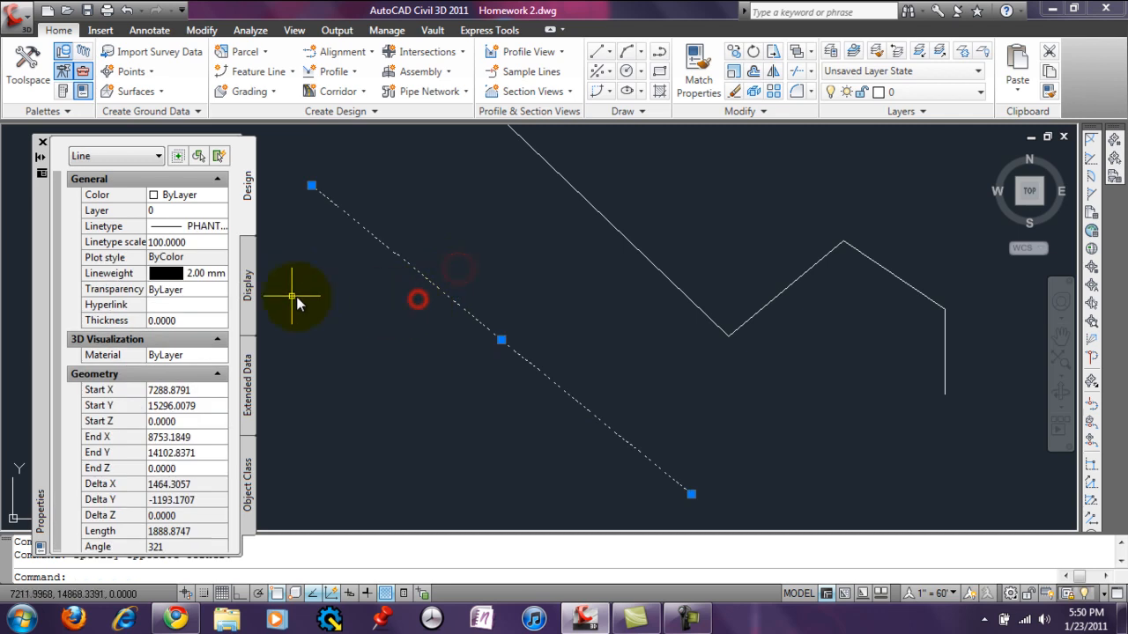
pyautogui.click(219, 278)
pyautogui.click(223, 274)
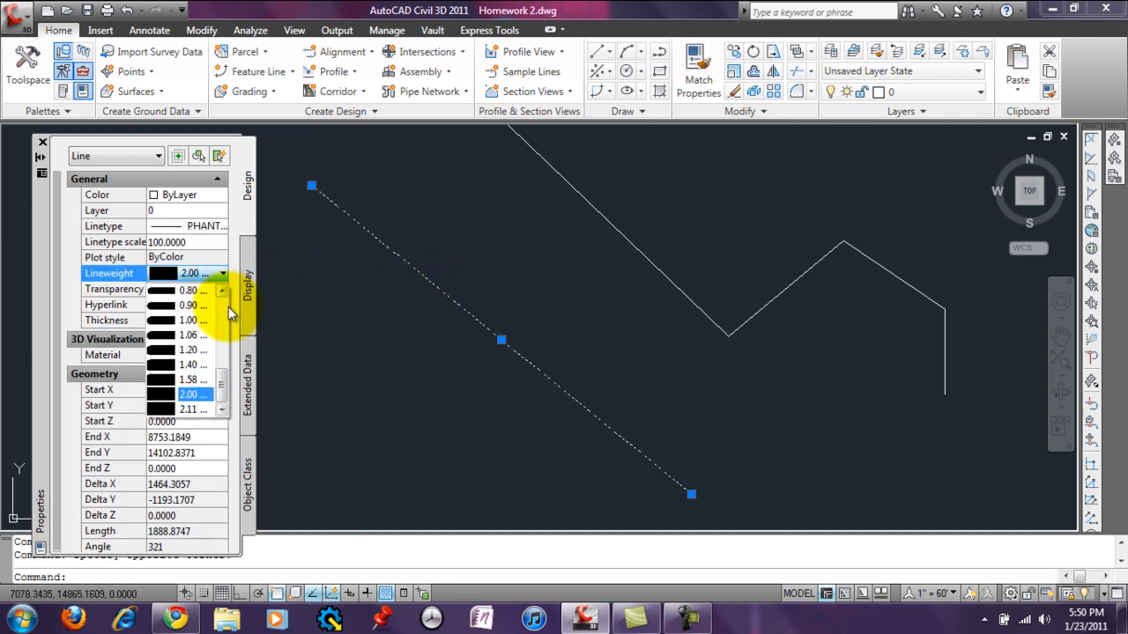
pyautogui.click(226, 309)
pyautogui.click(223, 292)
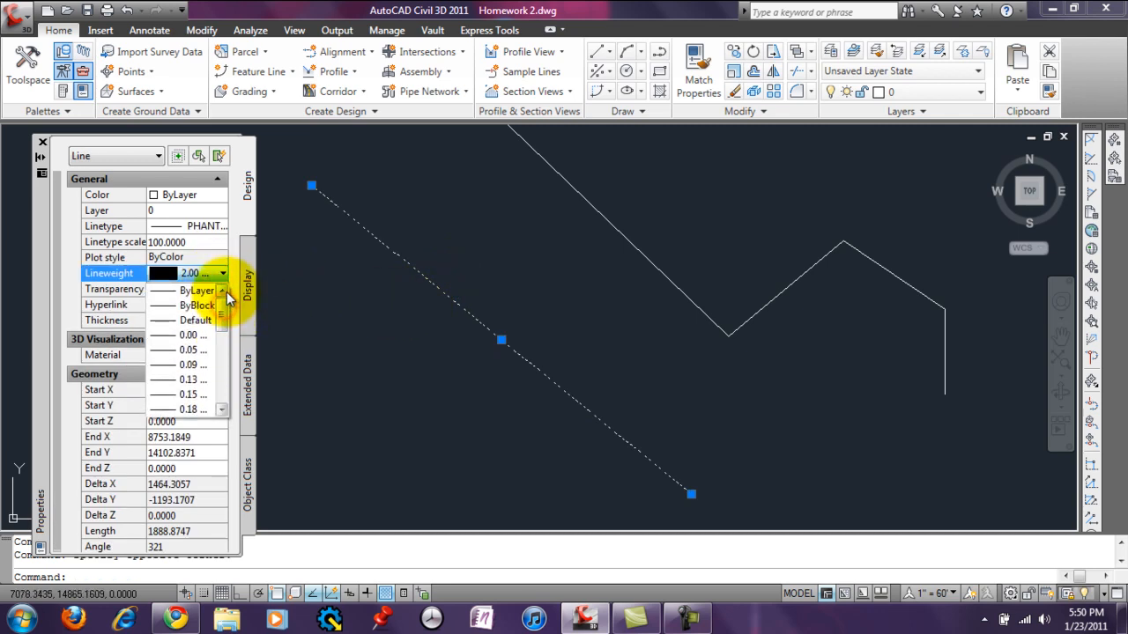
pyautogui.click(207, 289)
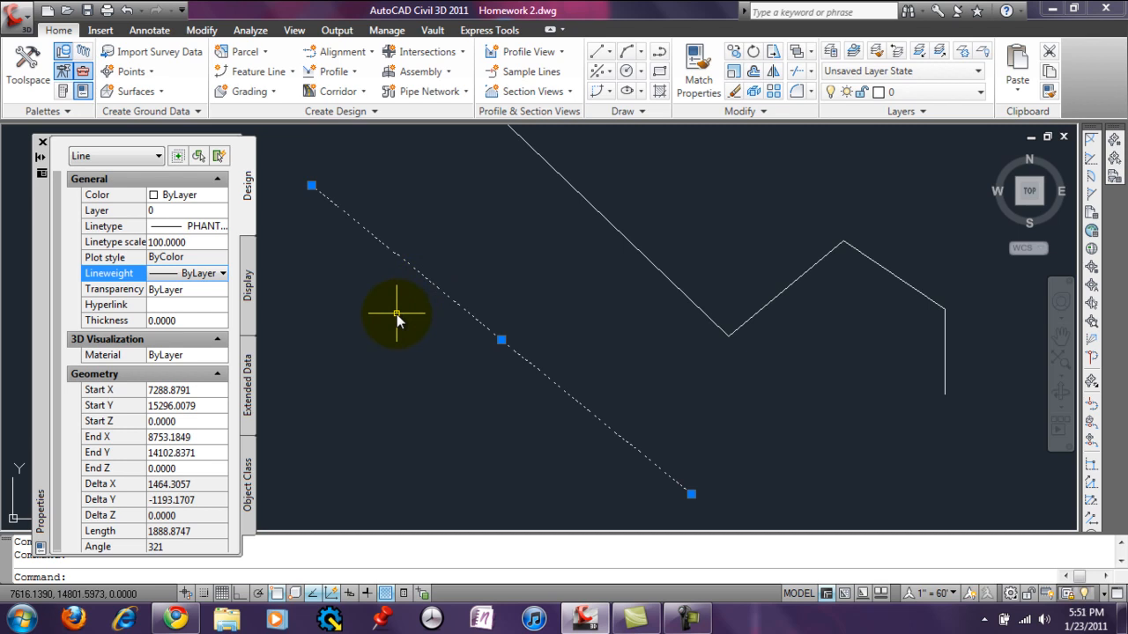
pyautogui.press('Escape')
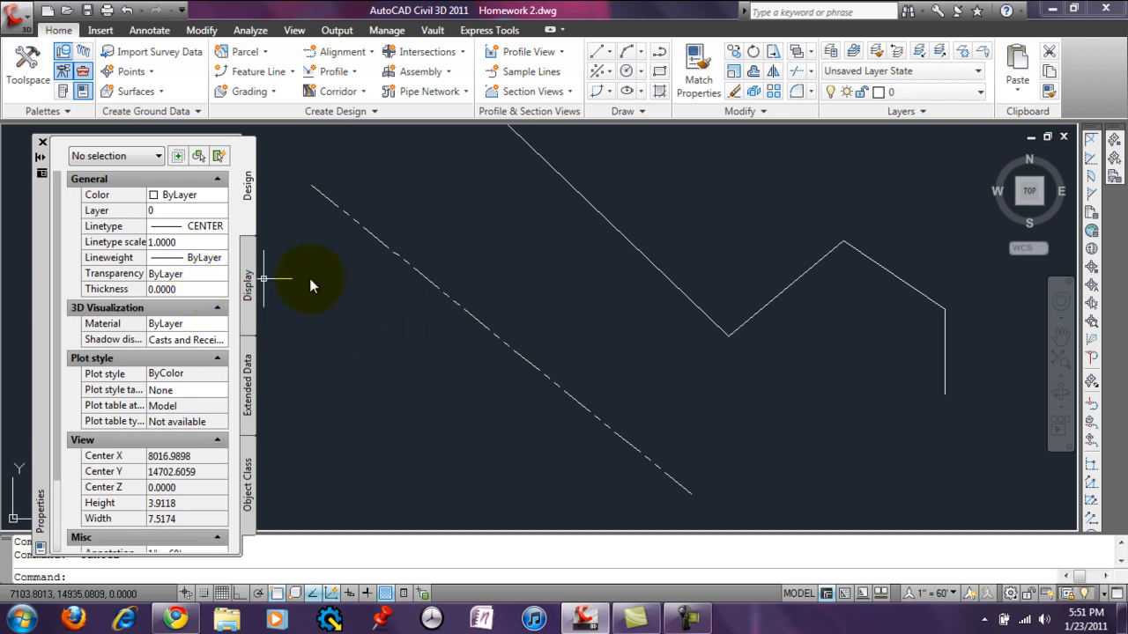
# Select the line and set its thickness to 10, keeping transparency ByLayer.
pyautogui.click(457, 260)
pyautogui.click(195, 291)
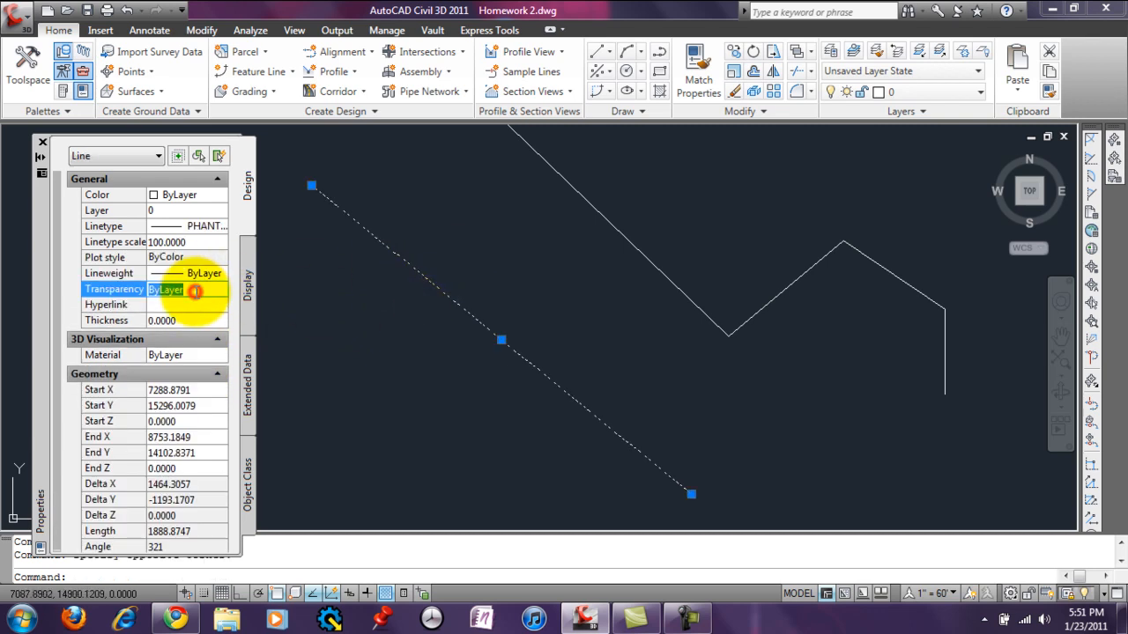
pyautogui.click(217, 294)
pyautogui.click(222, 295)
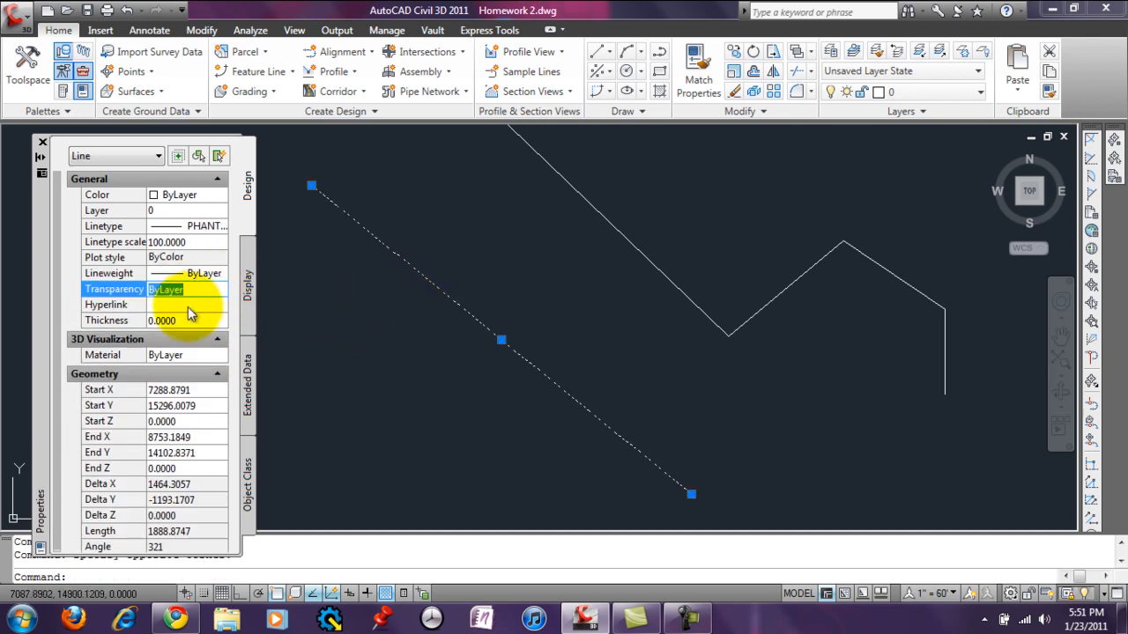
pyautogui.click(185, 321)
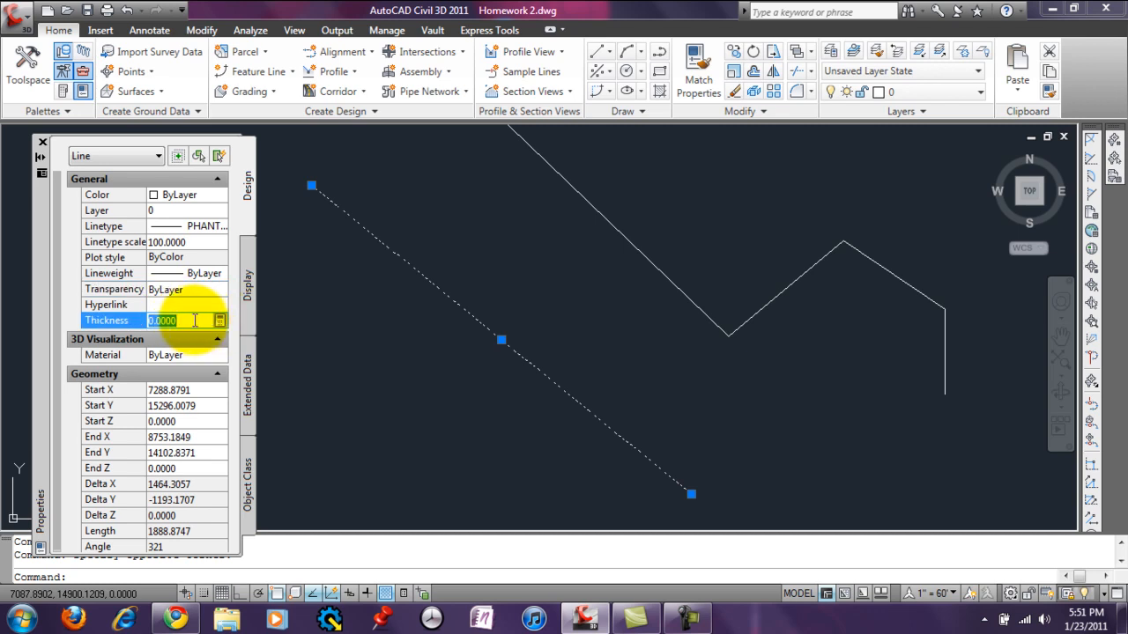
pyautogui.write('10')
pyautogui.press('Return')
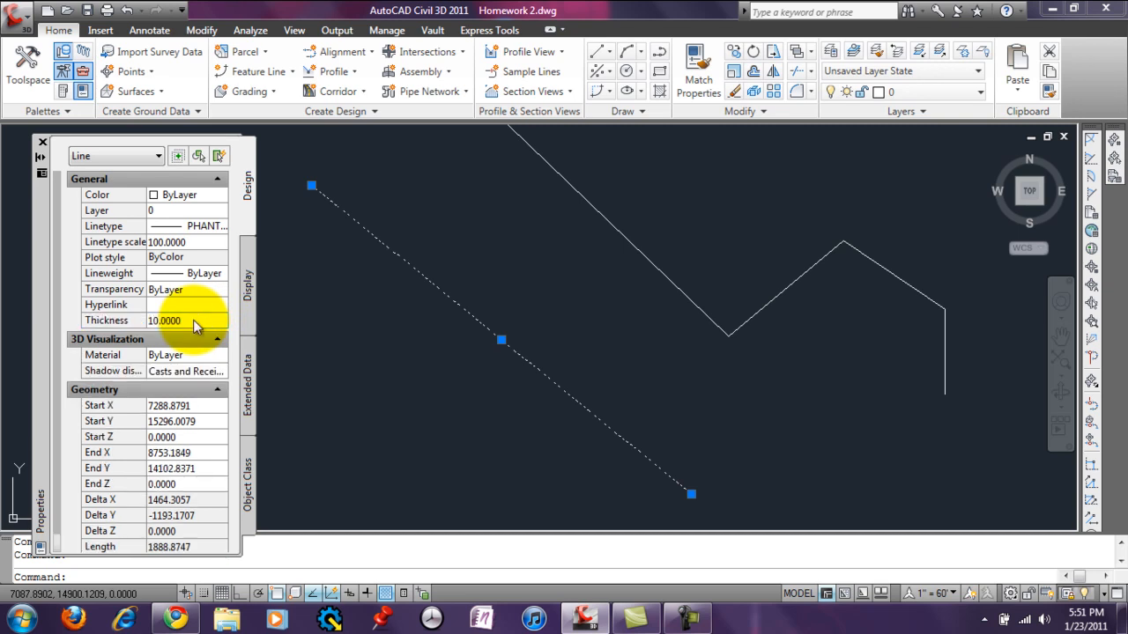
# Clear the line's selection, reselect it and clear it again to examine the effect of the new thickness.
pyautogui.click(504, 288)
pyautogui.click(457, 338)
pyautogui.press('Escape')
pyautogui.click(479, 320)
pyautogui.press('Escape')
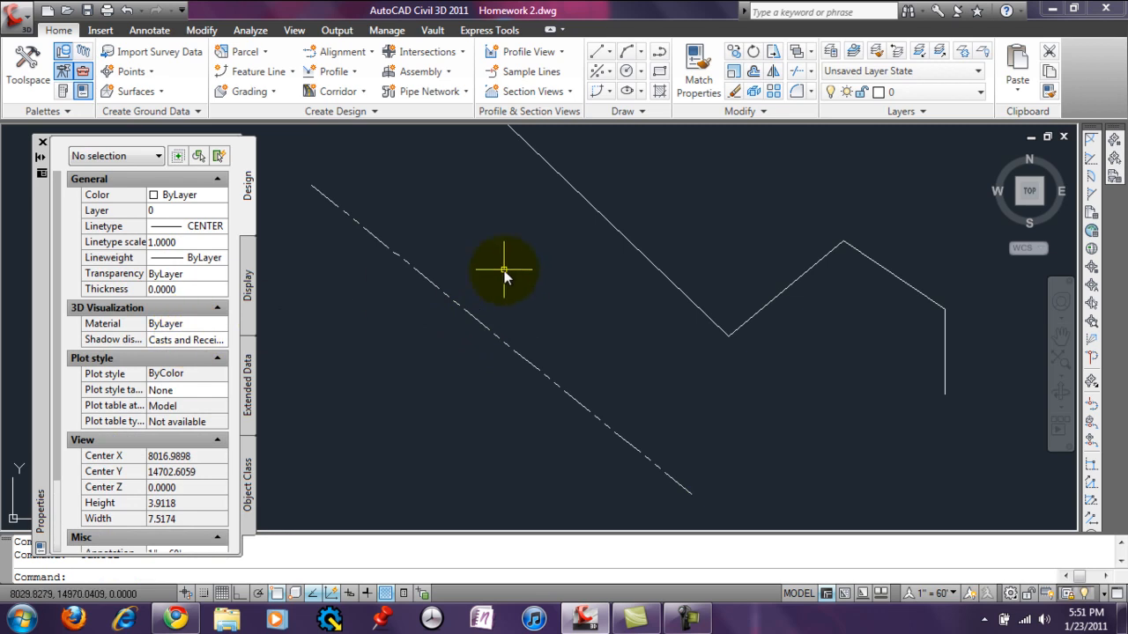
# Select the line and set its thickness to 100.
pyautogui.click(498, 271)
pyautogui.click(418, 337)
pyautogui.click(220, 321)
pyautogui.write('100')
pyautogui.press('Return')
# Set the line's thickness to 0 and clear the selection.
pyautogui.click(210, 321)
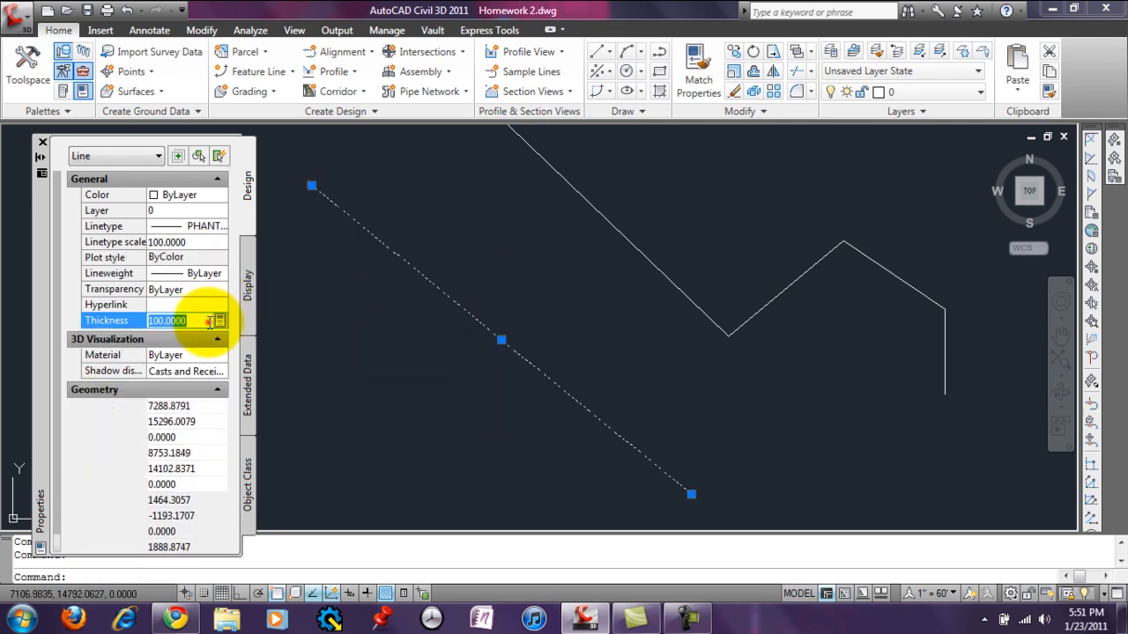
pyautogui.write('0')
pyautogui.press('Return')
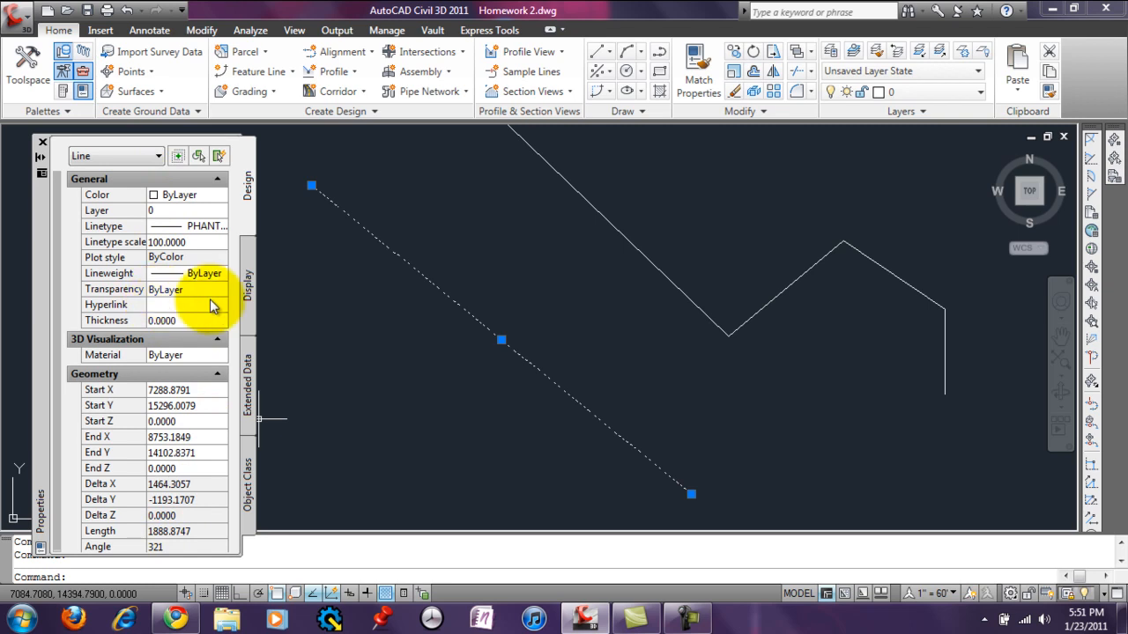
pyautogui.press('Escape')
# Select the polyline to examine its properties, clear the selection and close the Properties palette.
pyautogui.click(627, 192)
pyautogui.click(591, 232)
pyautogui.moveTo(592, 324); pyautogui.dragTo(523, 416, button='middle')
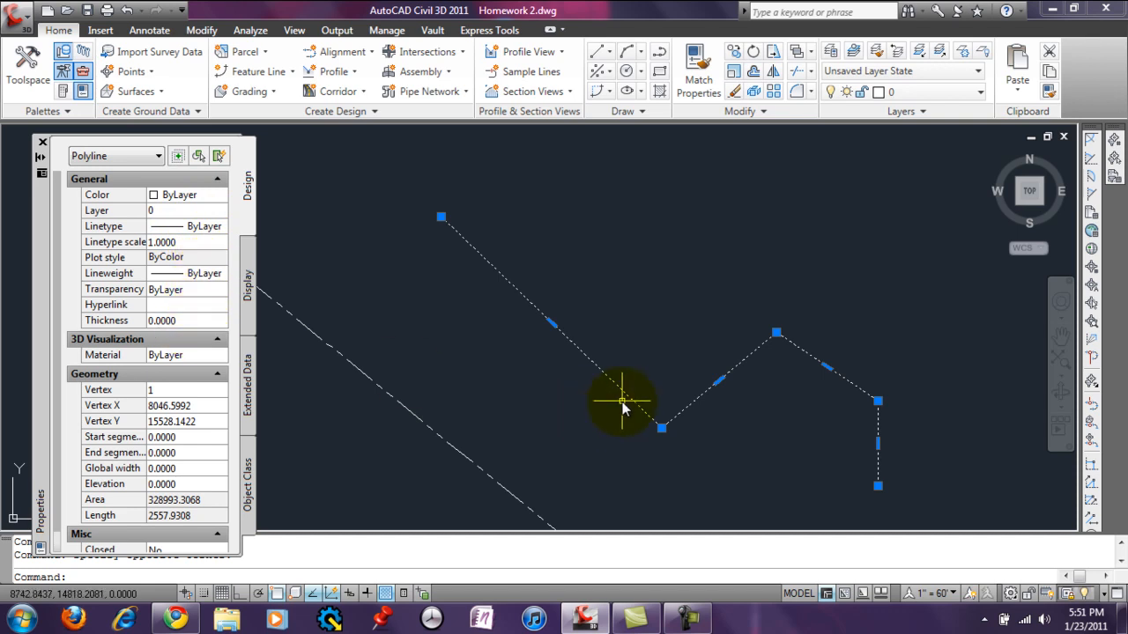
pyautogui.press('Escape')
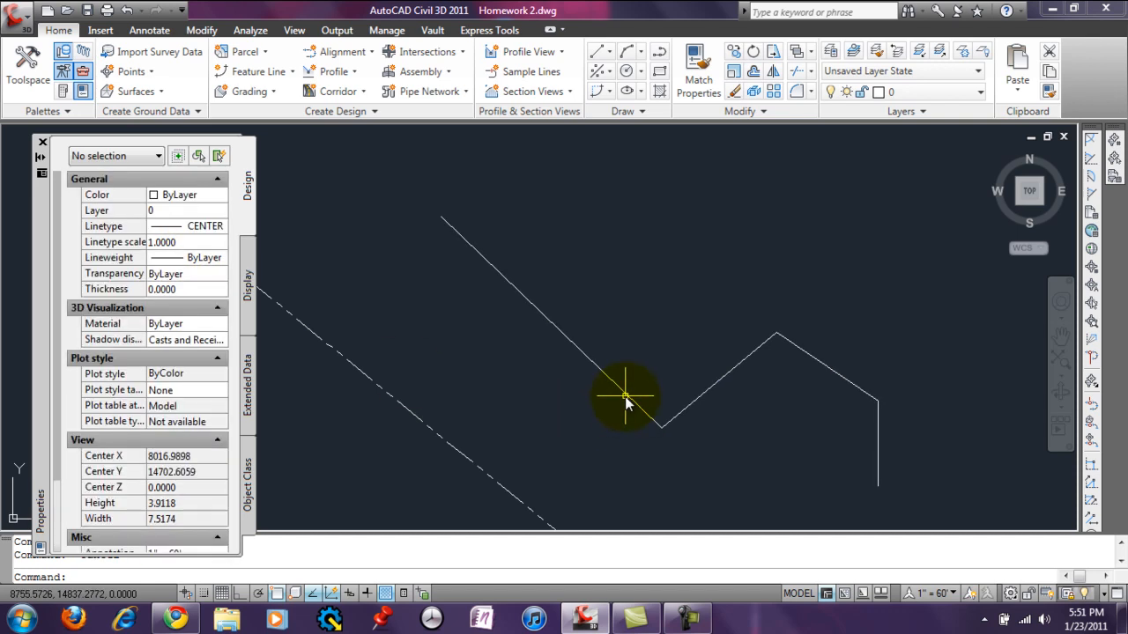
pyautogui.click(43, 142)
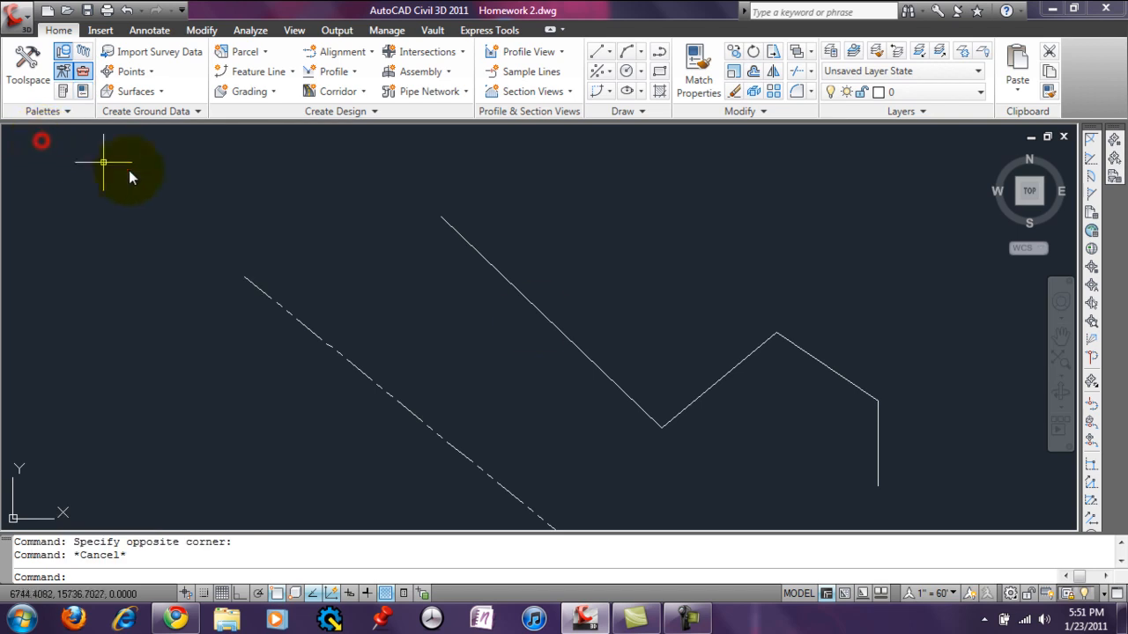
# Start editing the polyline and set the width of all its segments to 10.
pyautogui.scroll(2, 537, 354)
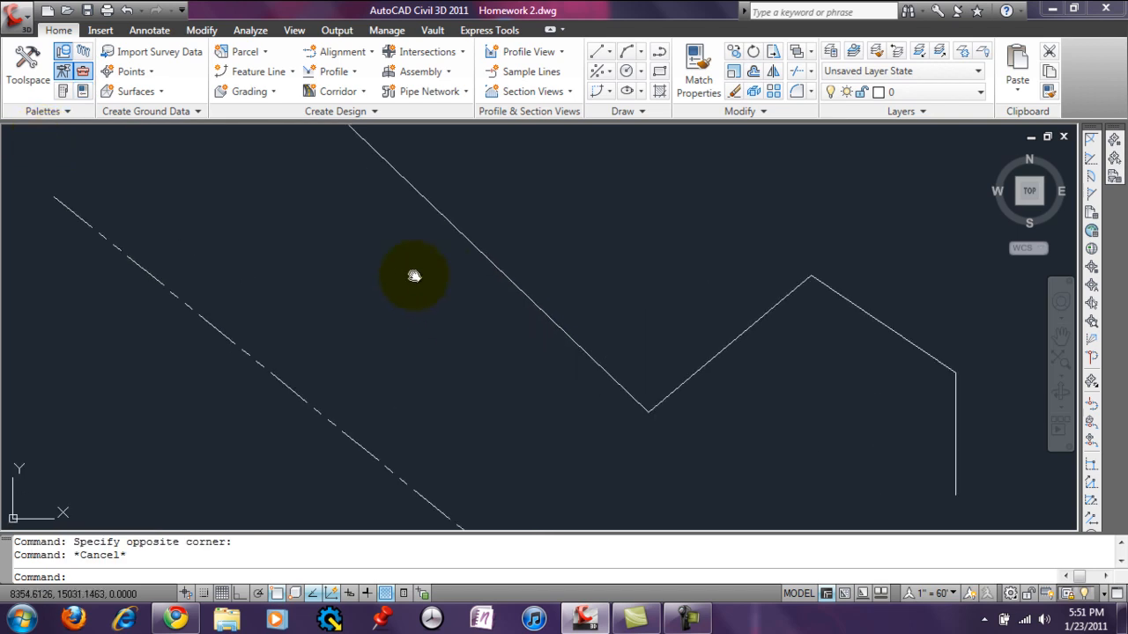
pyautogui.scroll(-2, 466, 259)
pyautogui.doubleClick(472, 254)
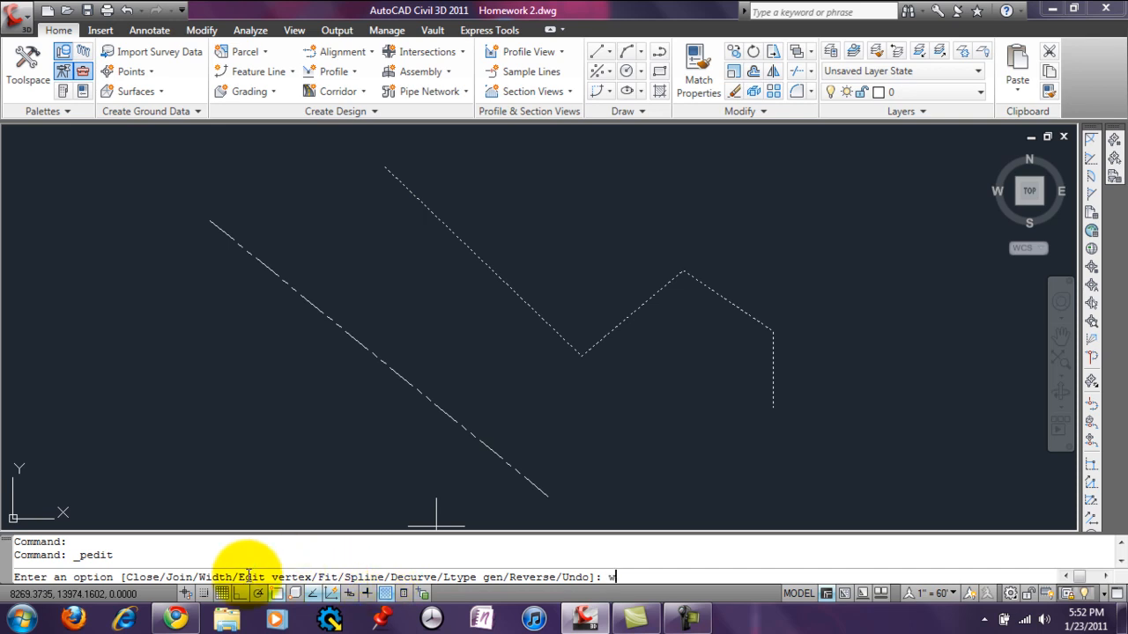
pyautogui.press('Return')
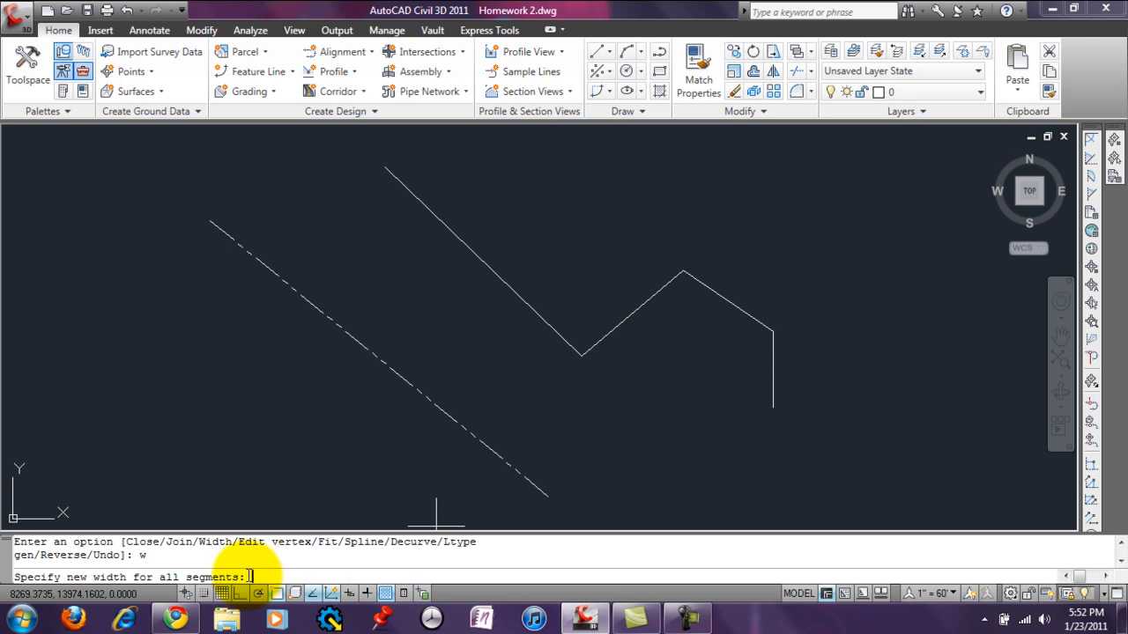
pyautogui.write('10')
pyautogui.press('Return')
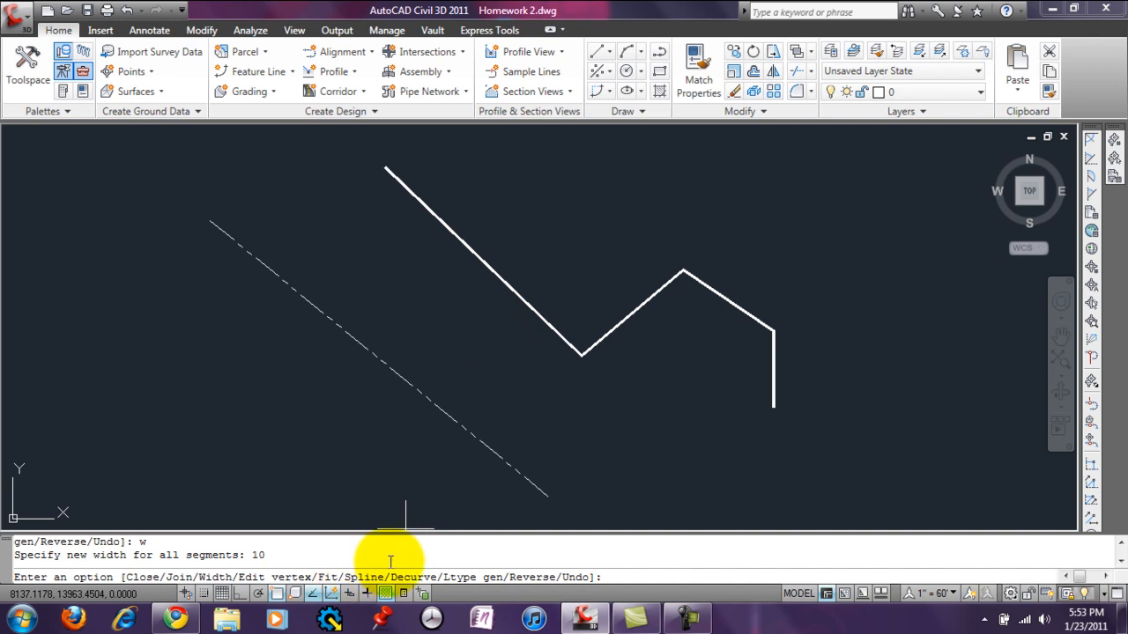
# Turn the polyline into a smooth curve with the Spline option and undo the change.
pyautogui.press('Return')
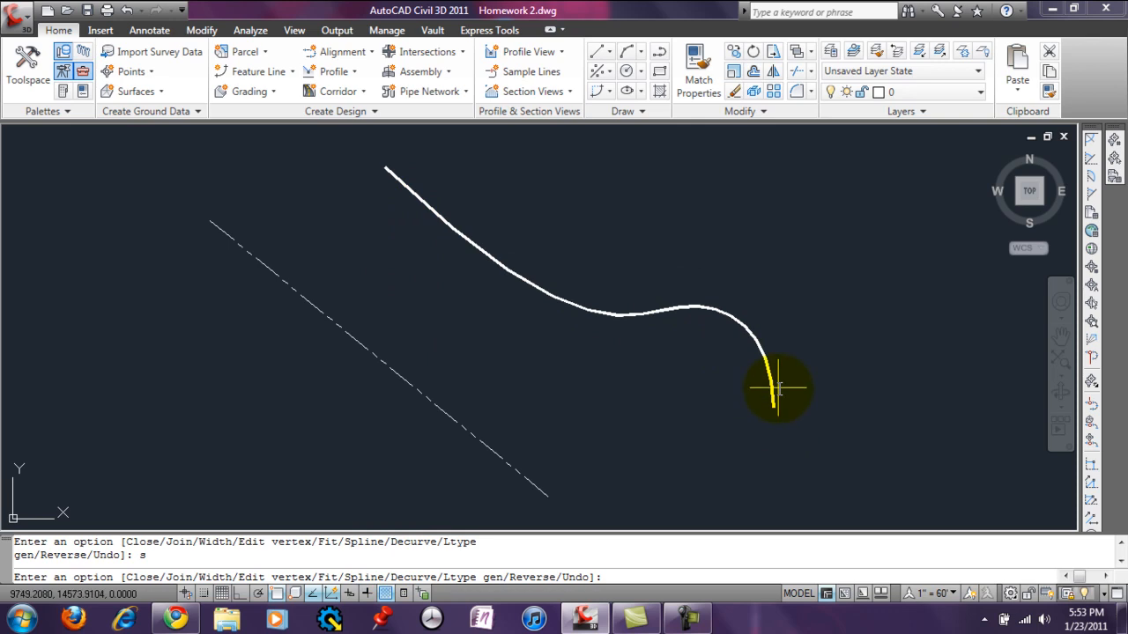
pyautogui.write('u')
pyautogui.press('Return')
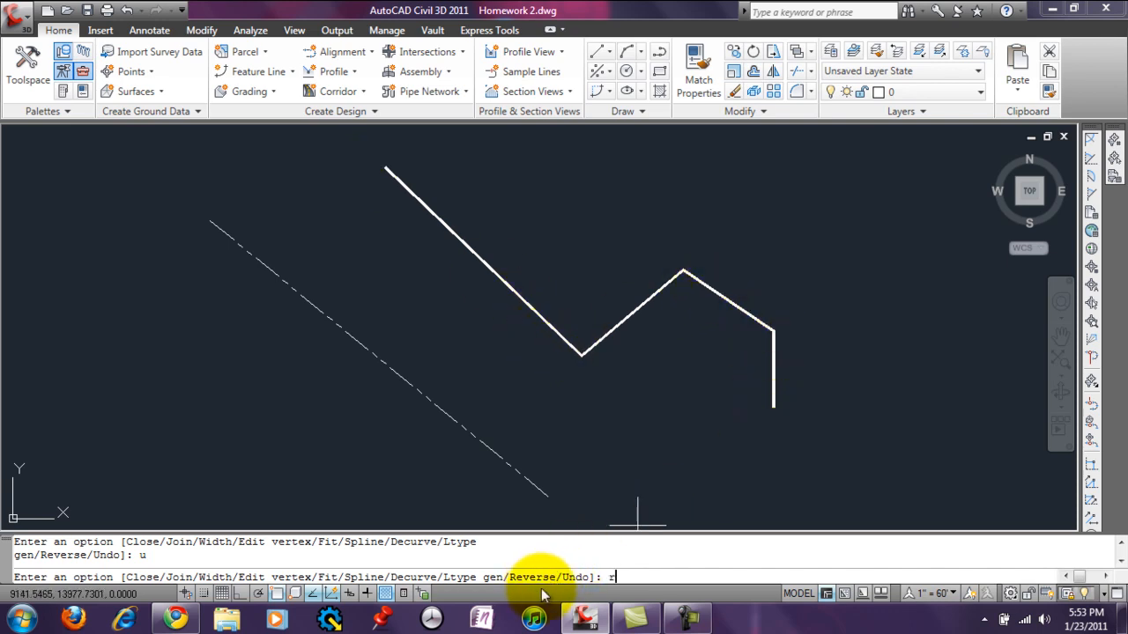
# Reverse the polyline's direction and finish the polyline edit.
pyautogui.write('r')
pyautogui.press('Return')
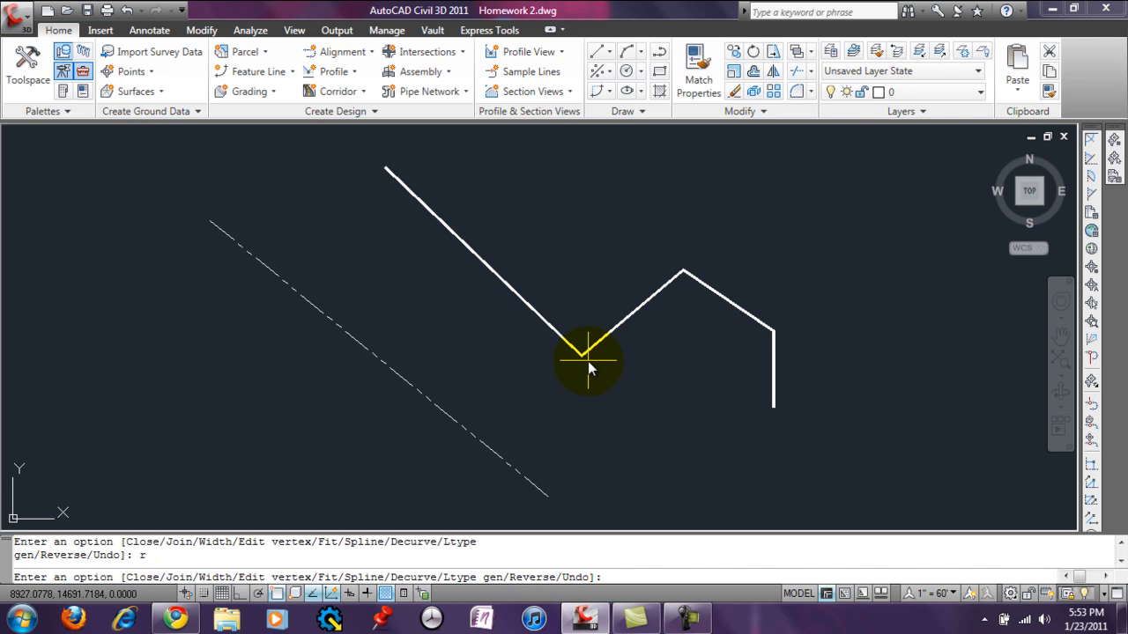
pyautogui.press('Escape')
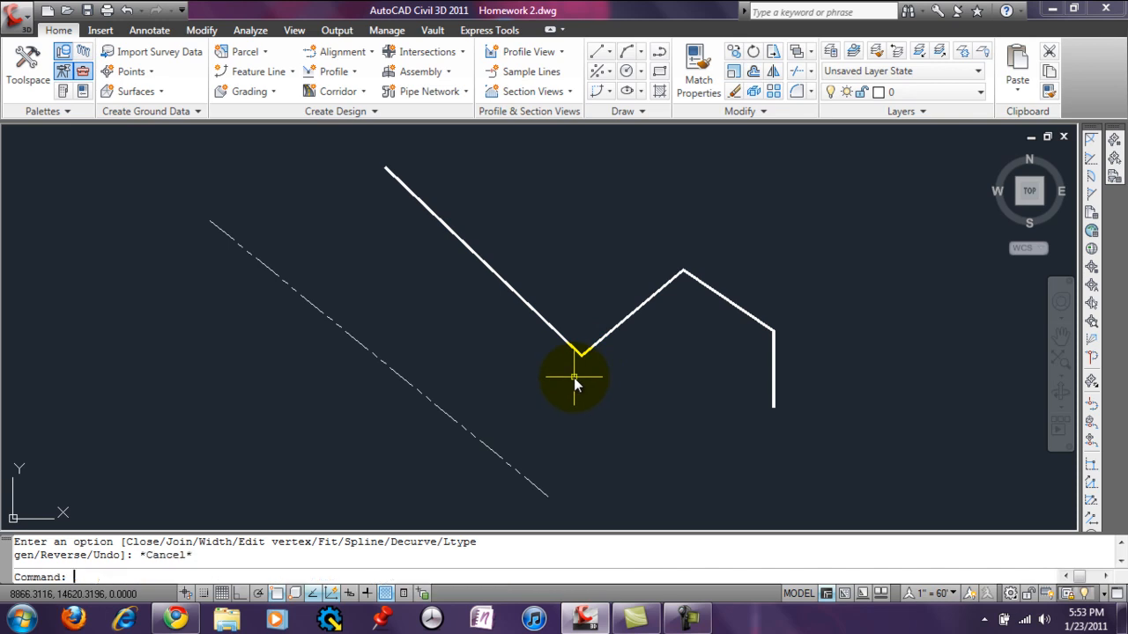
# Draw a five-segment polyline from the thick polyline's upper start, around its outer side, to near its lower end.
pyautogui.click(608, 53)
pyautogui.click(603, 53)
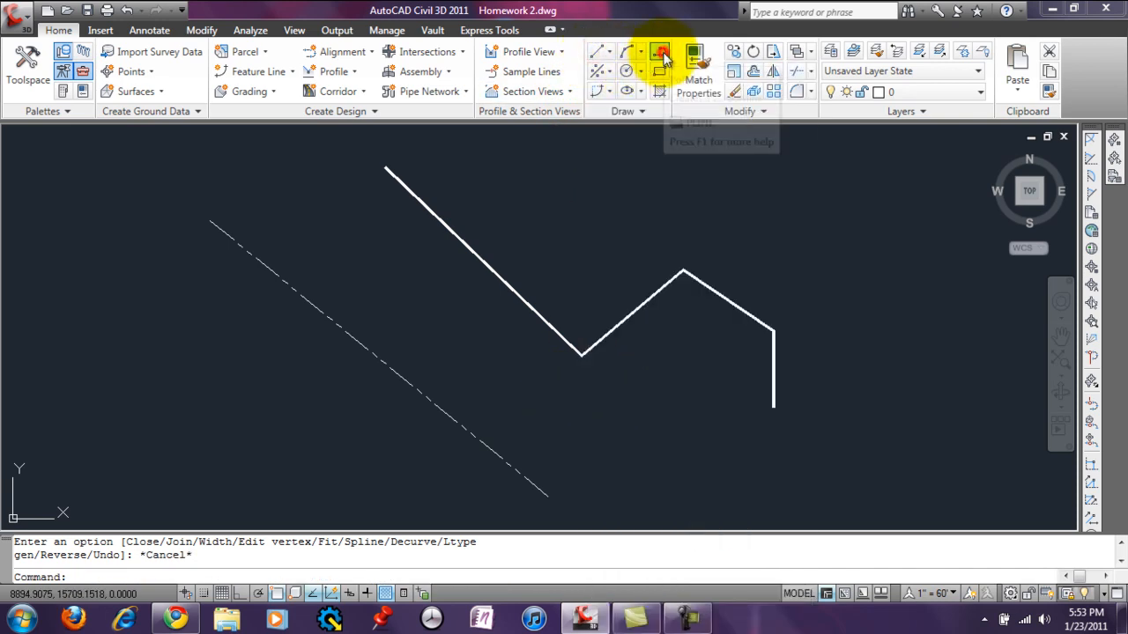
pyautogui.click(662, 56)
pyautogui.click(387, 169)
pyautogui.click(579, 167)
pyautogui.click(775, 219)
pyautogui.click(823, 354)
pyautogui.click(805, 402)
pyautogui.click(775, 401)
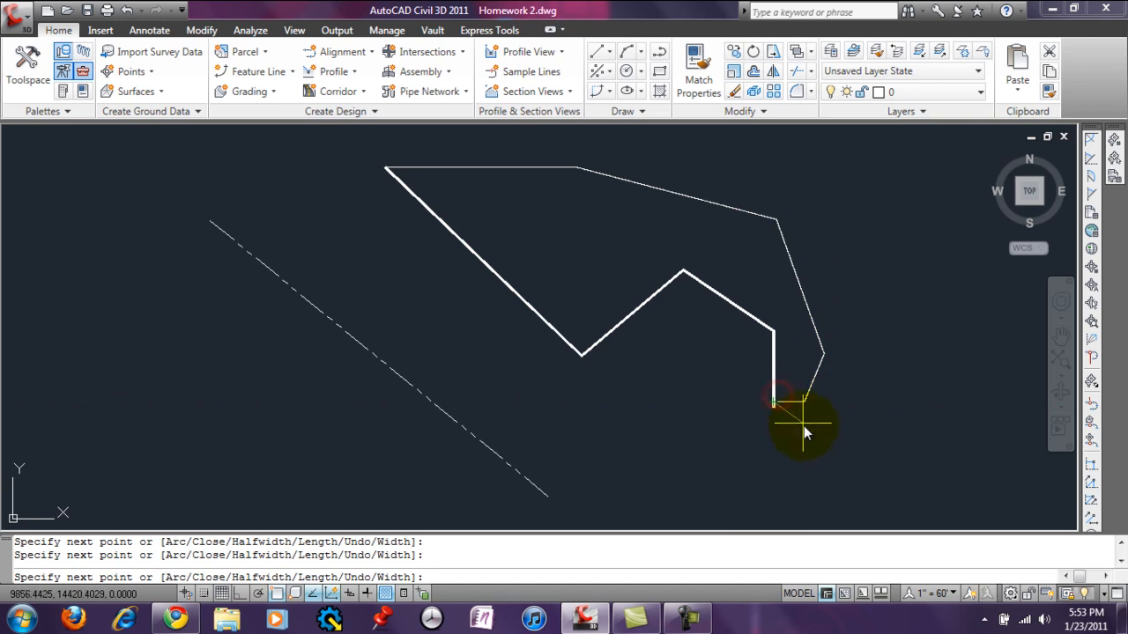
pyautogui.press('Return')
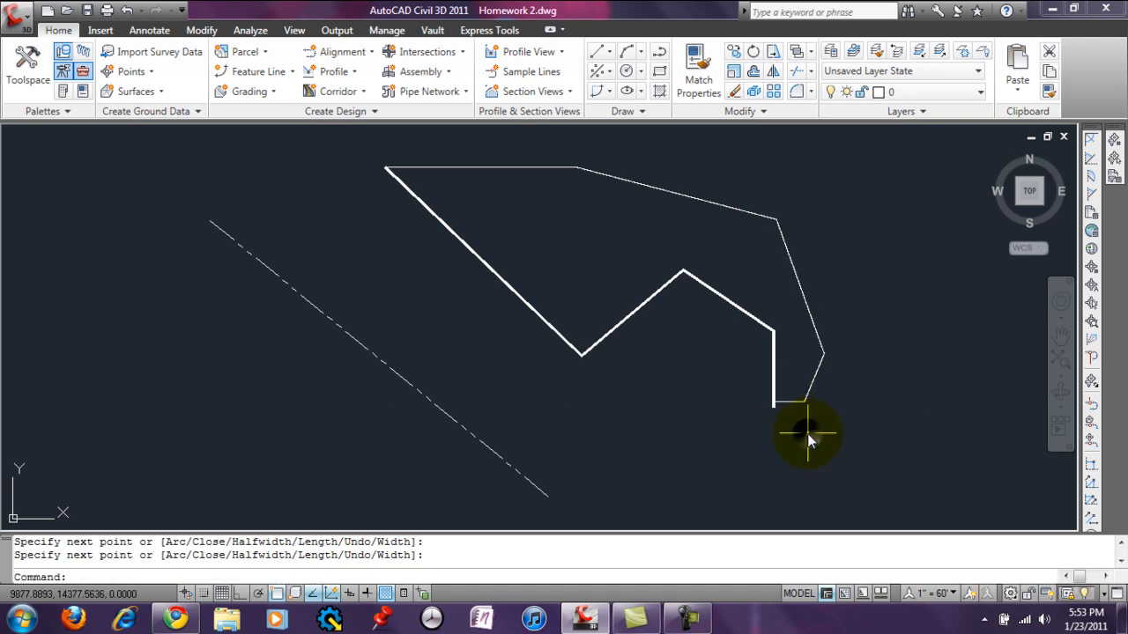
# Stretch the thin polyline's last vertex onto the lower endpoint of the thick polyline and clear the selection.
pyautogui.click(769, 403)
pyautogui.click(773, 402)
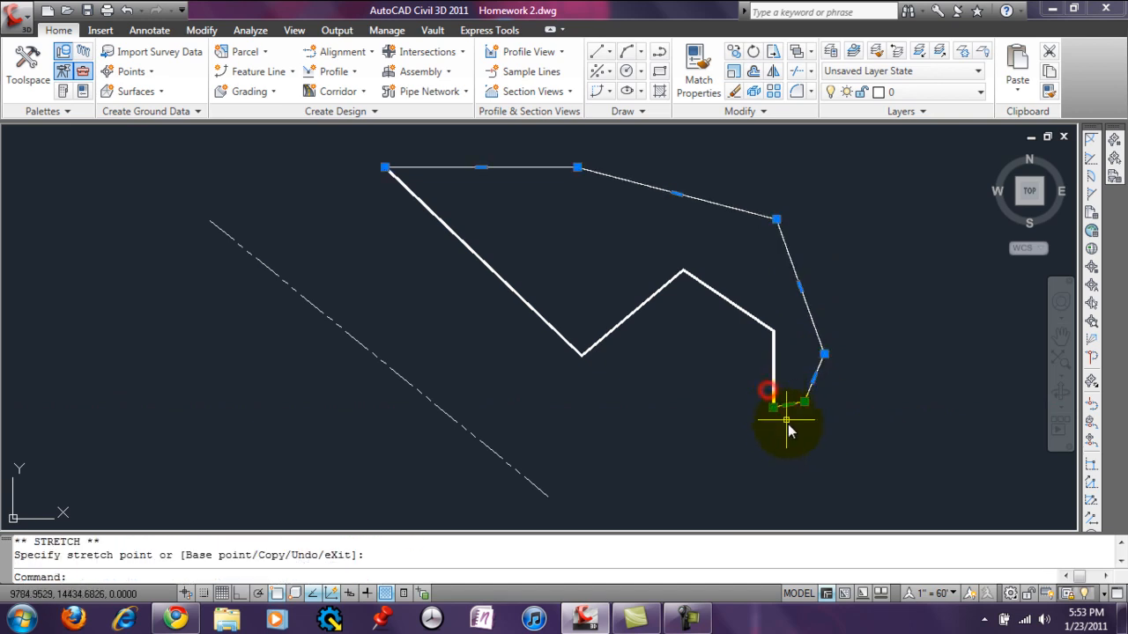
pyautogui.press('Escape')
# Select the thin polyline, the thick polyline and both together to check that they are separate objects.
pyautogui.click(776, 204)
pyautogui.click(784, 256)
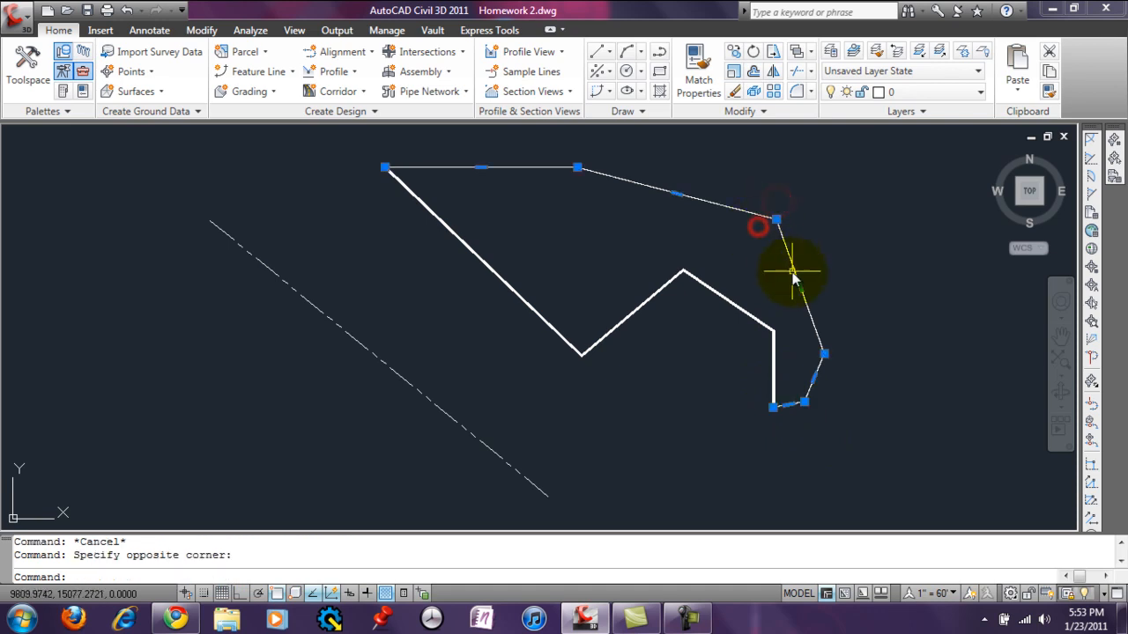
pyautogui.press('Escape')
pyautogui.click(740, 268)
pyautogui.click(702, 326)
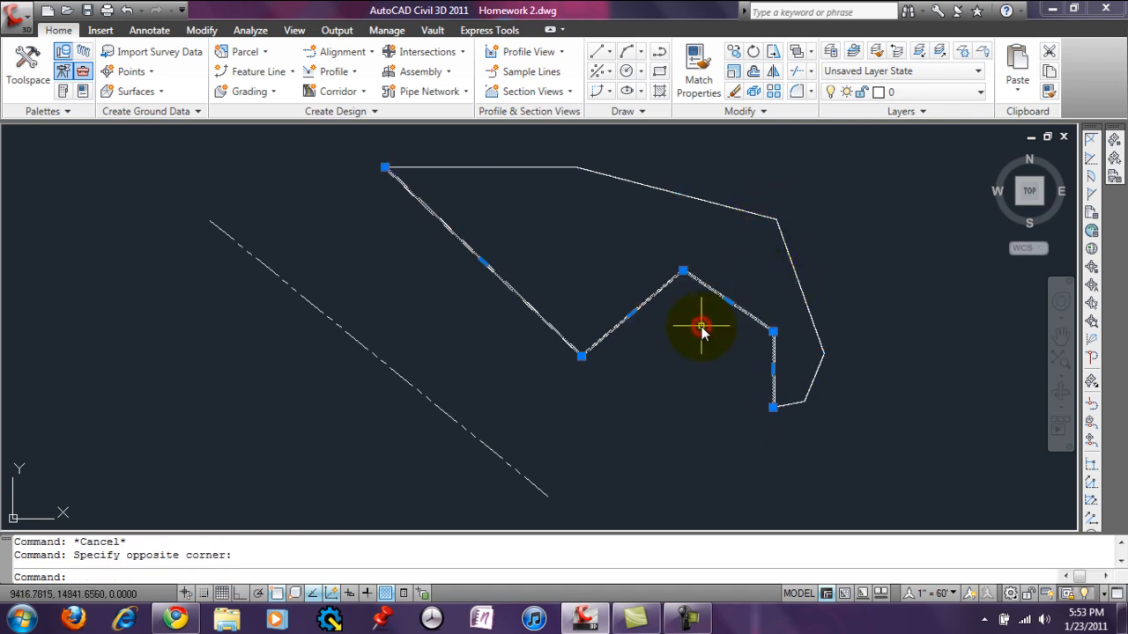
pyautogui.press('Escape')
pyautogui.click(765, 196)
pyautogui.click(692, 303)
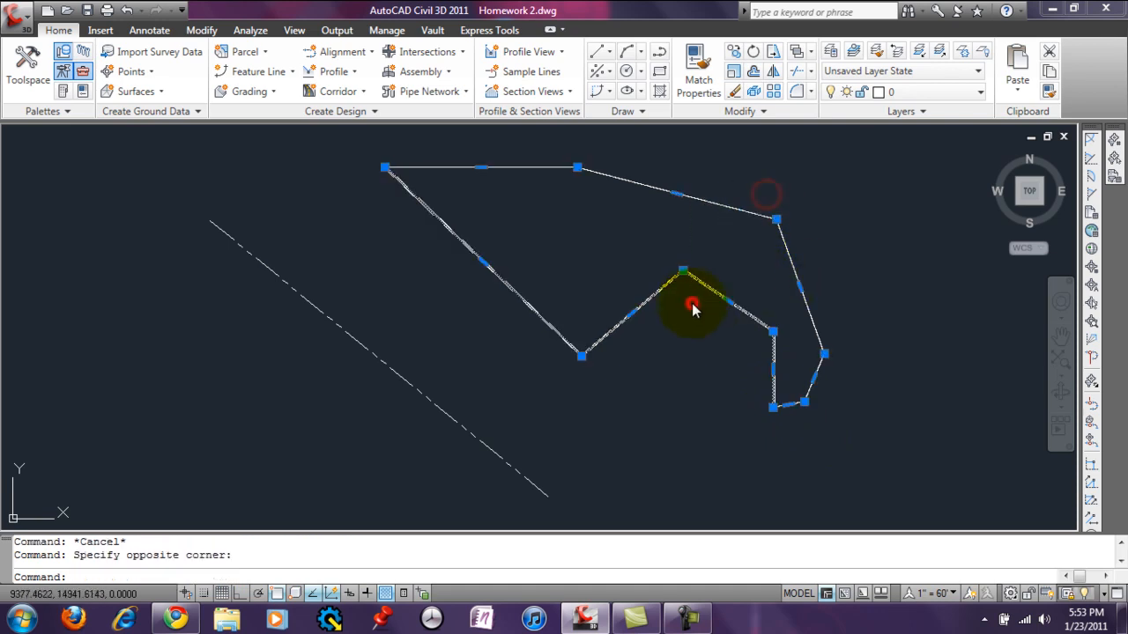
pyautogui.press('Escape')
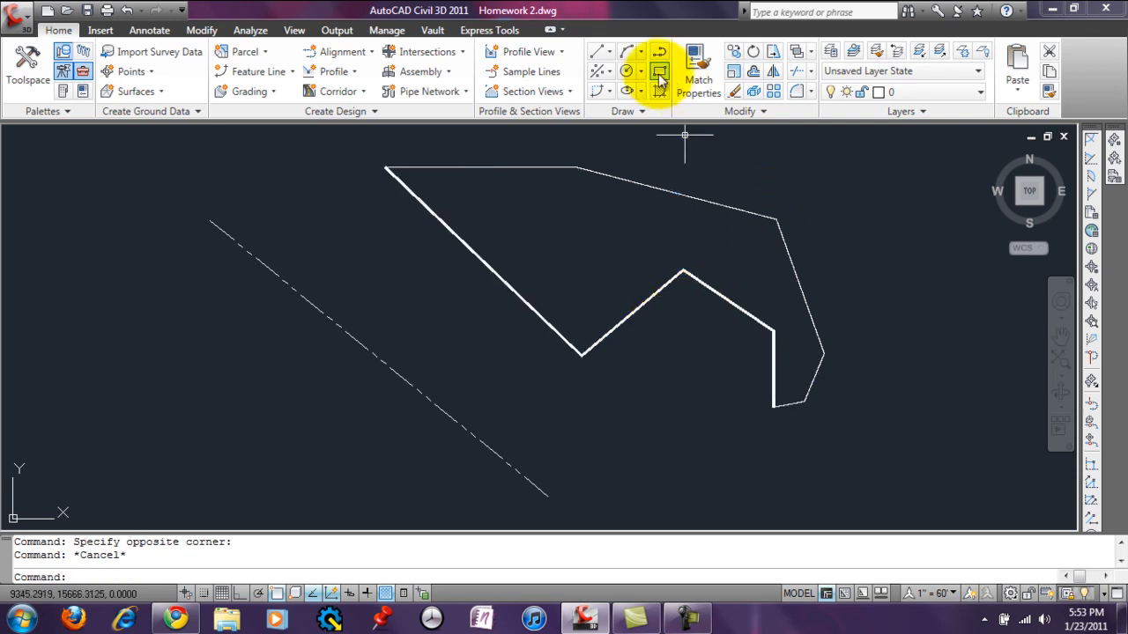
# Join the thin and thick polylines into one closed polyline and finish the polyline edit.
pyautogui.doubleClick(672, 192)
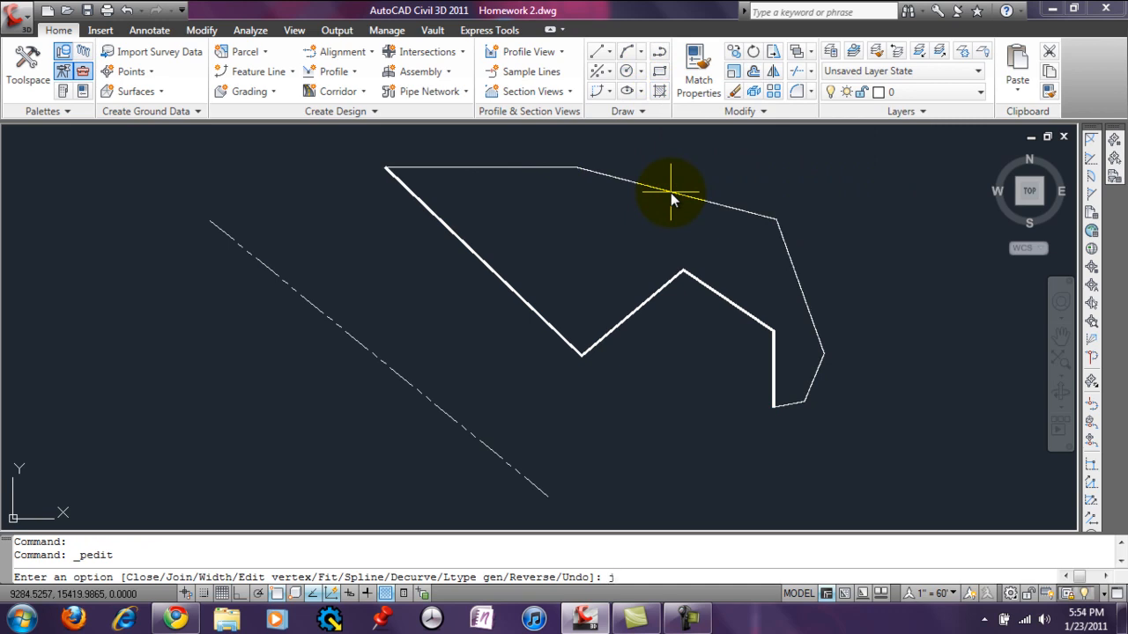
pyautogui.press('Return')
pyautogui.click(560, 170)
pyautogui.click(634, 311)
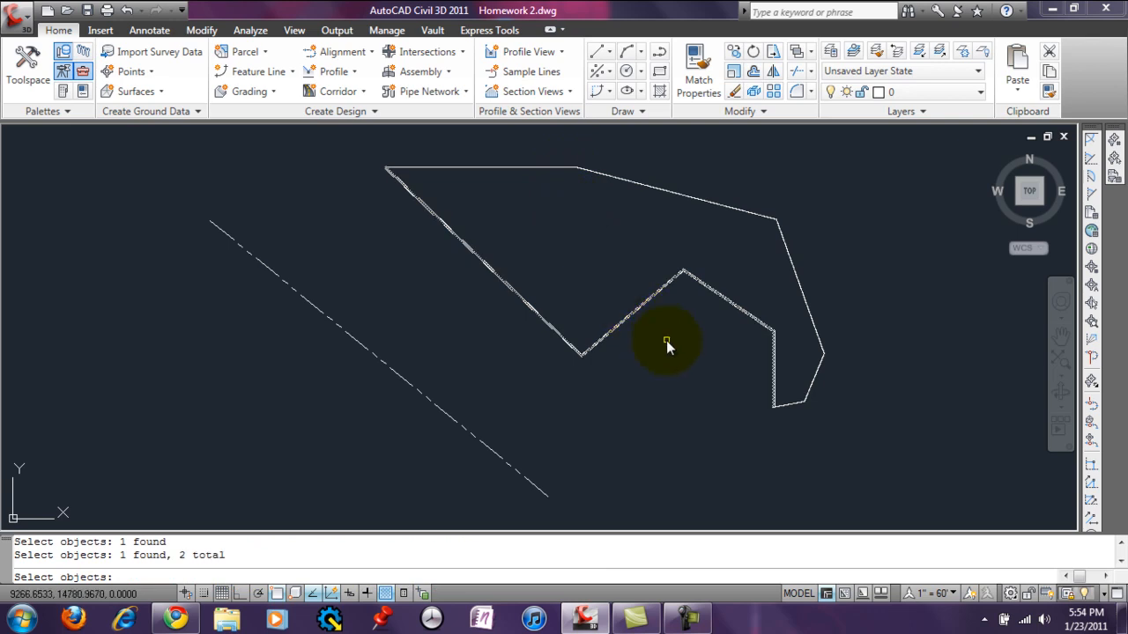
pyautogui.press('Return')
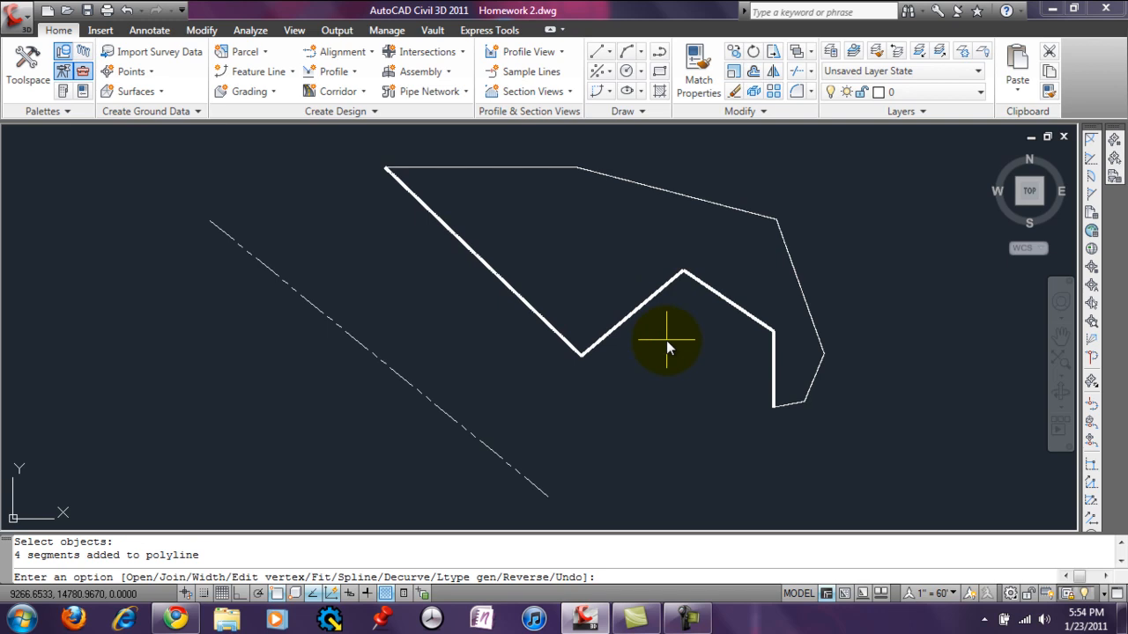
pyautogui.press('Escape')
# Select the joined outline at different segments to check that it acts as a single object, and clear the selection.
pyautogui.click(648, 299)
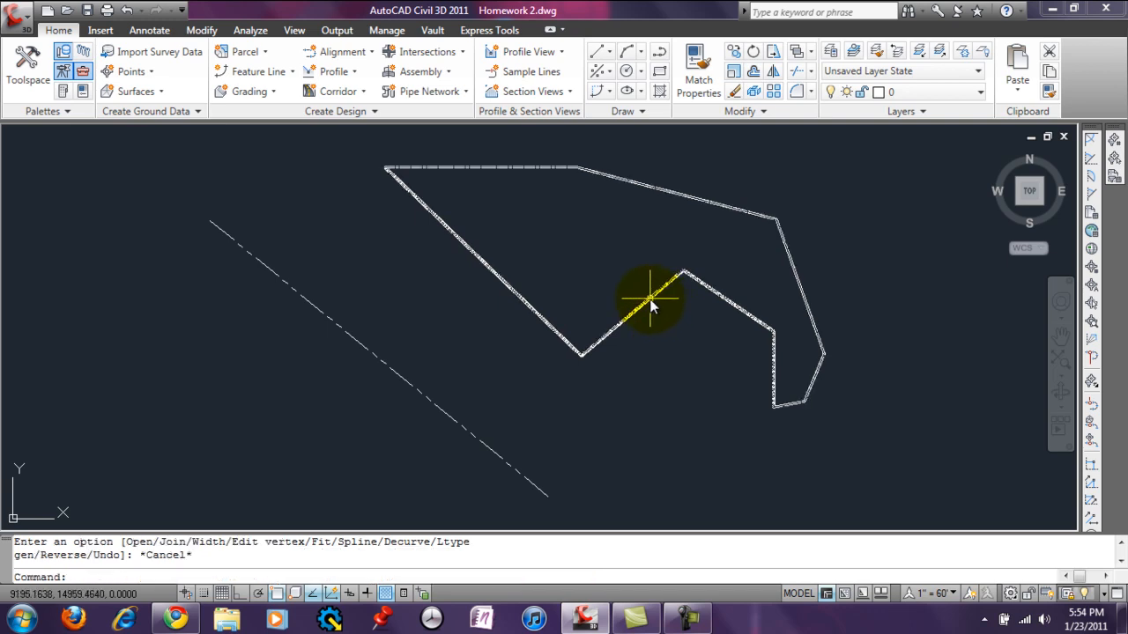
pyautogui.click(802, 402)
pyautogui.press('Escape')
pyautogui.click(810, 254)
pyautogui.click(780, 300)
pyautogui.press('Escape')
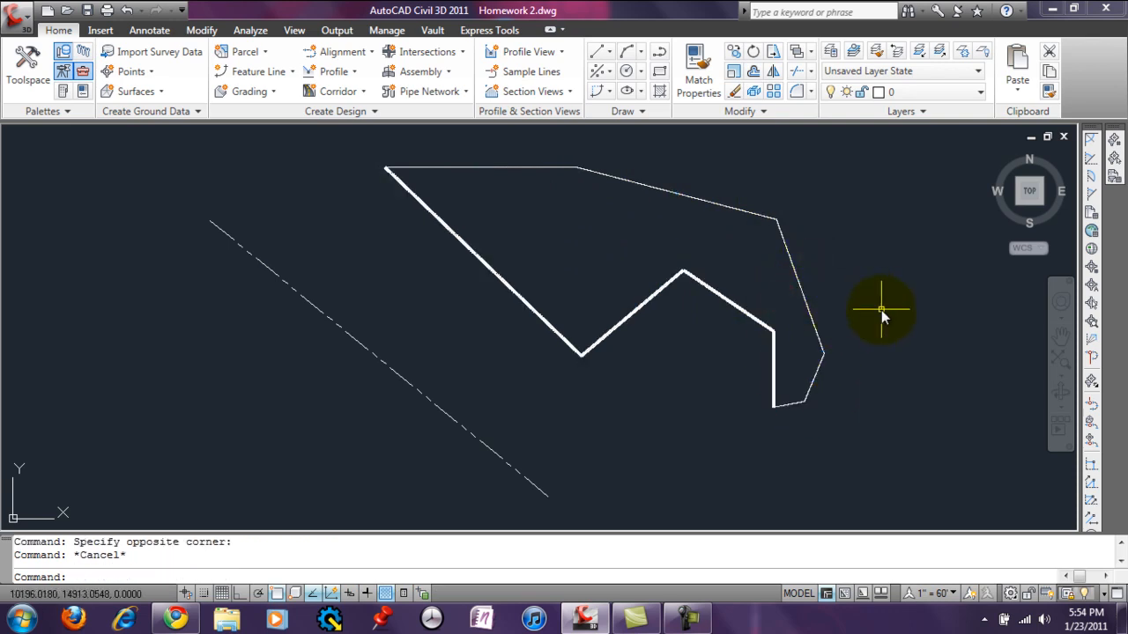
# Open the properties of the separate phantom line beside the joined outline and set its linetype to ByLayer.
pyautogui.moveTo(667, 390); pyautogui.dragTo(828, 379, button='middle')
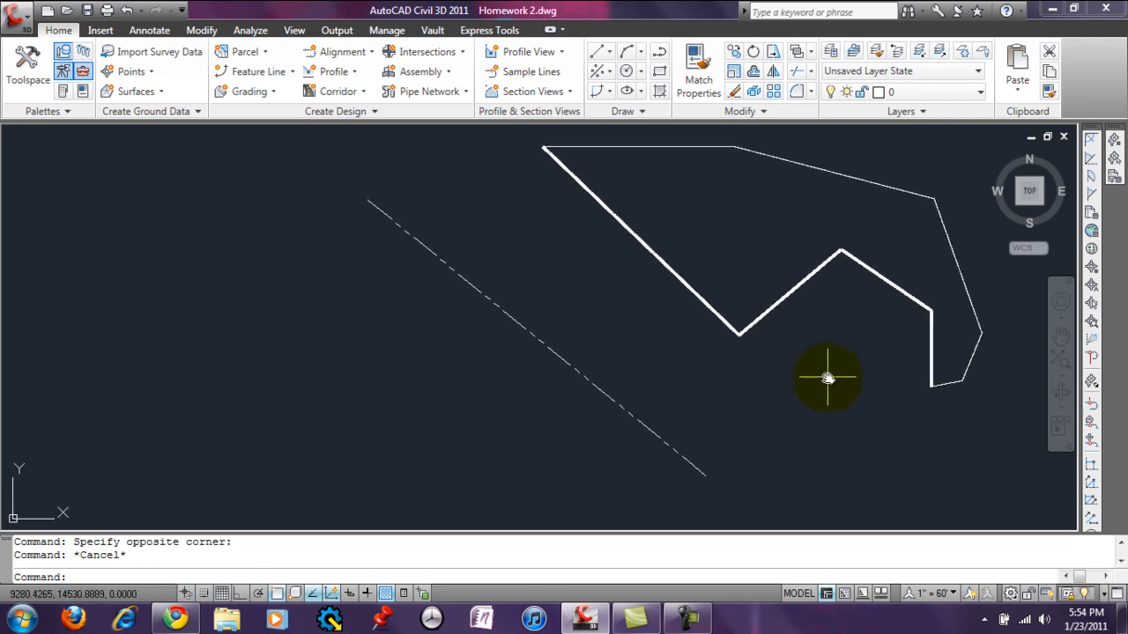
pyautogui.click(574, 327)
pyautogui.click(552, 351)
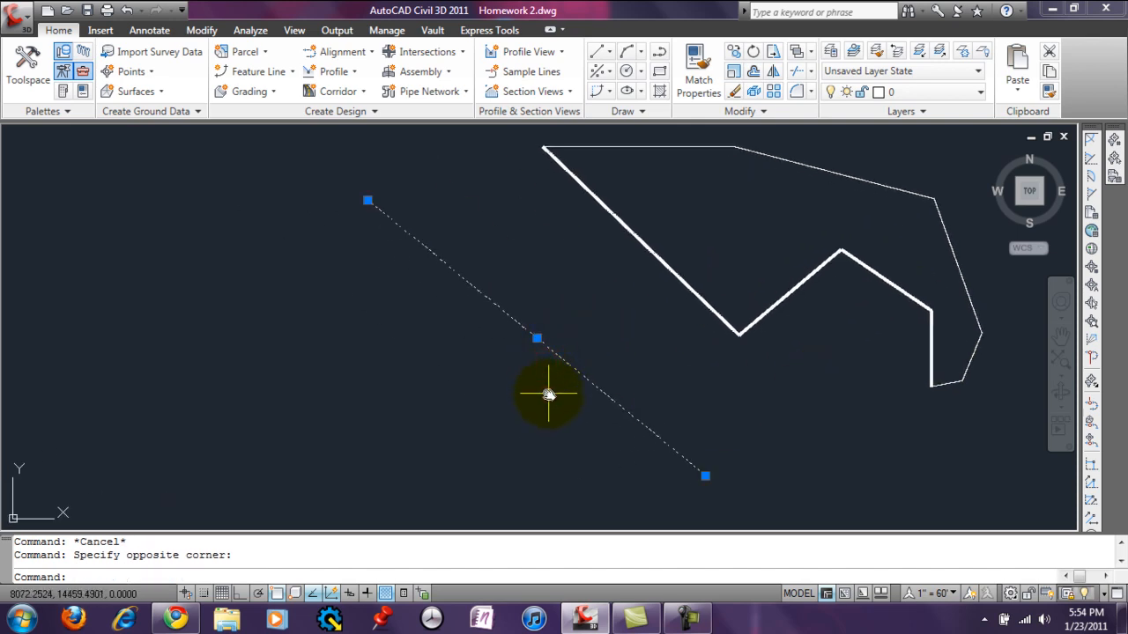
pyautogui.press('Escape')
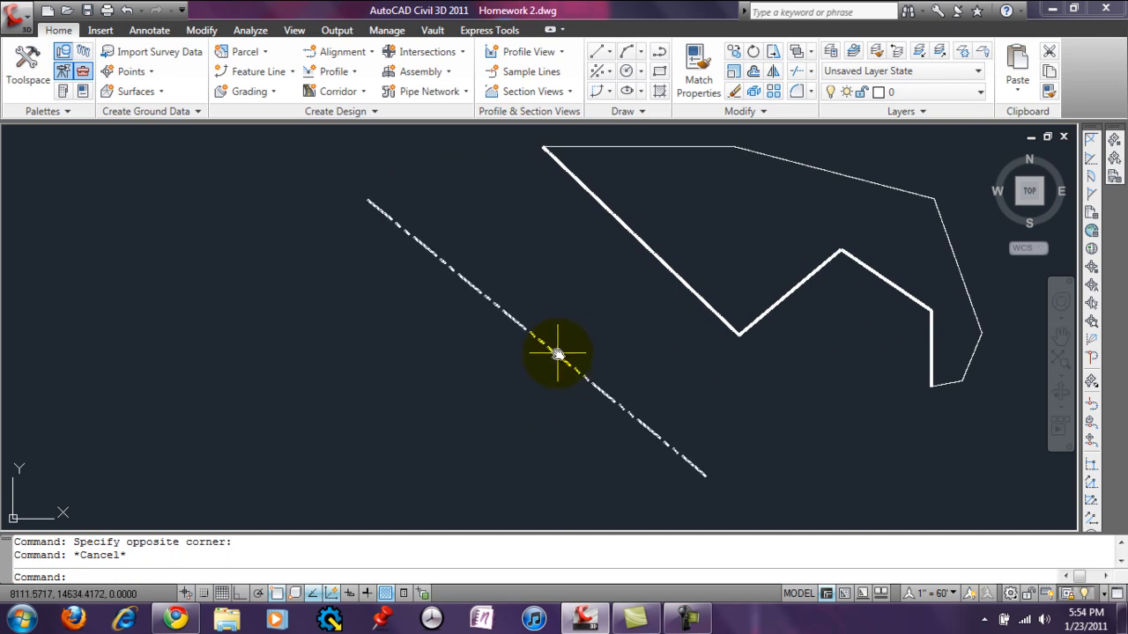
pyautogui.moveTo(557, 353)
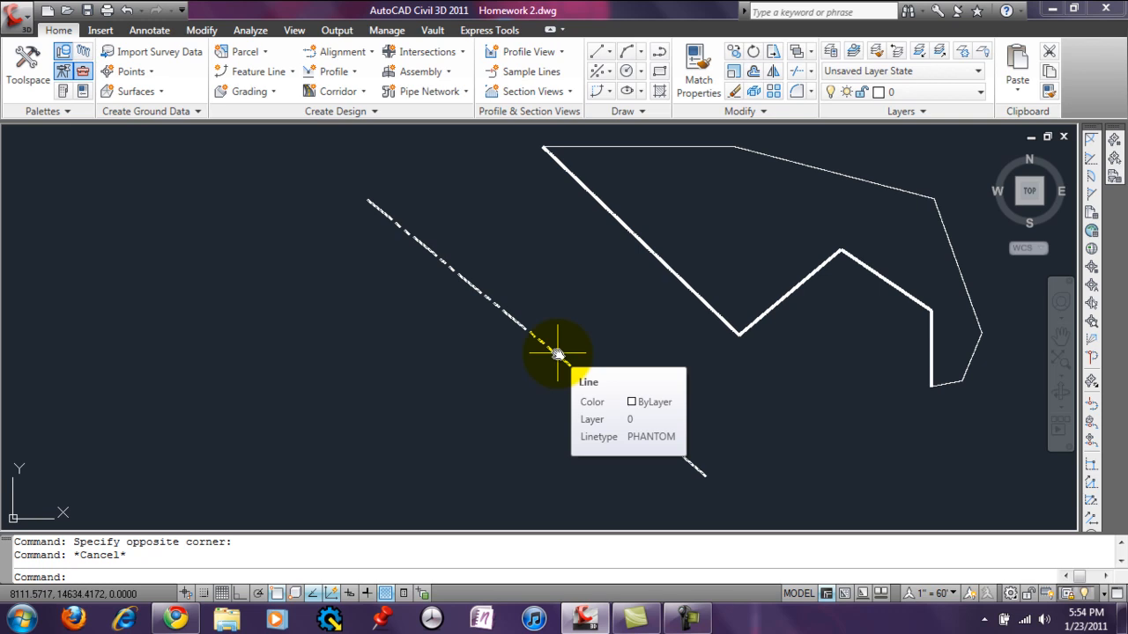
pyautogui.doubleClick(558, 353)
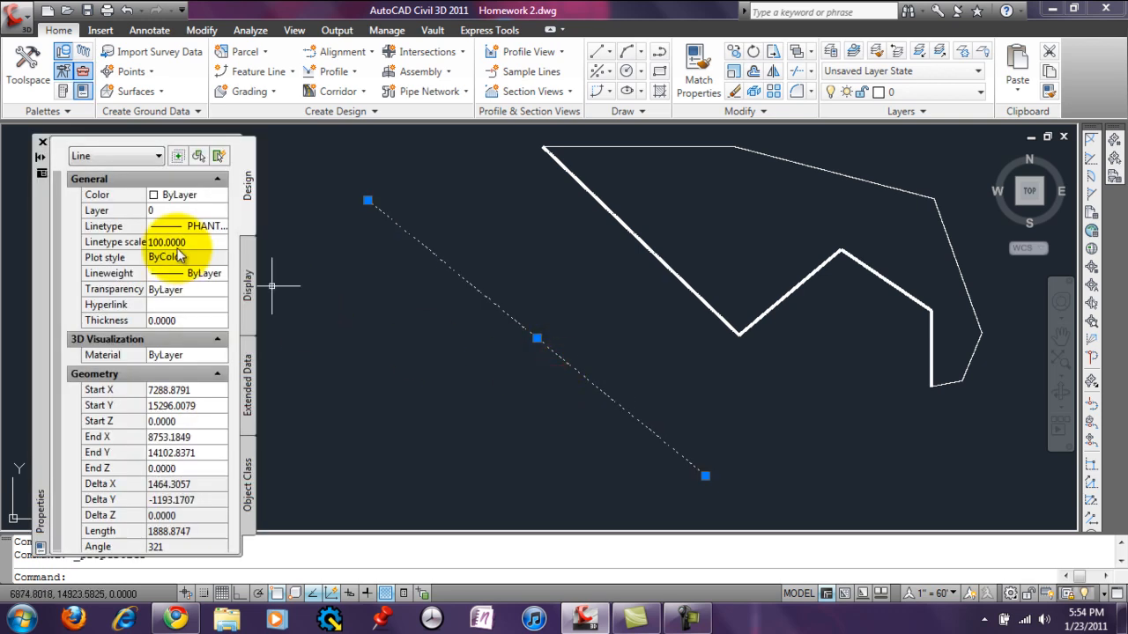
pyautogui.click(208, 227)
pyautogui.click(222, 226)
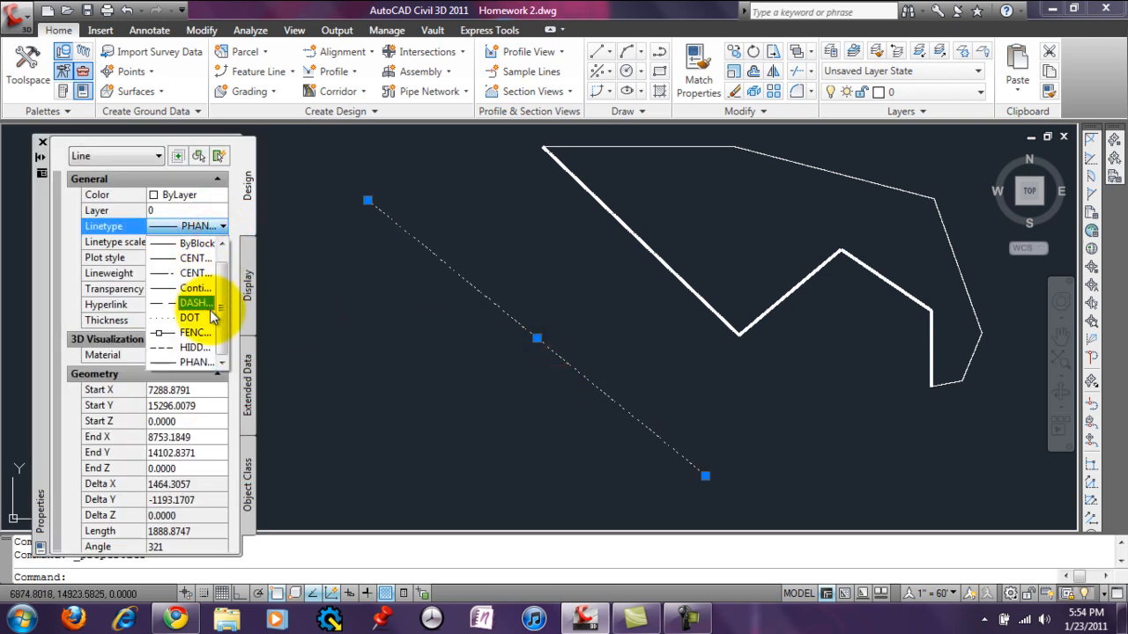
pyautogui.scroll(1, 218, 304)
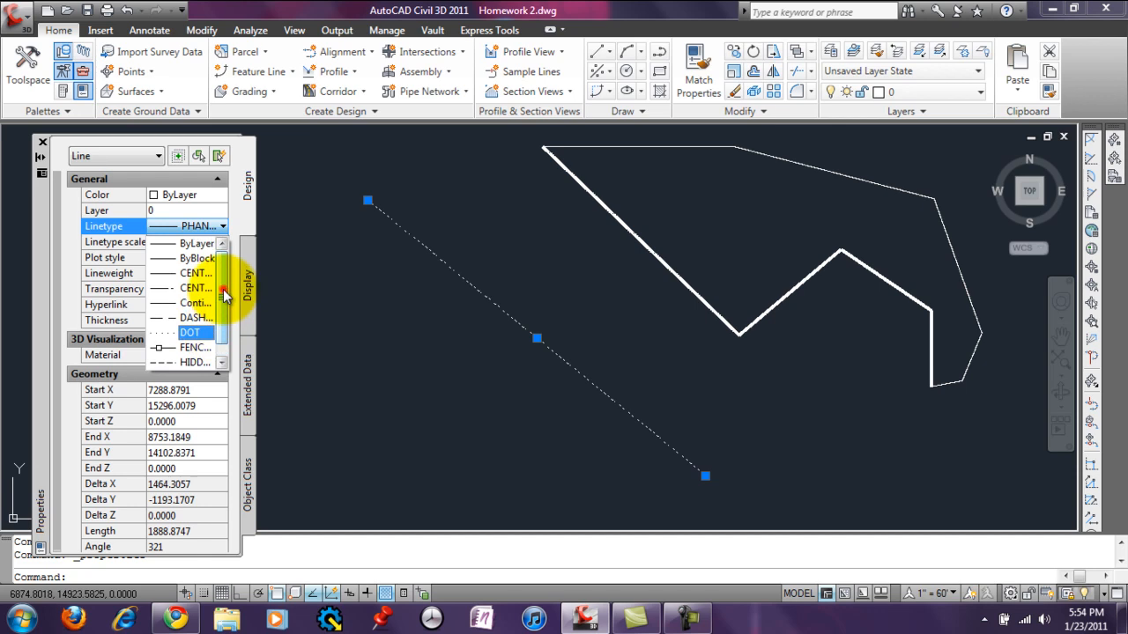
pyautogui.scroll(-1, 223, 289)
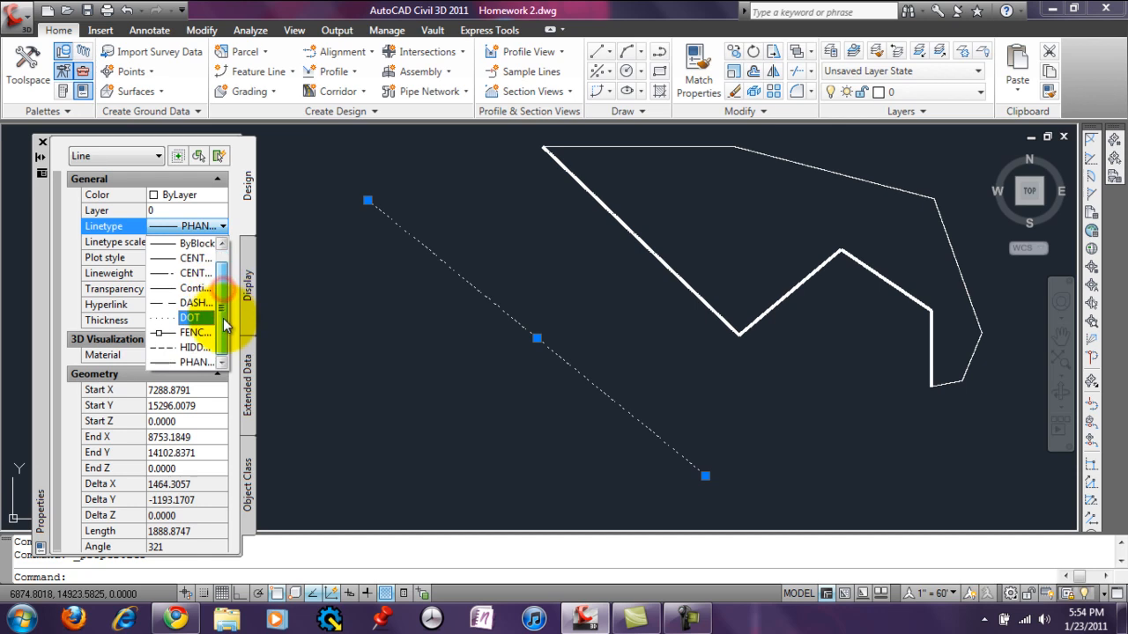
pyautogui.scroll(1, 218, 264)
pyautogui.click(213, 242)
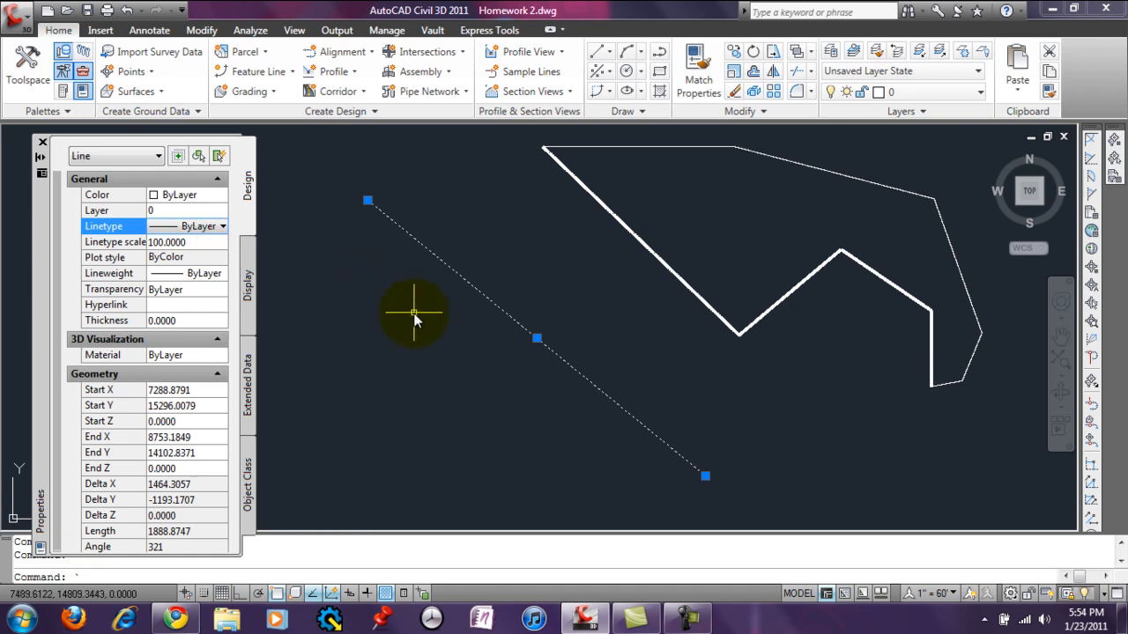
# Open the Linetype Manager with the LTYPE command and look through the linetypes available to load from acad.lin.
pyautogui.write("'ltype")
pyautogui.press('Return')
pyautogui.write('ltype')
pyautogui.press('Return')
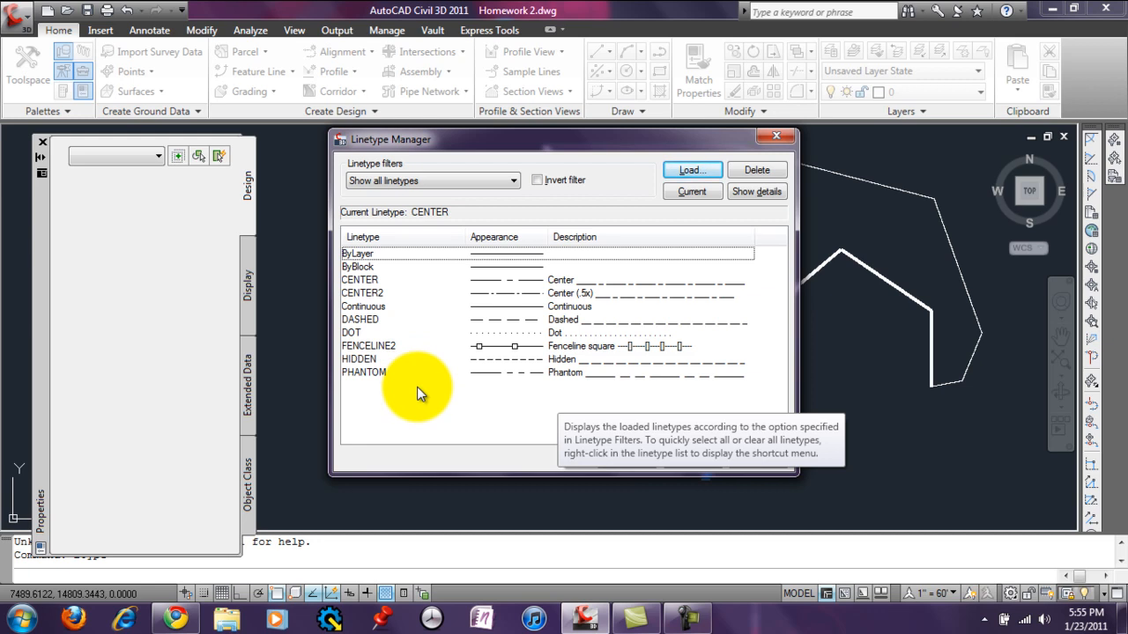
pyautogui.click(698, 171)
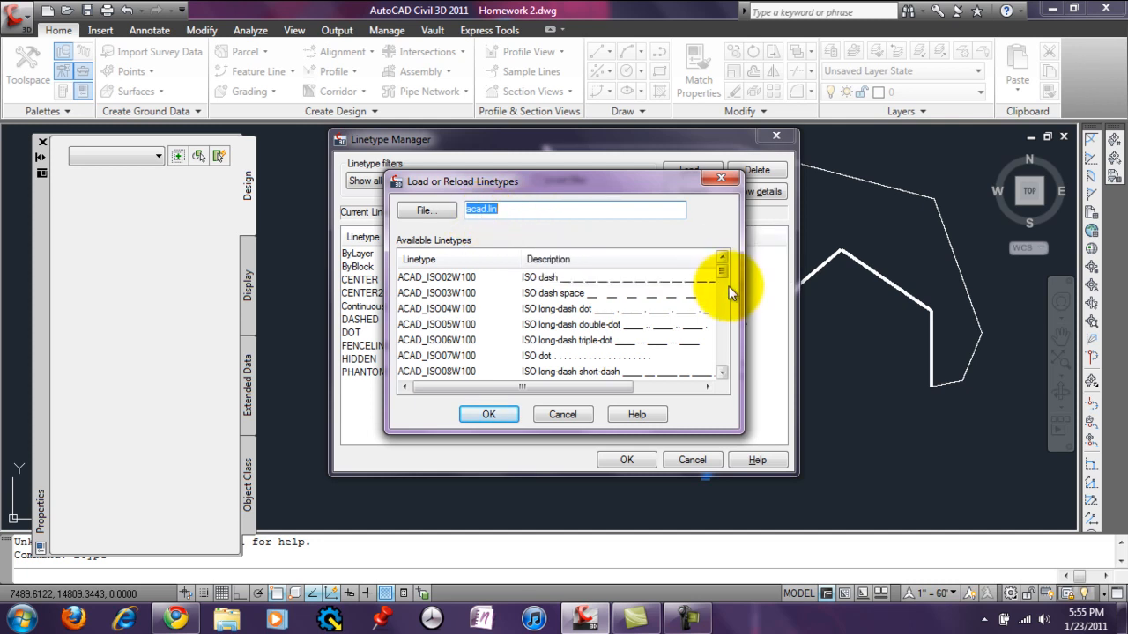
pyautogui.moveTo(721, 273)
pyautogui.mouseDown()
pyautogui.moveTo(726, 377)
pyautogui.moveTo(724, 265)
pyautogui.moveTo(731, 371)
pyautogui.mouseUp()
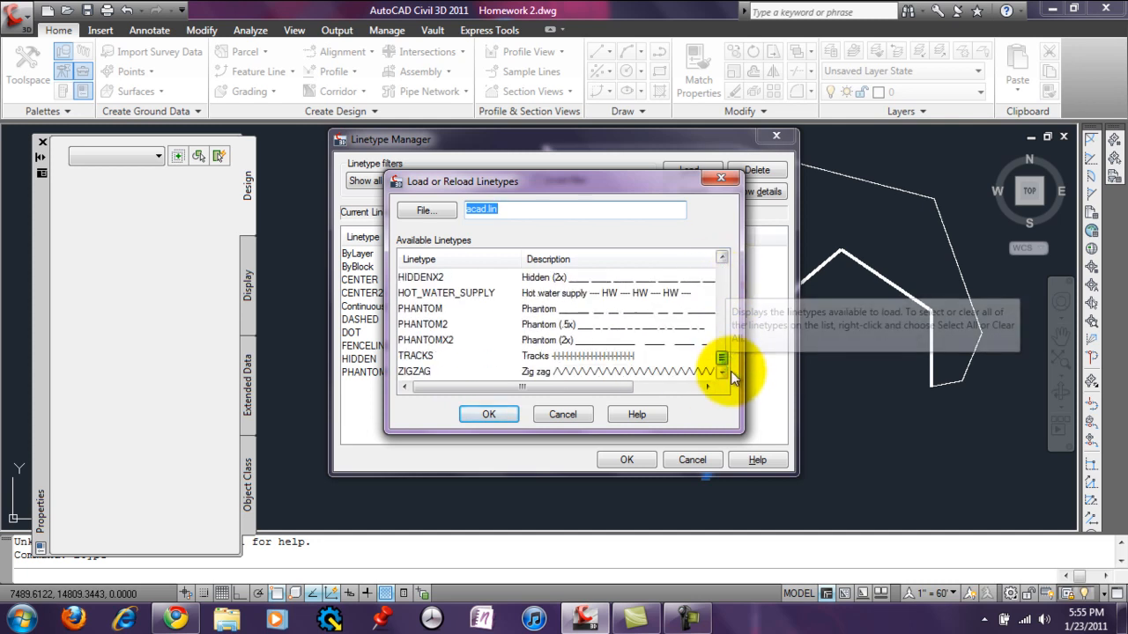
# Load every linetype from acad.lin, reloading all selected ones, and accept the Linetype Manager.
pyautogui.click(563, 374)
pyautogui.scroll(12, 556, 343)
pyautogui.keyDown('shift'); pyautogui.click(436, 282); pyautogui.keyUp('shift')
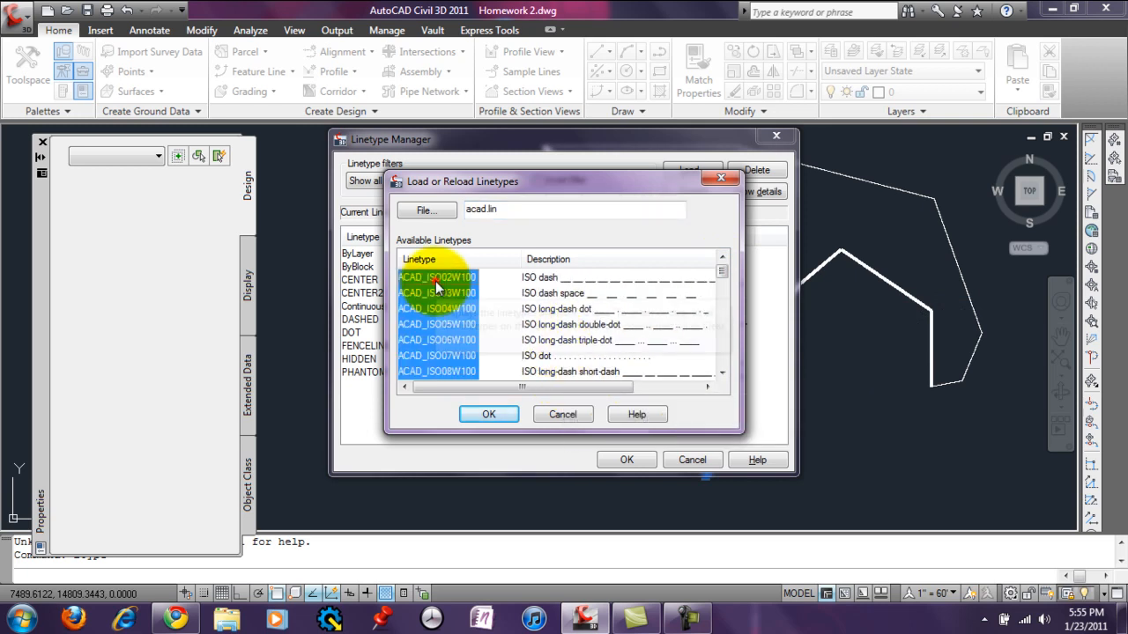
pyautogui.click(497, 409)
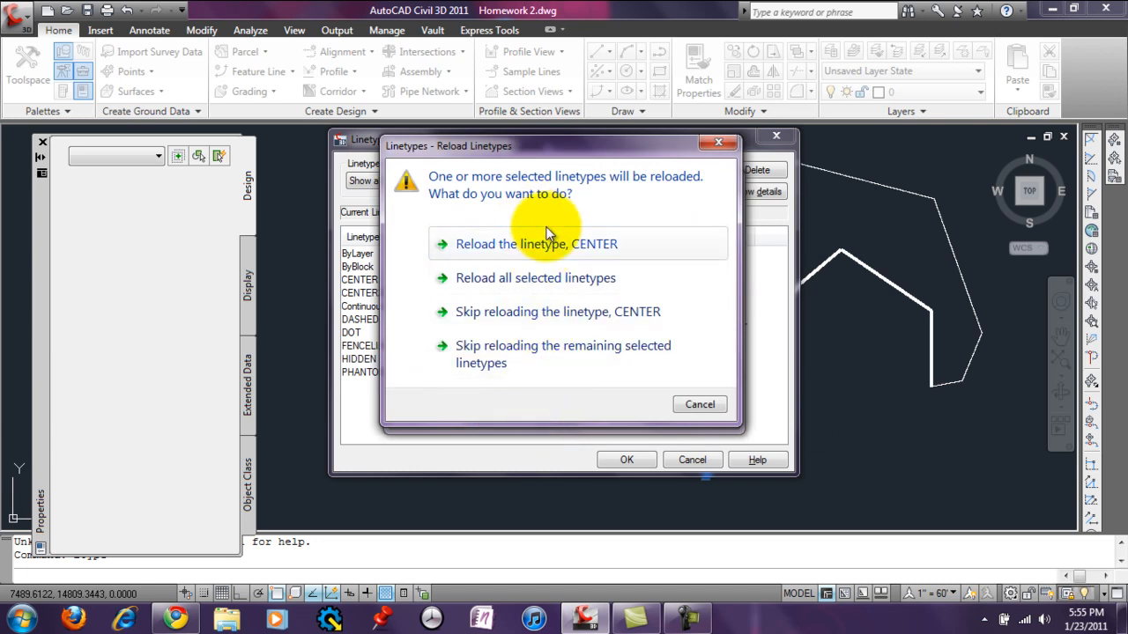
pyautogui.click(511, 277)
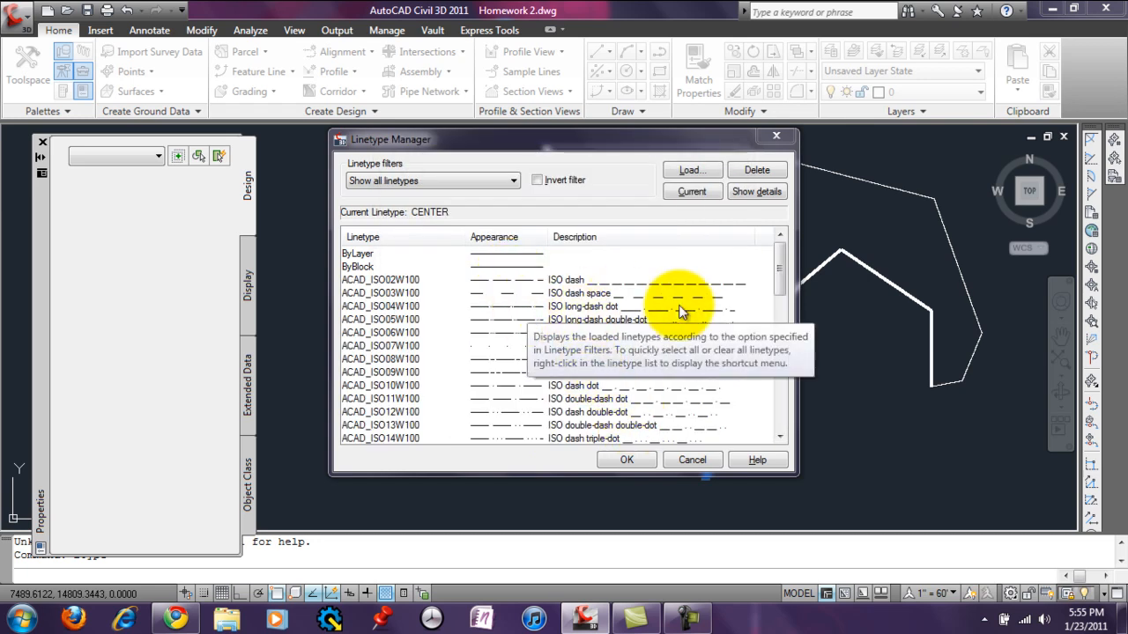
pyautogui.moveTo(772, 279); pyautogui.dragTo(787, 411)
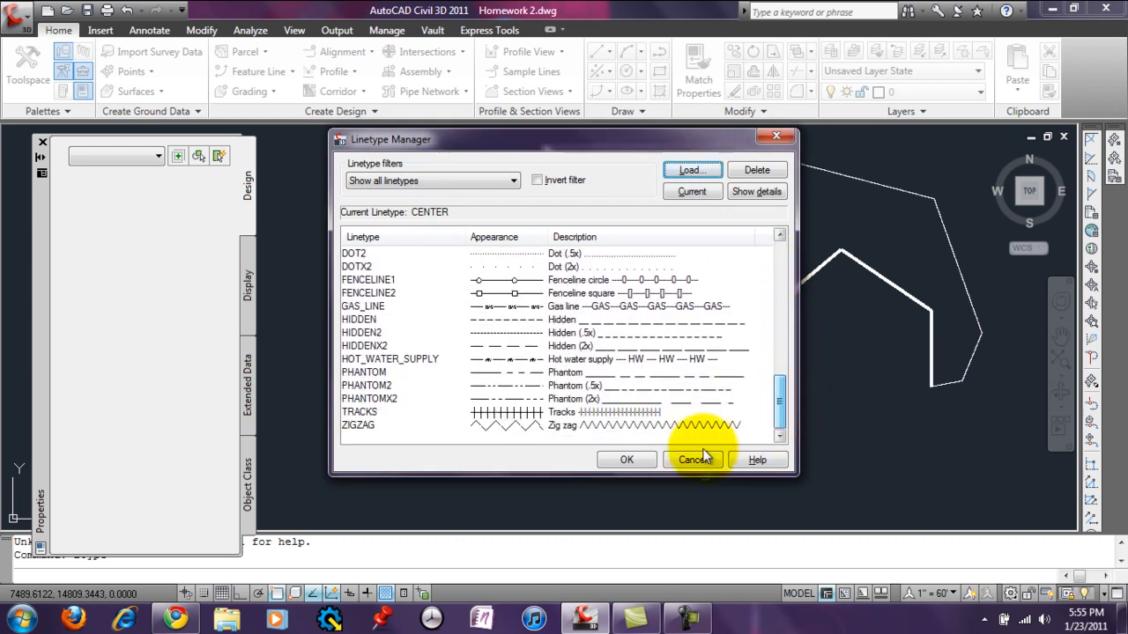
pyautogui.click(627, 459)
# Set the separate diagonal line's linetype to GAS_LINE, clear the selection and inspect the pattern up close.
pyautogui.click(611, 307)
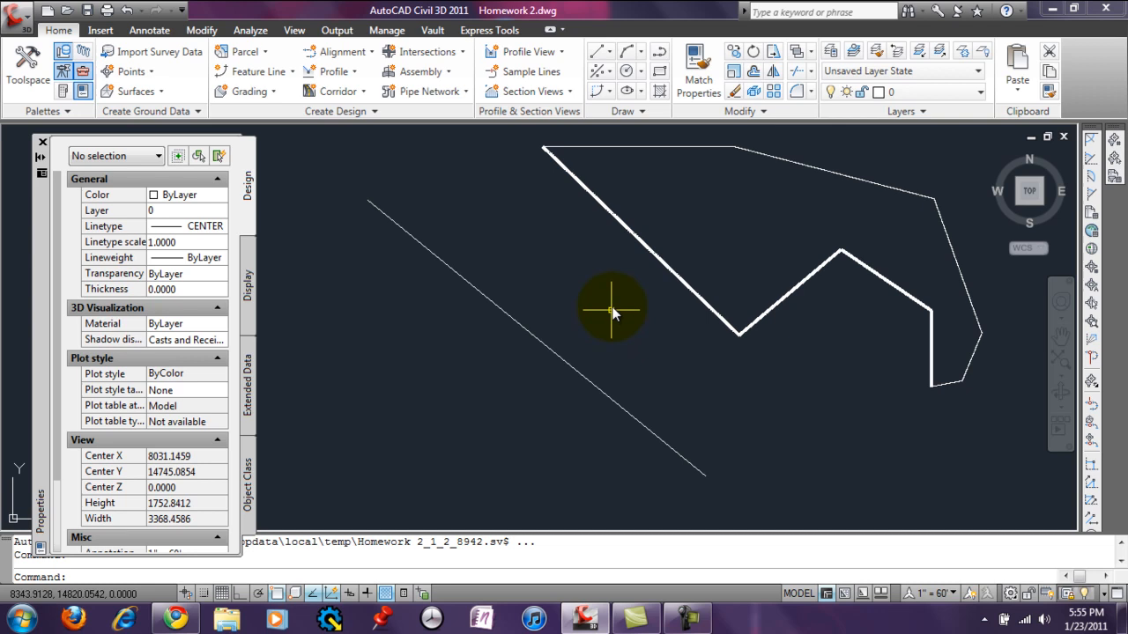
pyautogui.click(552, 376)
pyautogui.click(217, 228)
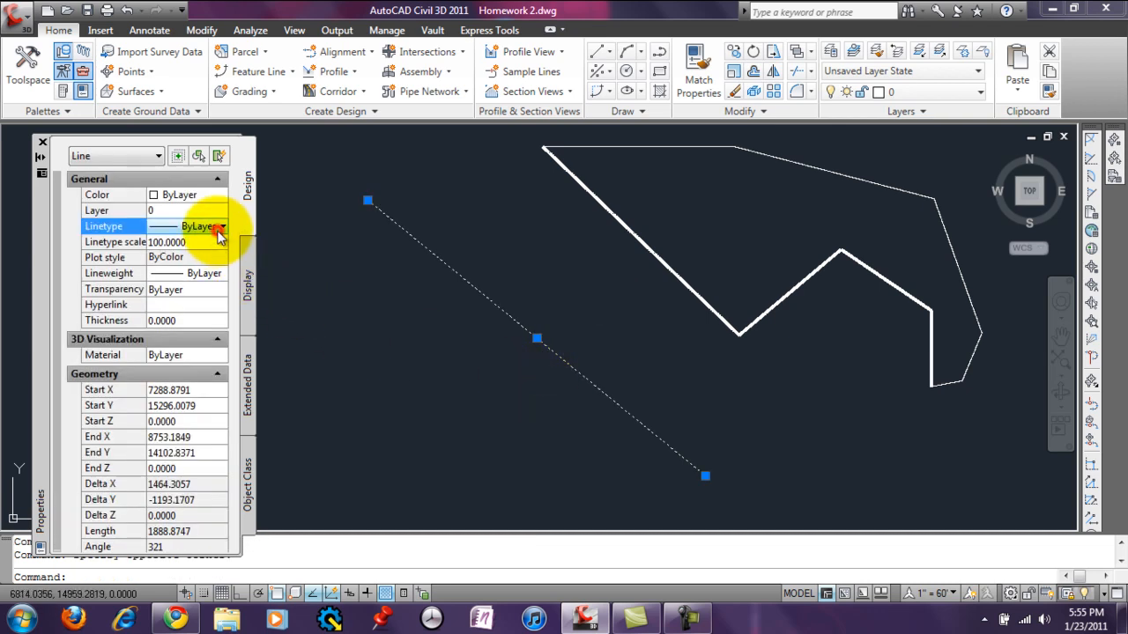
pyautogui.click(221, 227)
pyautogui.moveTo(222, 273); pyautogui.dragTo(226, 342)
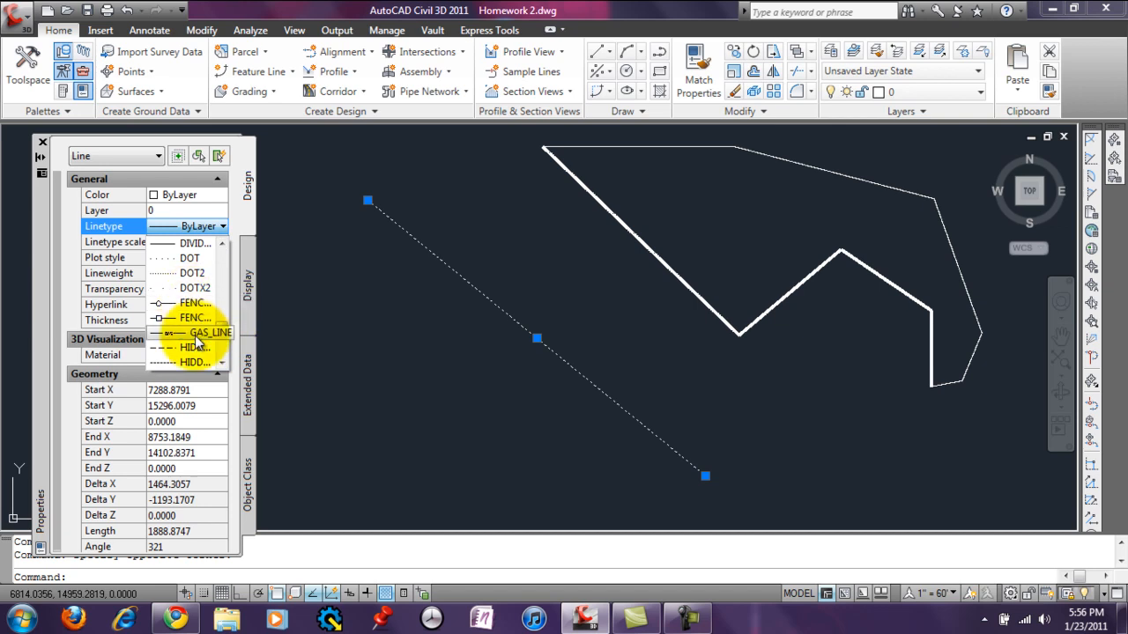
pyautogui.click(195, 336)
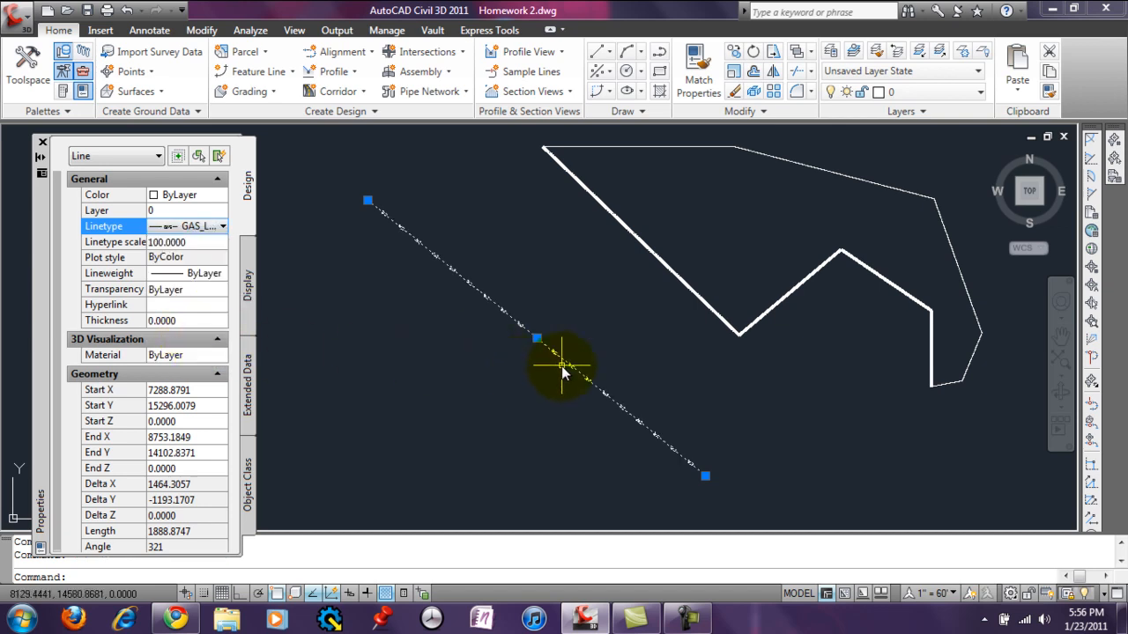
pyautogui.scroll(8, 562, 366)
pyautogui.press('Escape')
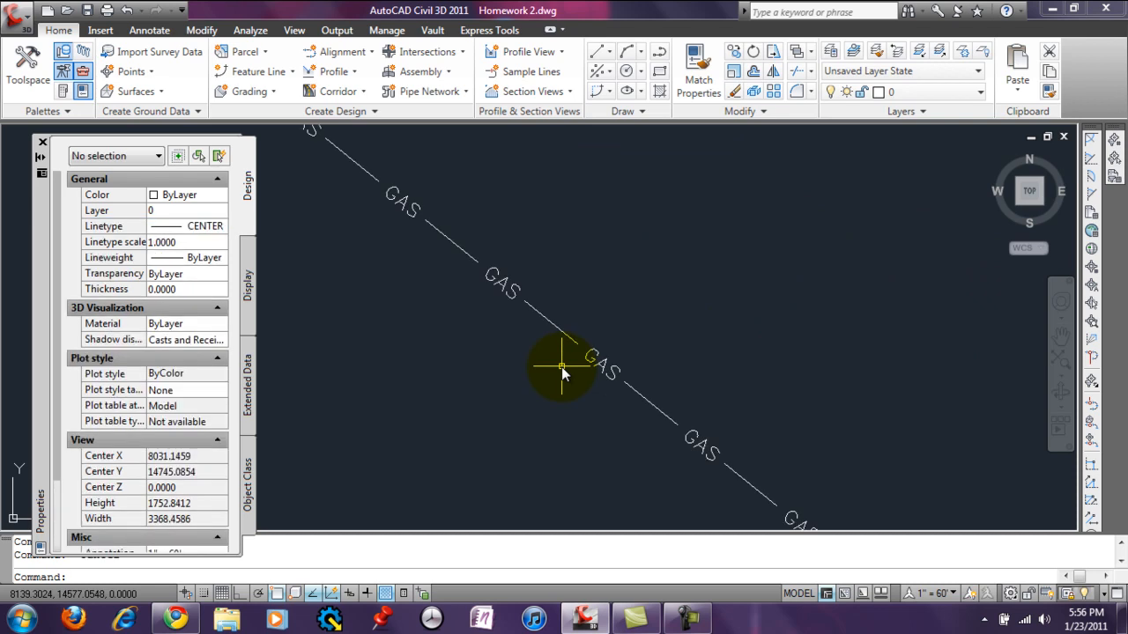
# Set the gas line's linetype scale to 200 and clear the selection.
pyautogui.scroll(-5, 561, 367)
pyautogui.click(551, 348)
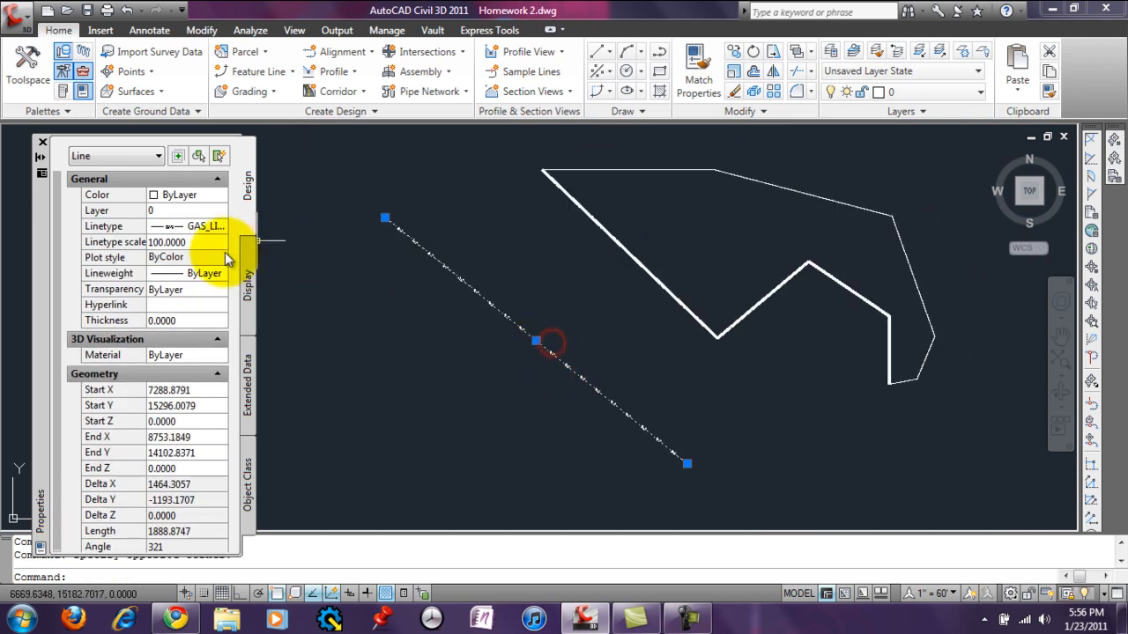
pyautogui.click(196, 242)
pyautogui.write('200')
pyautogui.press('Return')
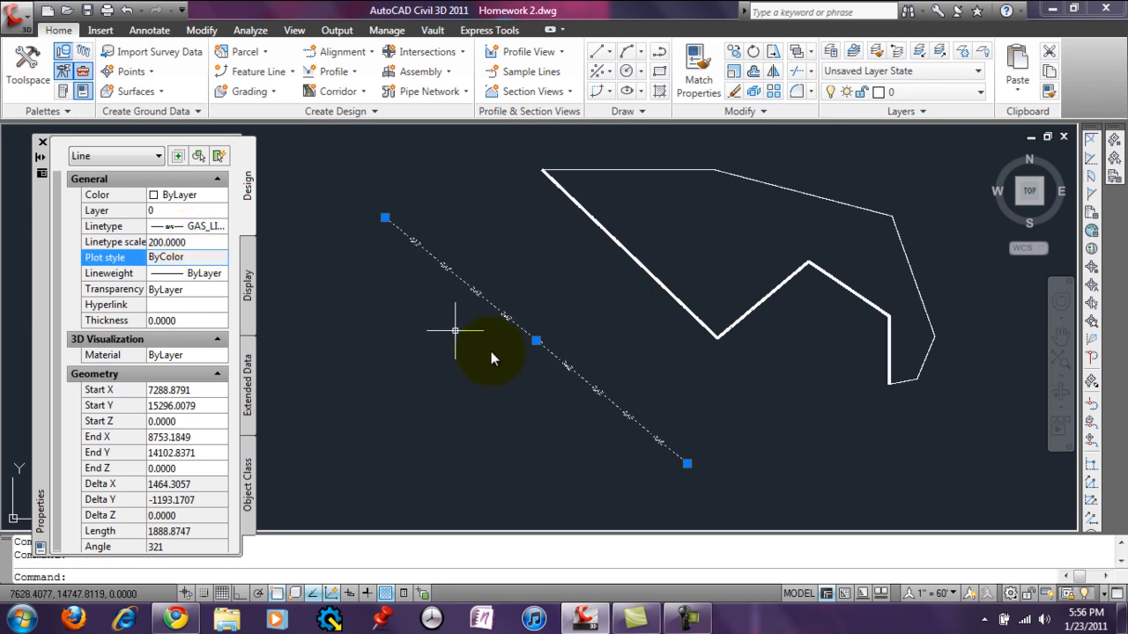
pyautogui.press('Escape')
pyautogui.scroll(3, 594, 377)
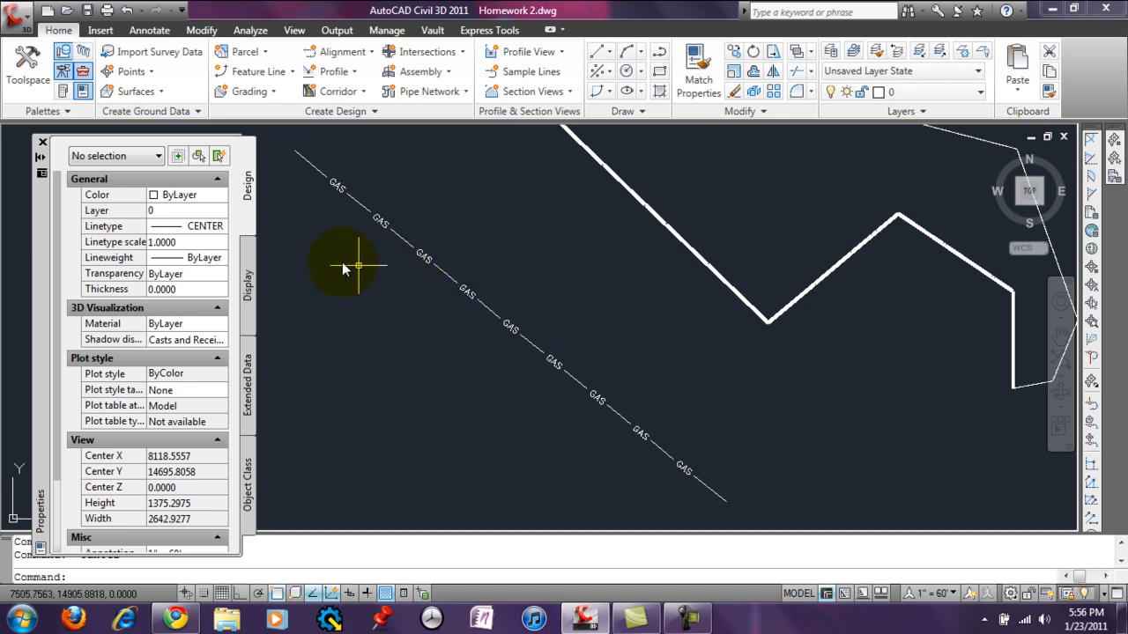
# With nothing selected, set the drawing's current linetype to ByLayer.
pyautogui.click(210, 226)
pyautogui.click(222, 226)
pyautogui.scroll(7, 223, 250)
pyautogui.click(193, 244)
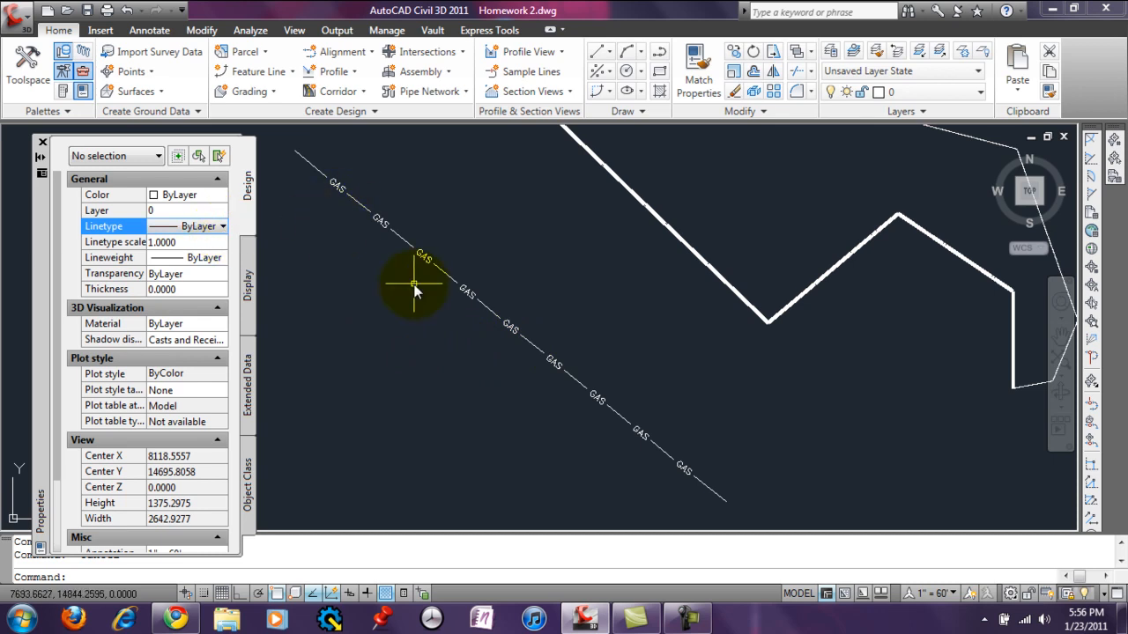
# Reopen the Linetype Manager and choose the AeccLand linetype file from the Support folder as the source for loading.
pyautogui.write('e')
pyautogui.press('Return')
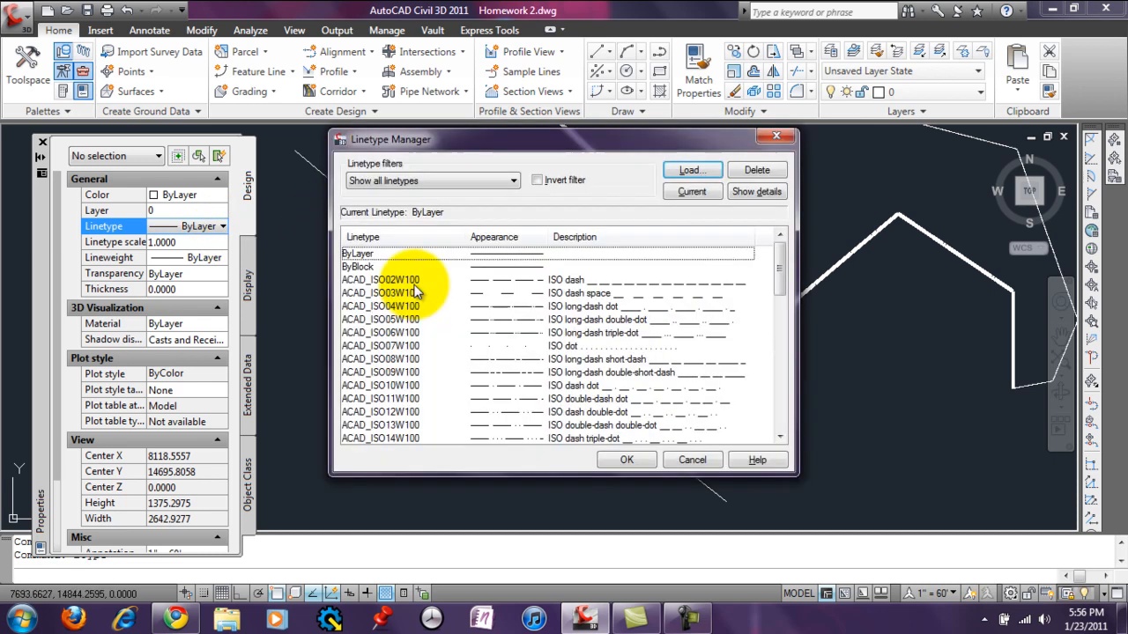
pyautogui.click(691, 171)
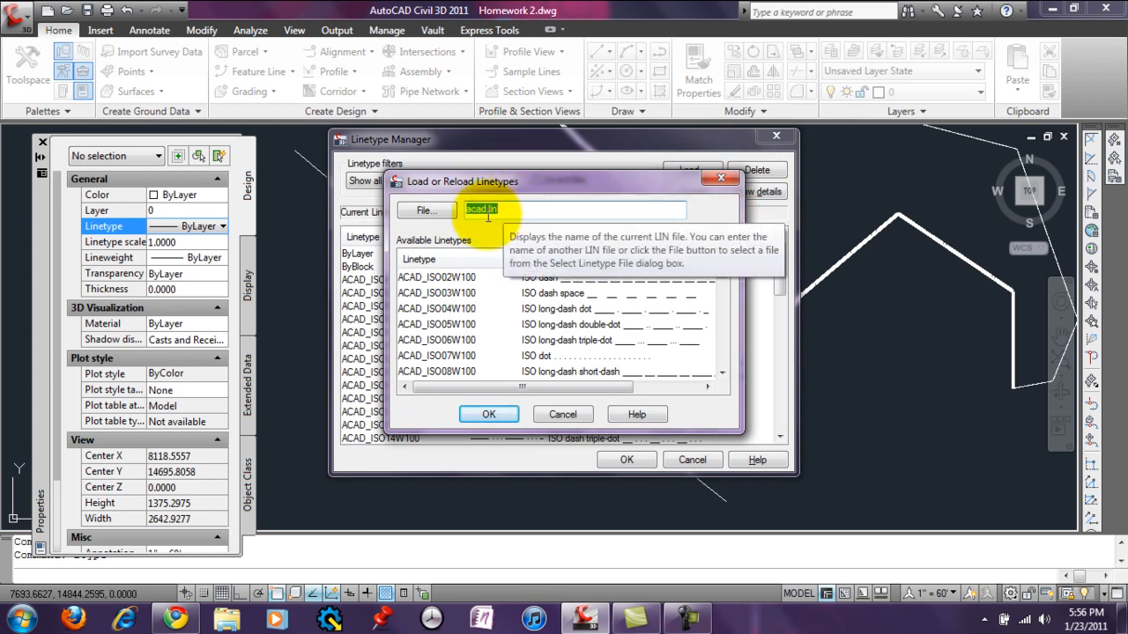
pyautogui.click(447, 212)
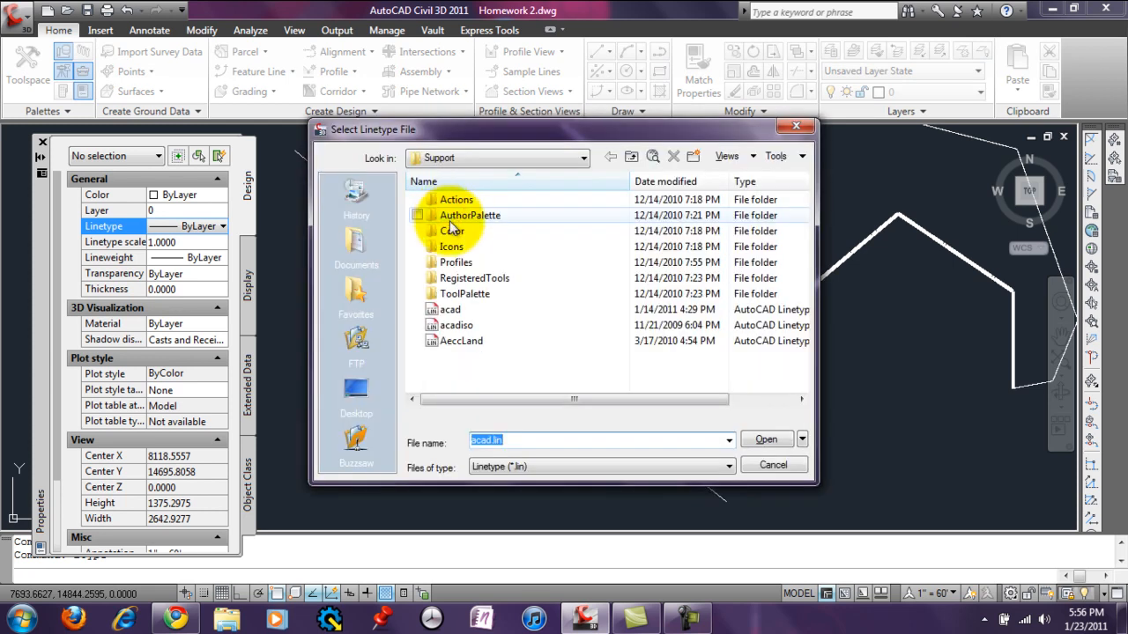
pyautogui.click(584, 158)
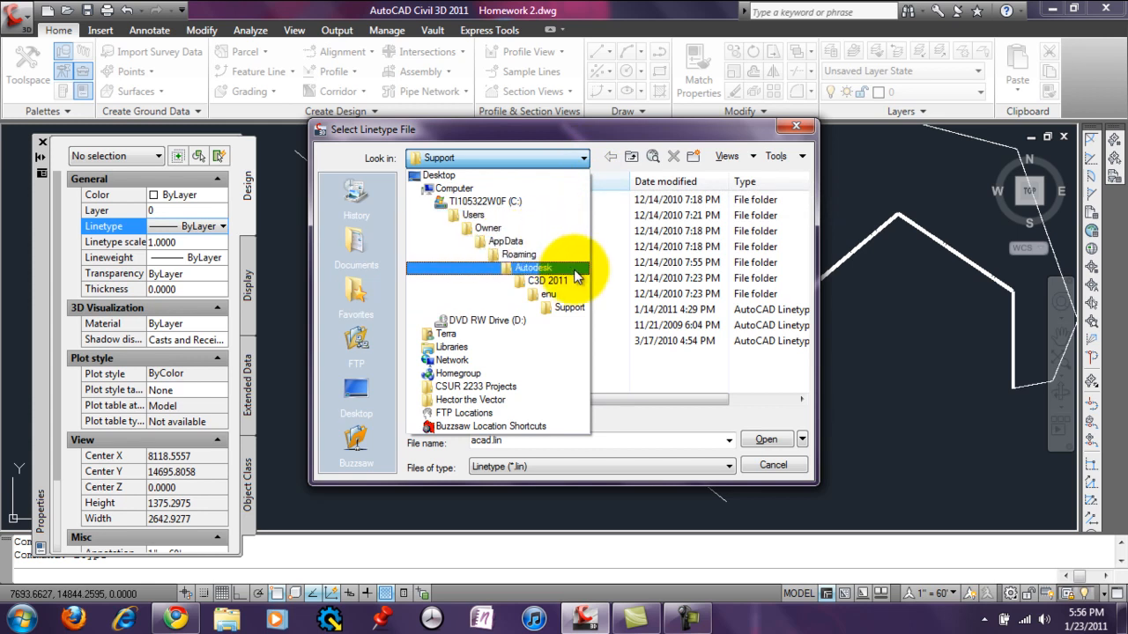
pyautogui.click(568, 307)
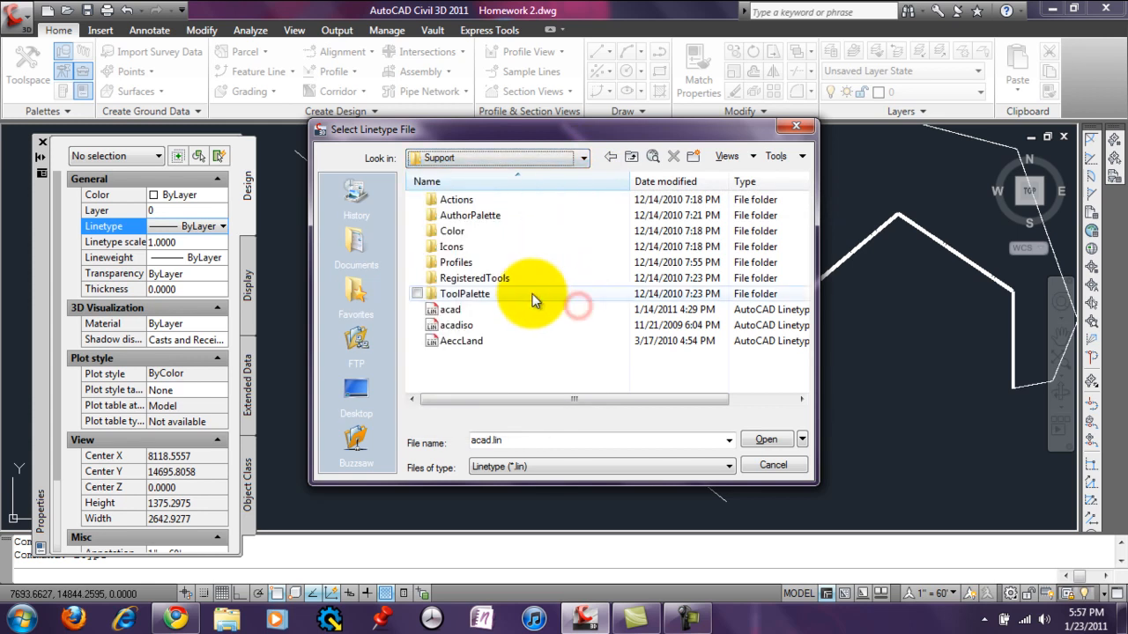
pyautogui.click(459, 342)
pyautogui.click(764, 440)
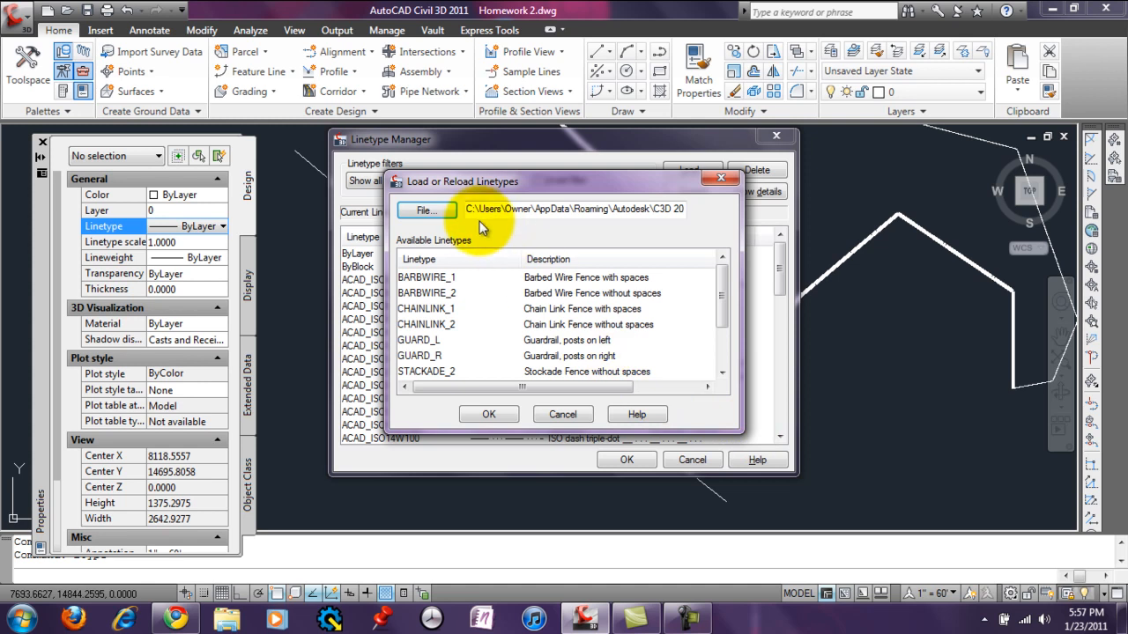
# Load all linetypes in the AeccLand file, from BARBWIRE_1 through TREELINE_R.
pyautogui.moveTo(724, 275); pyautogui.dragTo(723, 359)
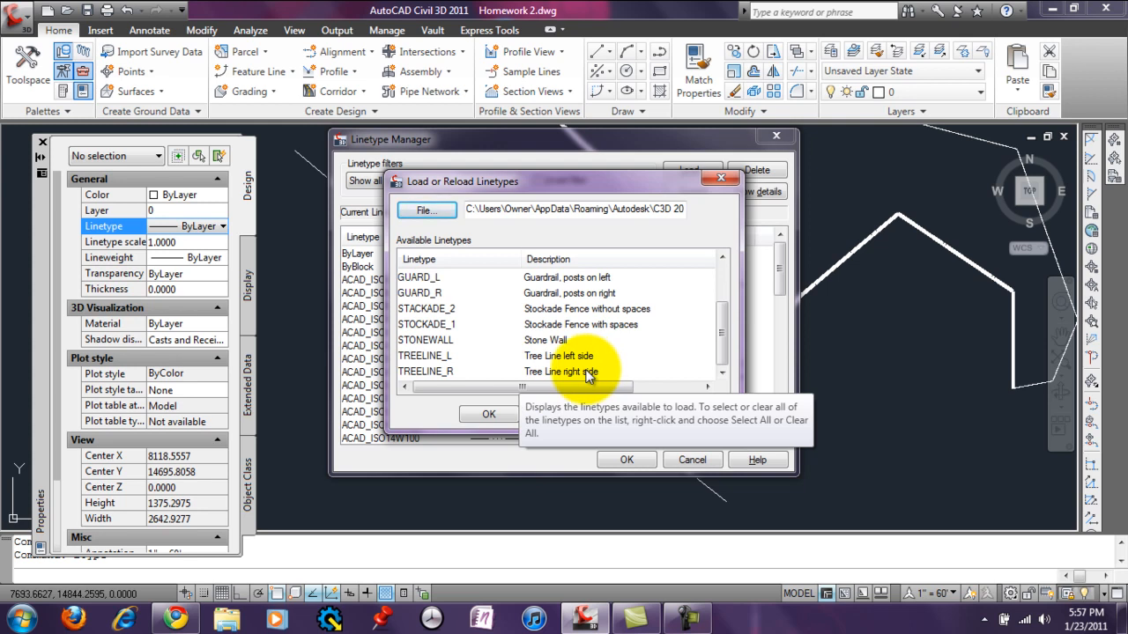
pyautogui.click(428, 371)
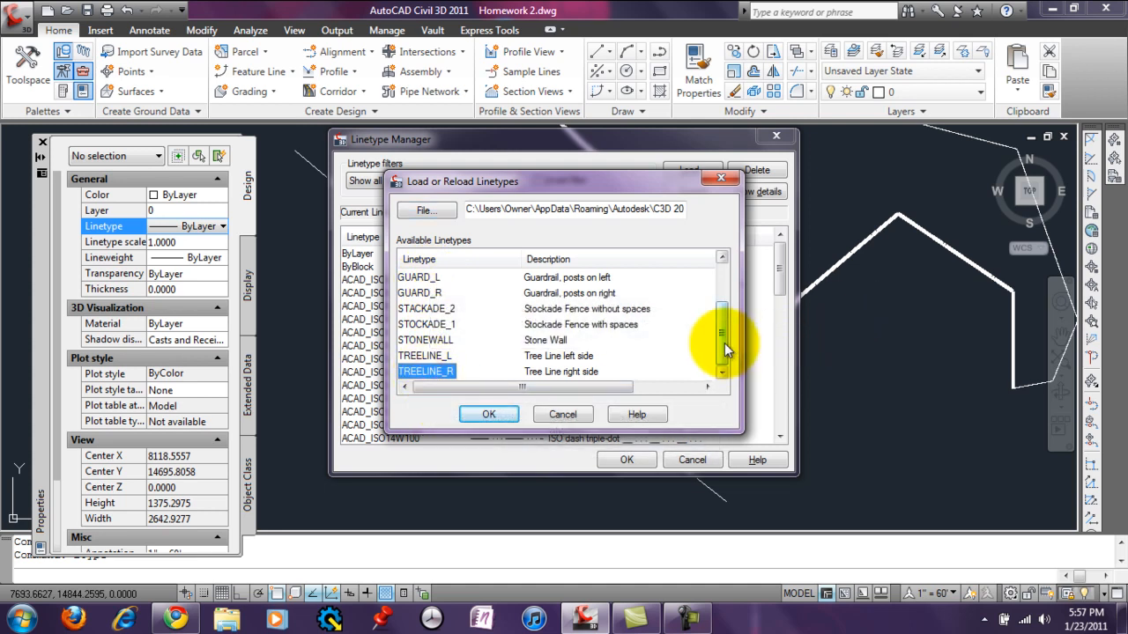
pyautogui.moveTo(723, 334); pyautogui.dragTo(724, 285)
pyautogui.keyDown('shift'); pyautogui.click(436, 277); pyautogui.keyUp('shift')
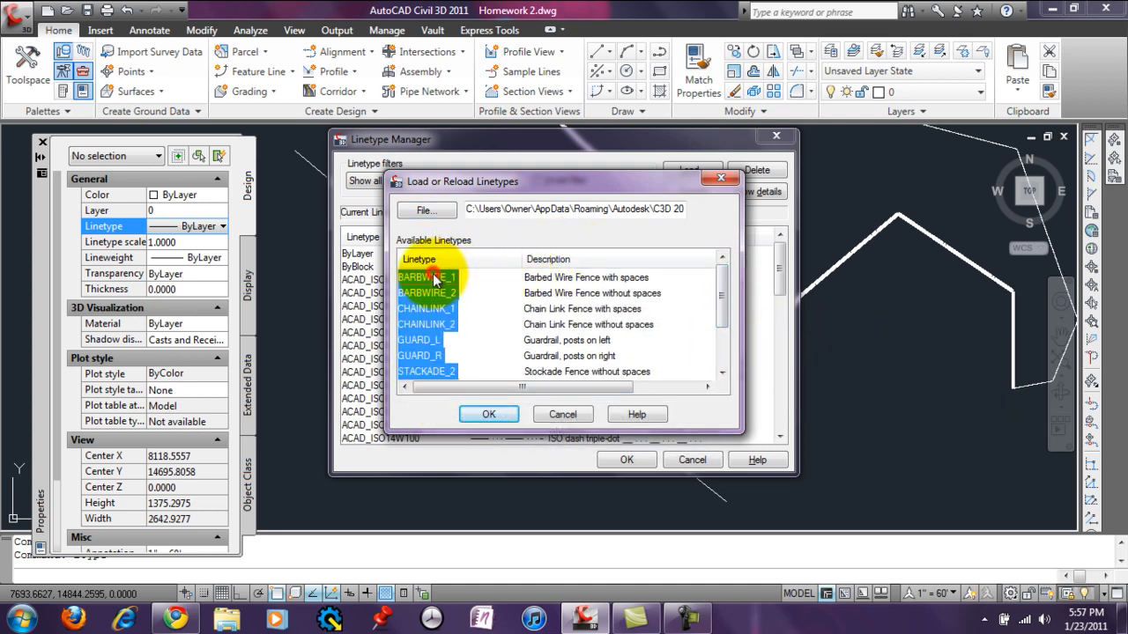
pyautogui.click(502, 418)
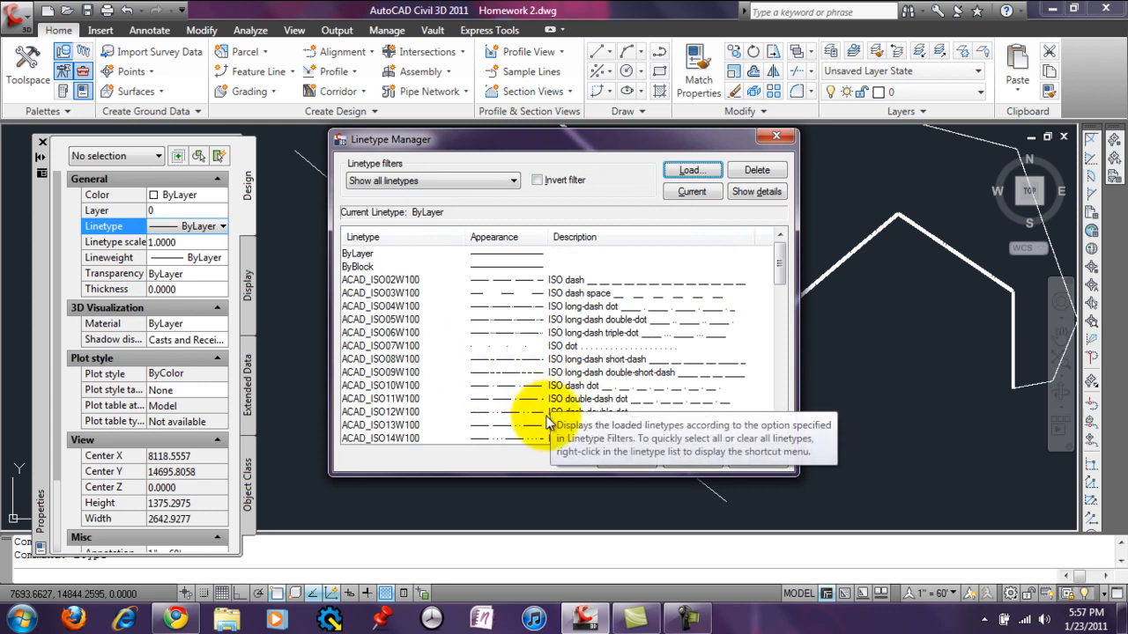
# Examine the loaded linetypes in the Linetype Manager, including the chain link fence, guardrail and stockade fence entries.
pyautogui.moveTo(780, 278); pyautogui.dragTo(788, 349)
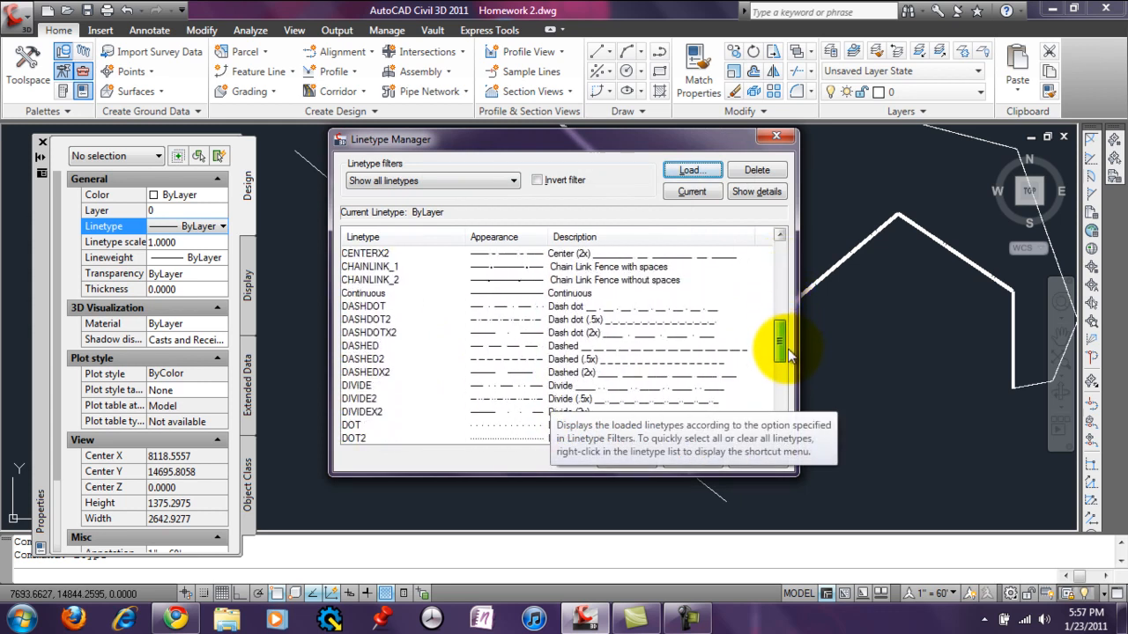
pyautogui.click(629, 268)
pyautogui.click(629, 280)
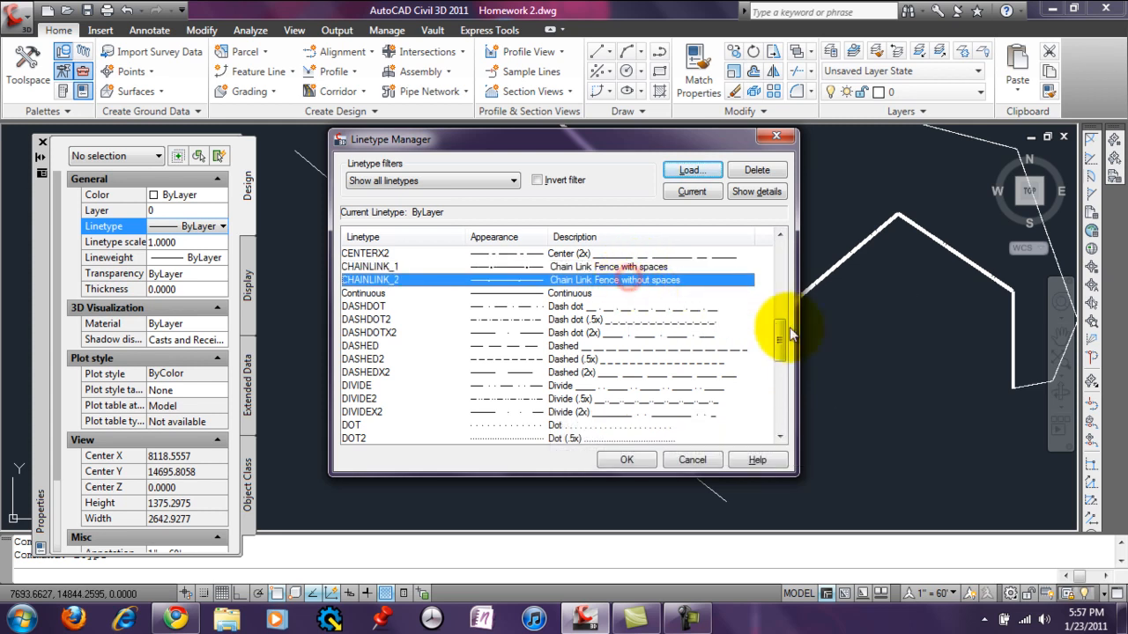
pyautogui.moveTo(781, 335); pyautogui.dragTo(783, 378)
pyautogui.click(609, 296)
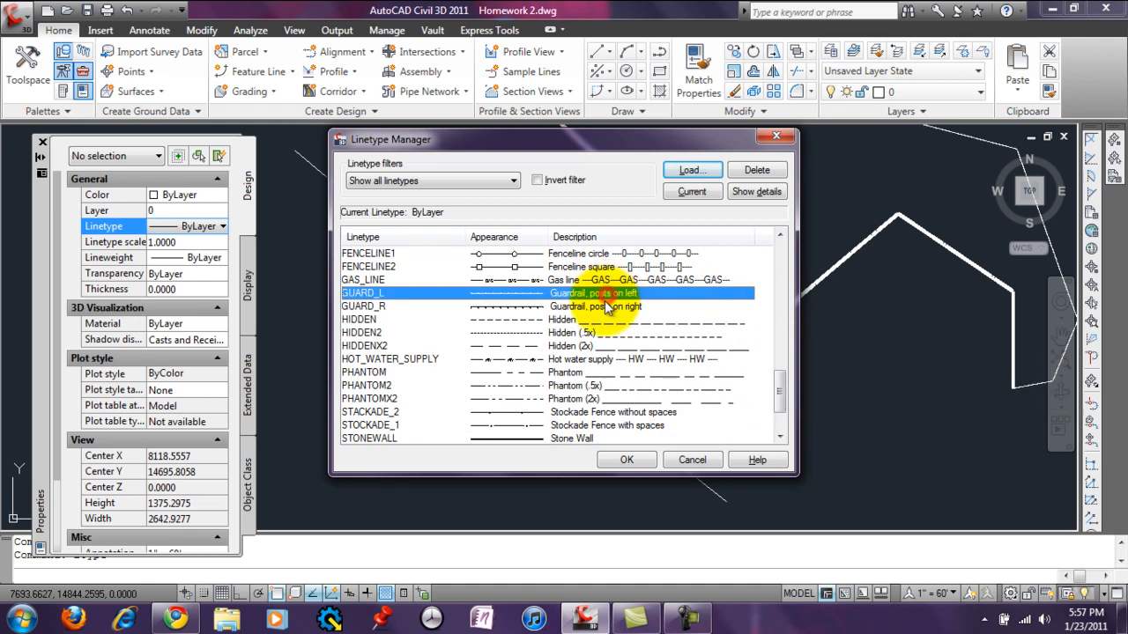
pyautogui.click(577, 307)
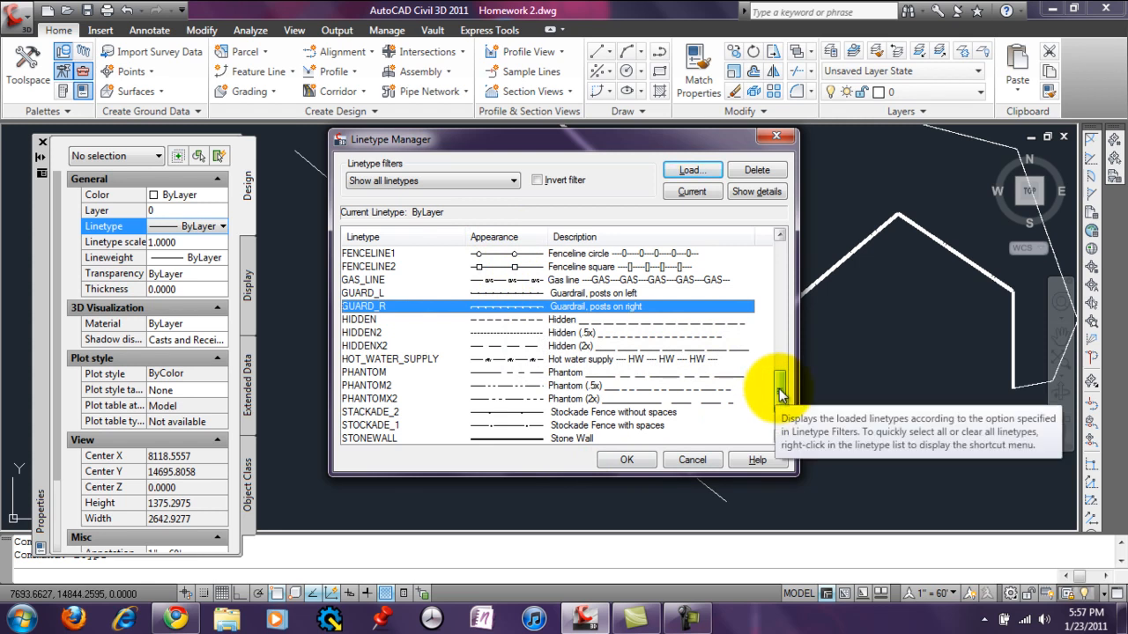
pyautogui.moveTo(779, 394); pyautogui.dragTo(780, 426)
pyautogui.click(615, 352)
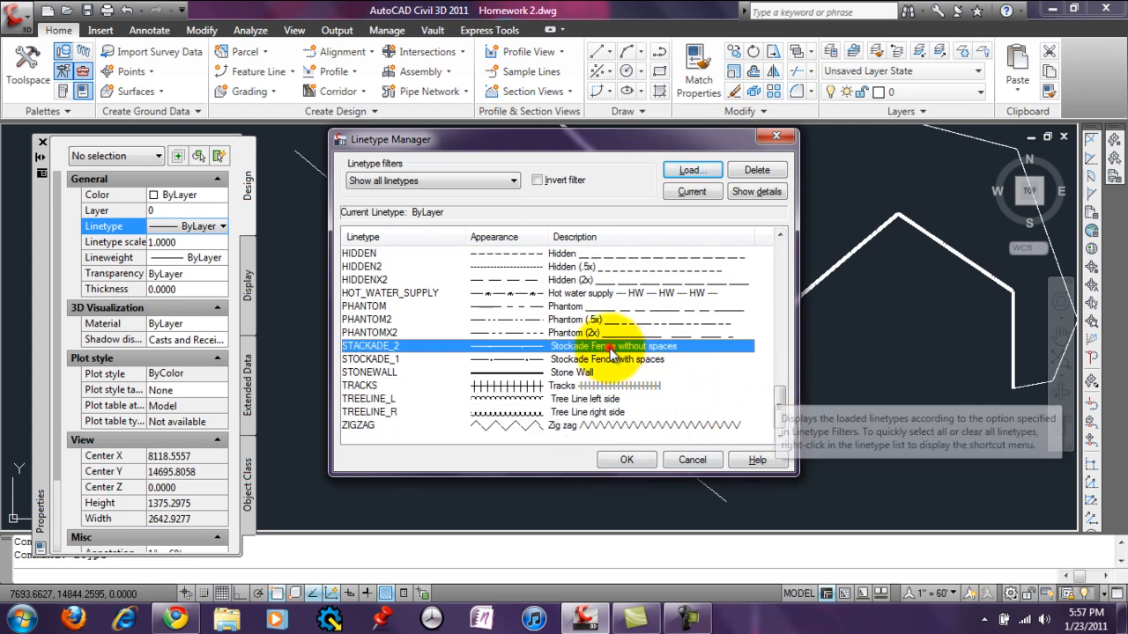
pyautogui.click(610, 362)
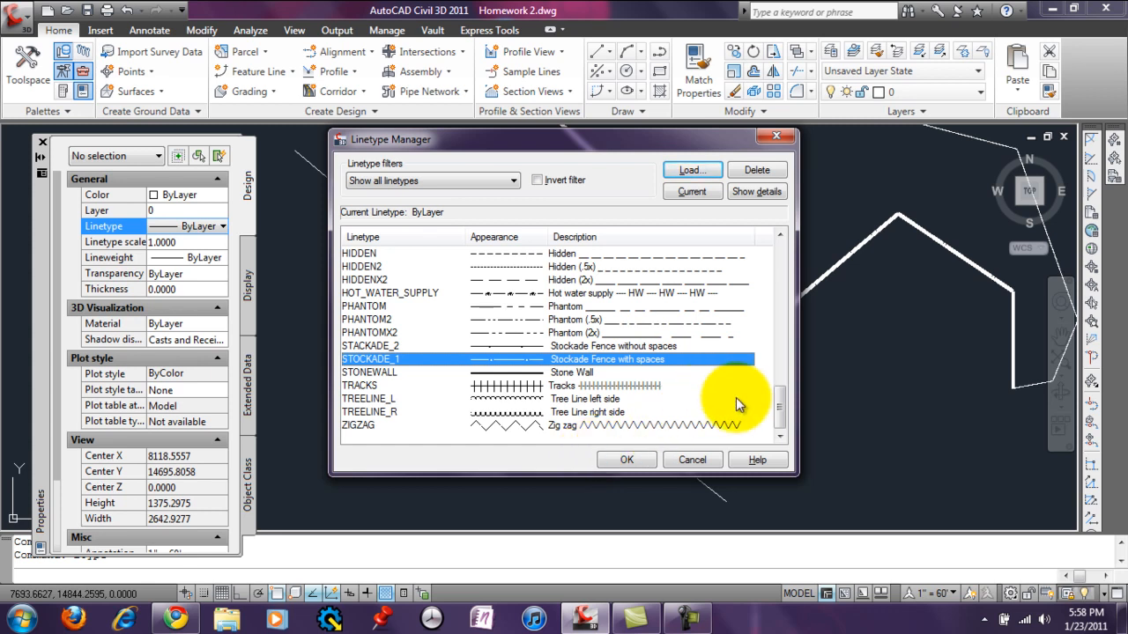
pyautogui.scroll(1, 778, 406)
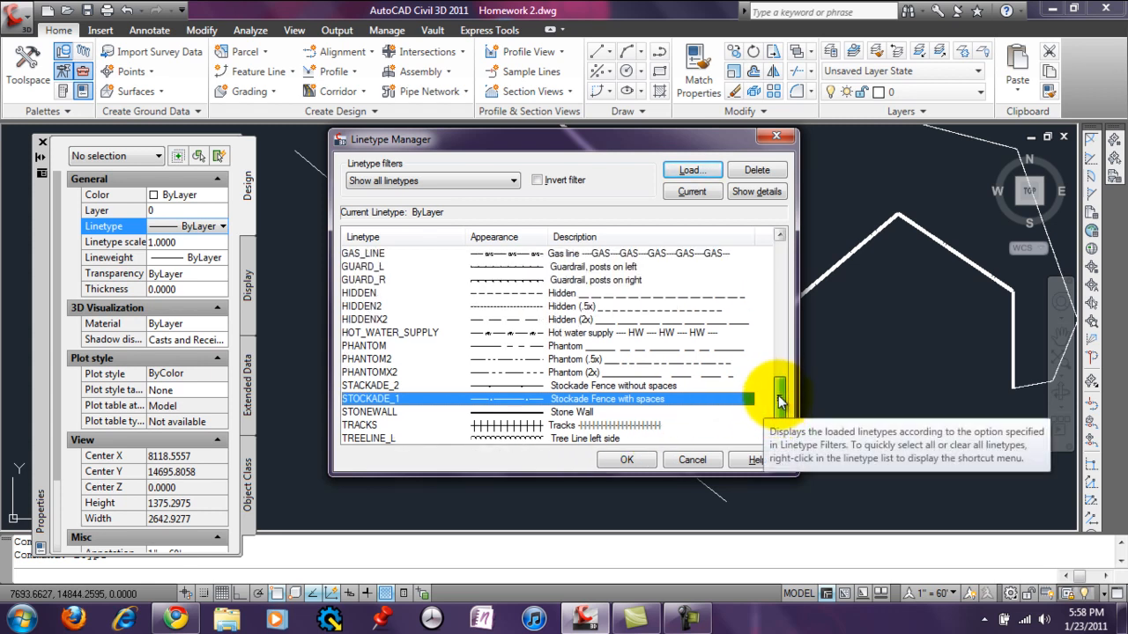
pyautogui.moveTo(778, 401); pyautogui.dragTo(790, 255)
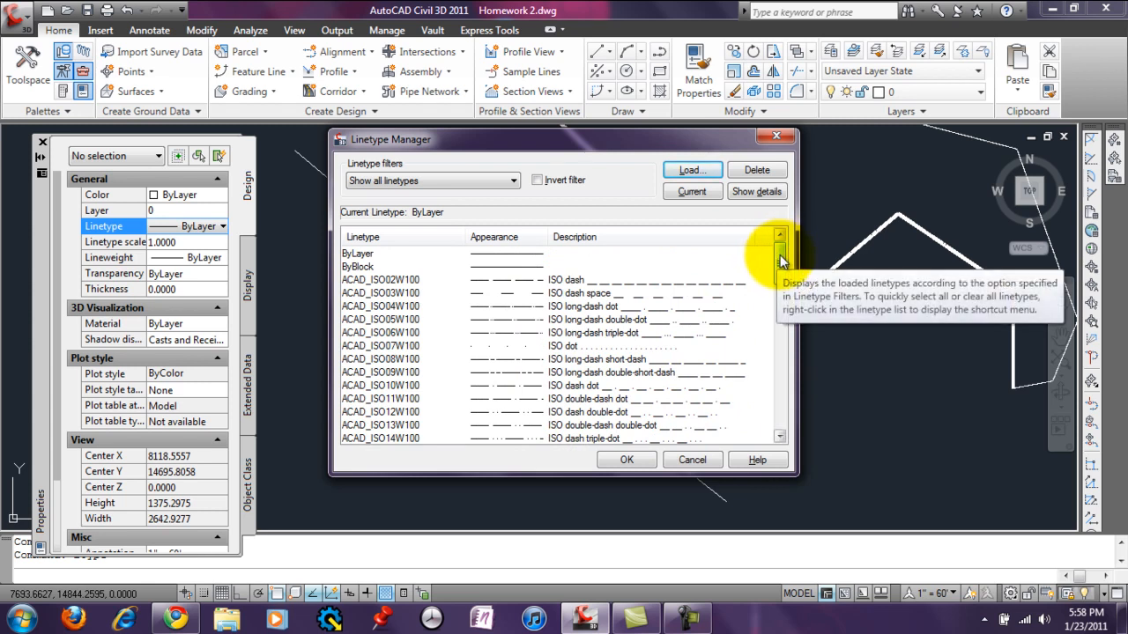
# Accept the loaded linetypes in the Linetype Manager and close the Properties palette.
pyautogui.click(627, 459)
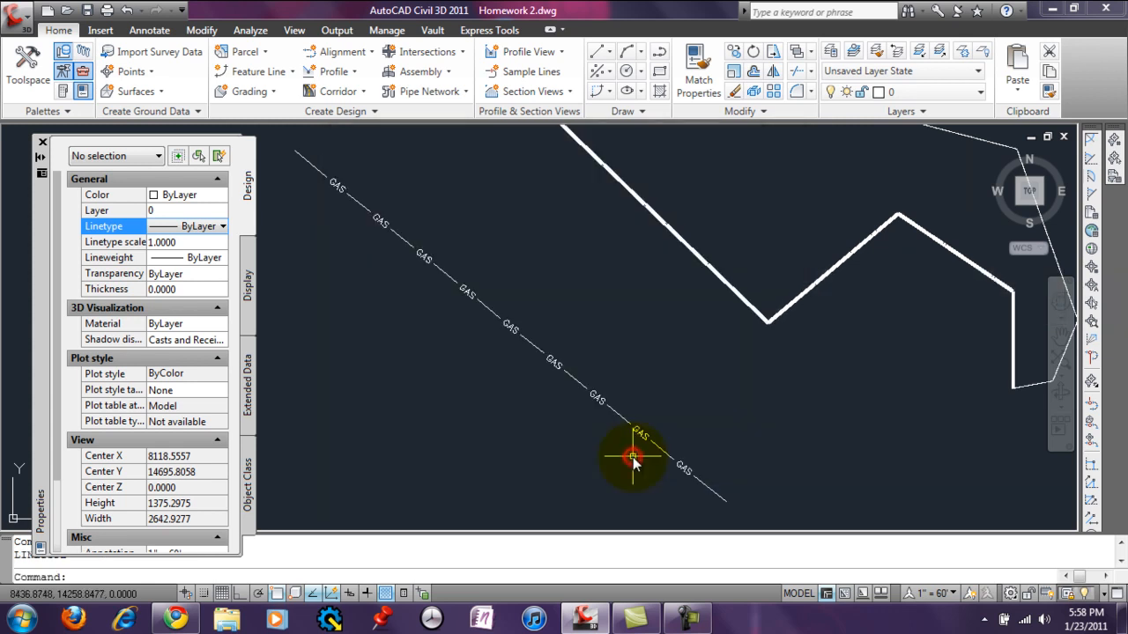
pyautogui.click(42, 142)
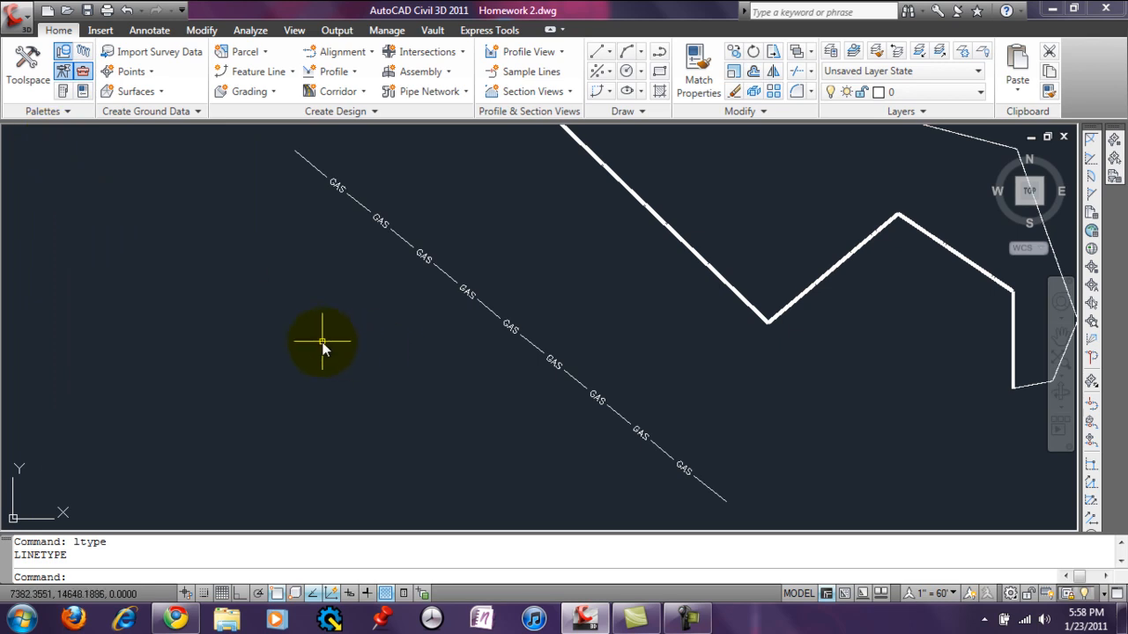
pyautogui.scroll(-2, 322, 348)
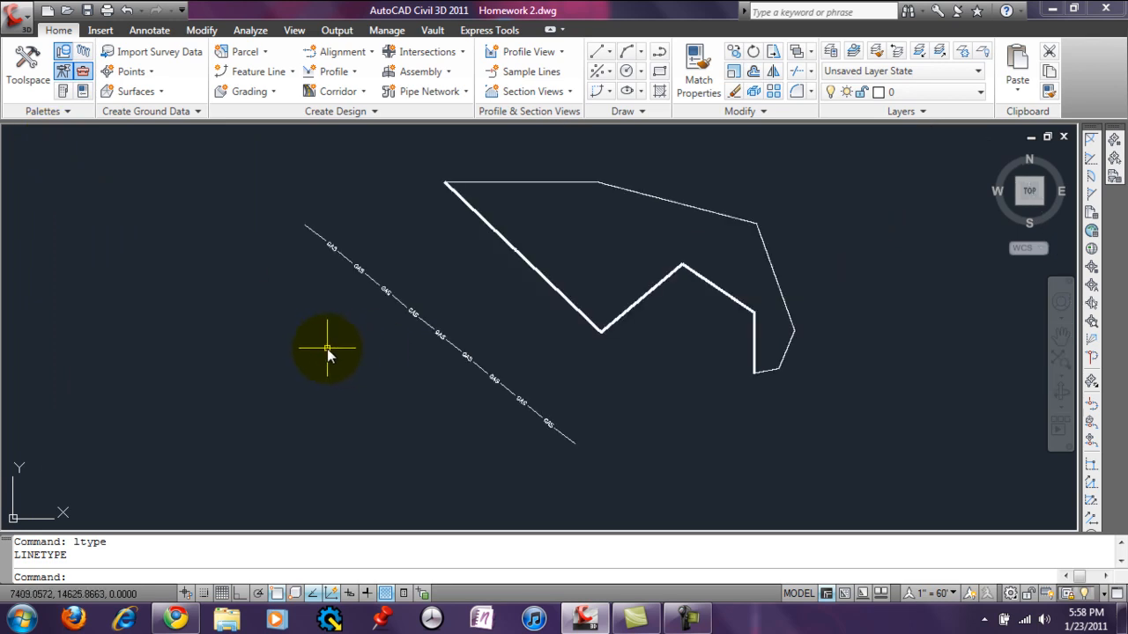